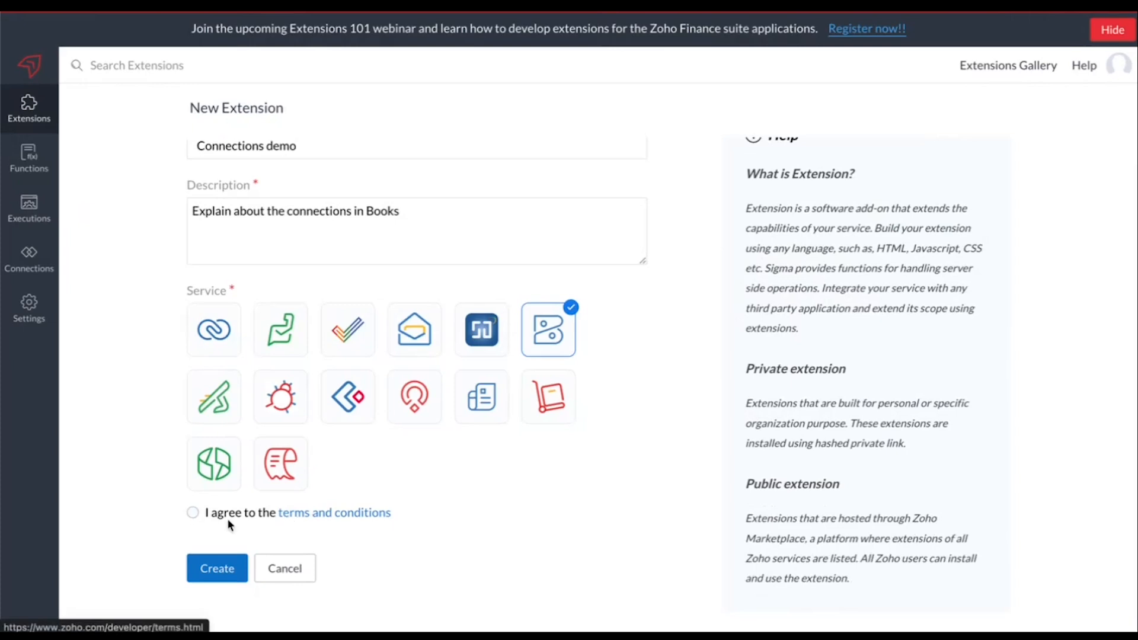
Accept the terms, create the Connections demo extension for Zoho Books, and open it for editing
{"action": "left_click", "coordinate": [193, 513]}
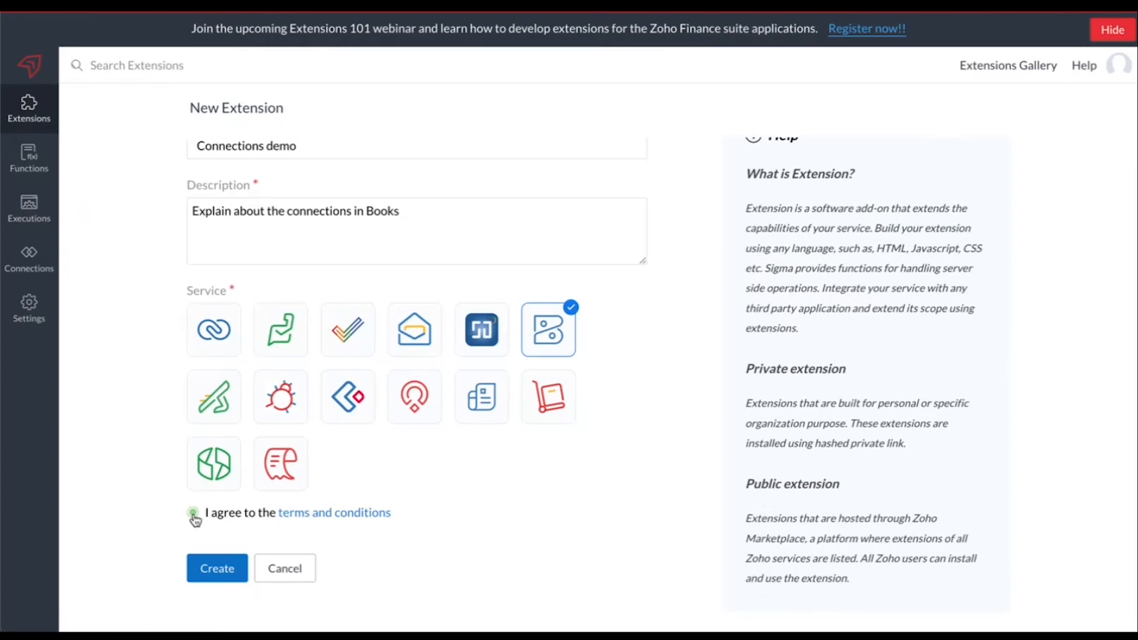
{"action": "left_click", "coordinate": [205, 566]}
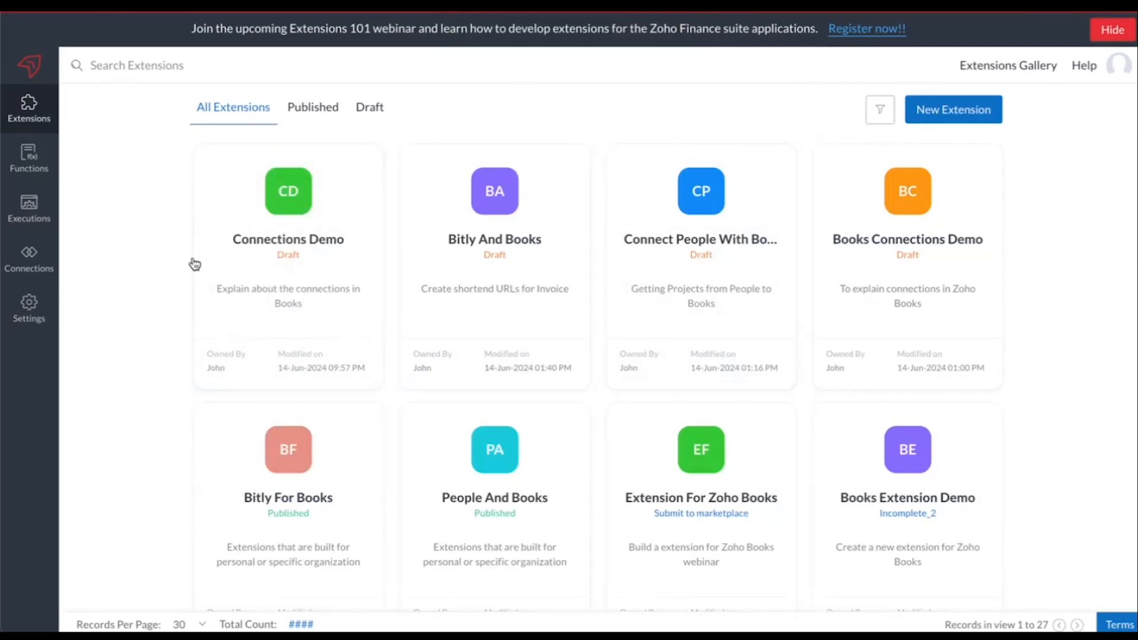
{"action": "mouse_move", "coordinate": [236, 261]}
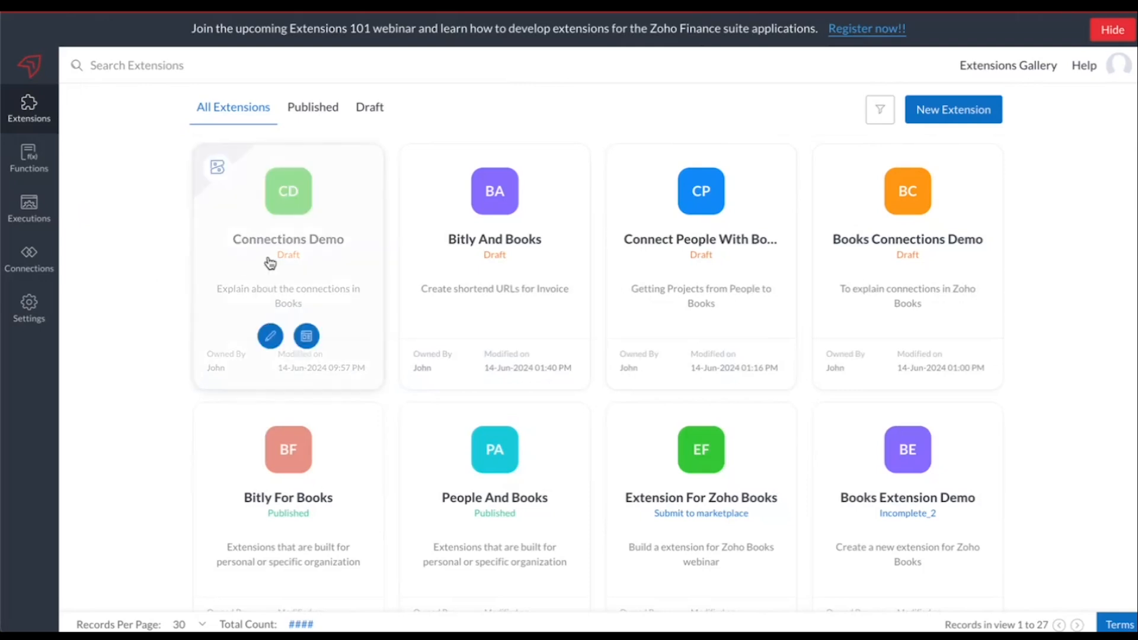
{"action": "left_click", "coordinate": [271, 337]}
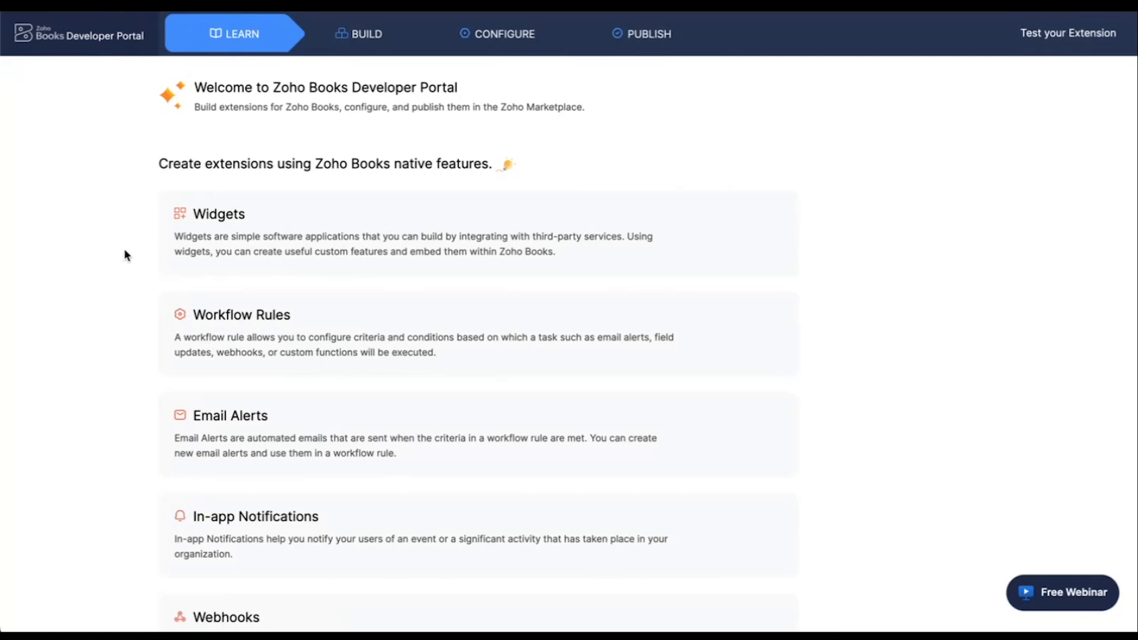
Go to Connections in the extension's build section and show all pre-defined connection services
{"action": "scroll", "coordinate": [272, 315], "scroll_direction": "down", "scroll_amount": 3}
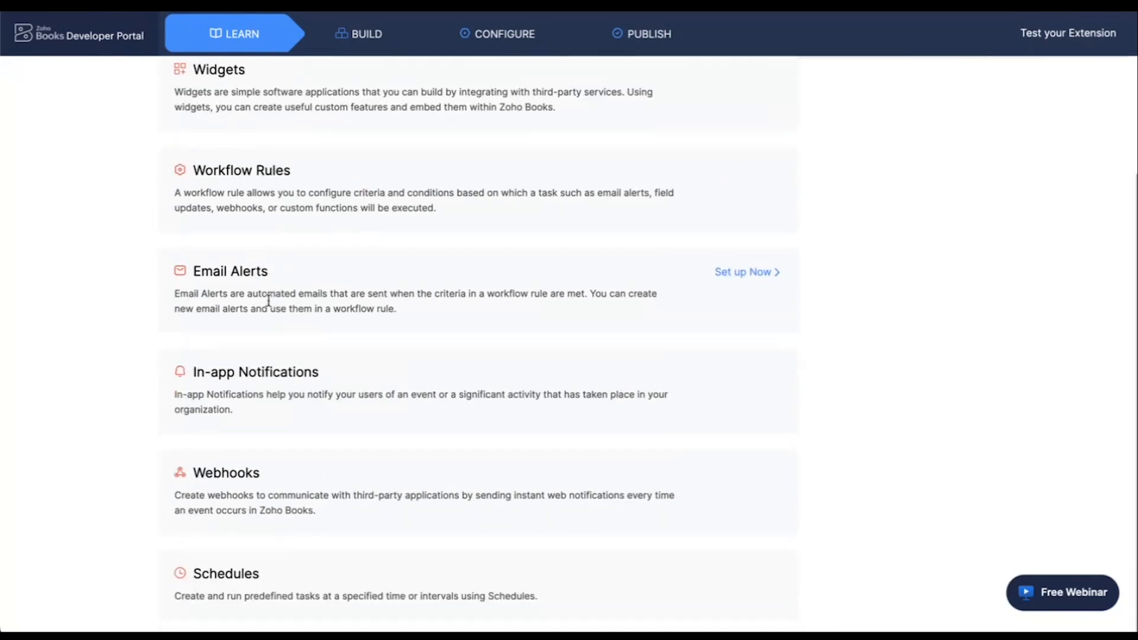
{"action": "left_click", "coordinate": [363, 35]}
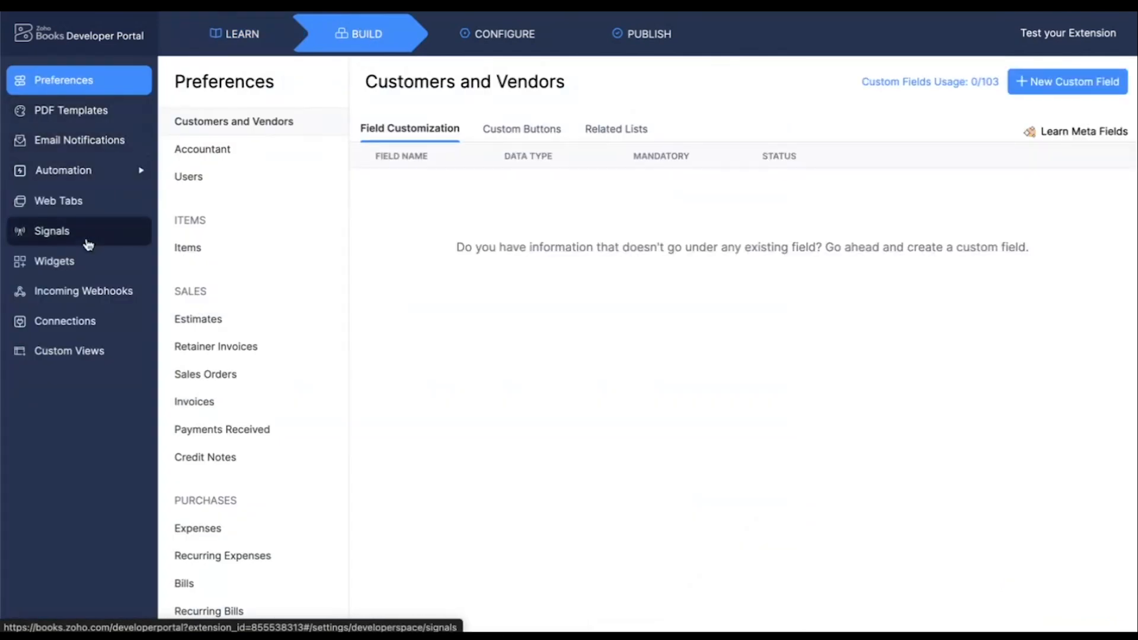
{"action": "left_click", "coordinate": [78, 323]}
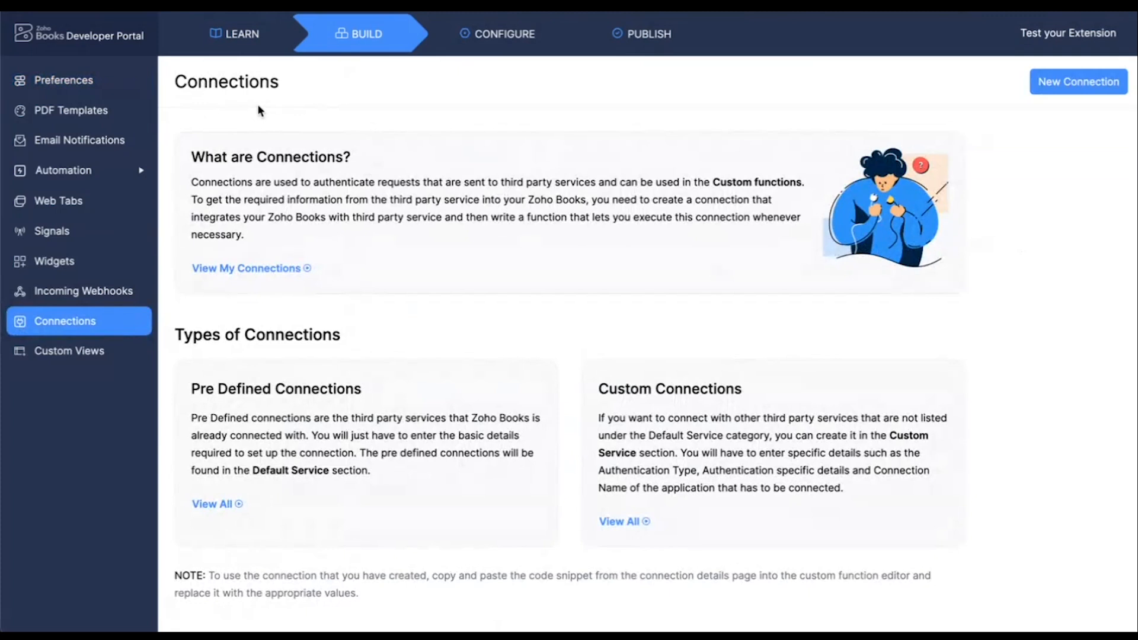
{"action": "scroll", "coordinate": [345, 304], "scroll_direction": "down", "scroll_amount": 1}
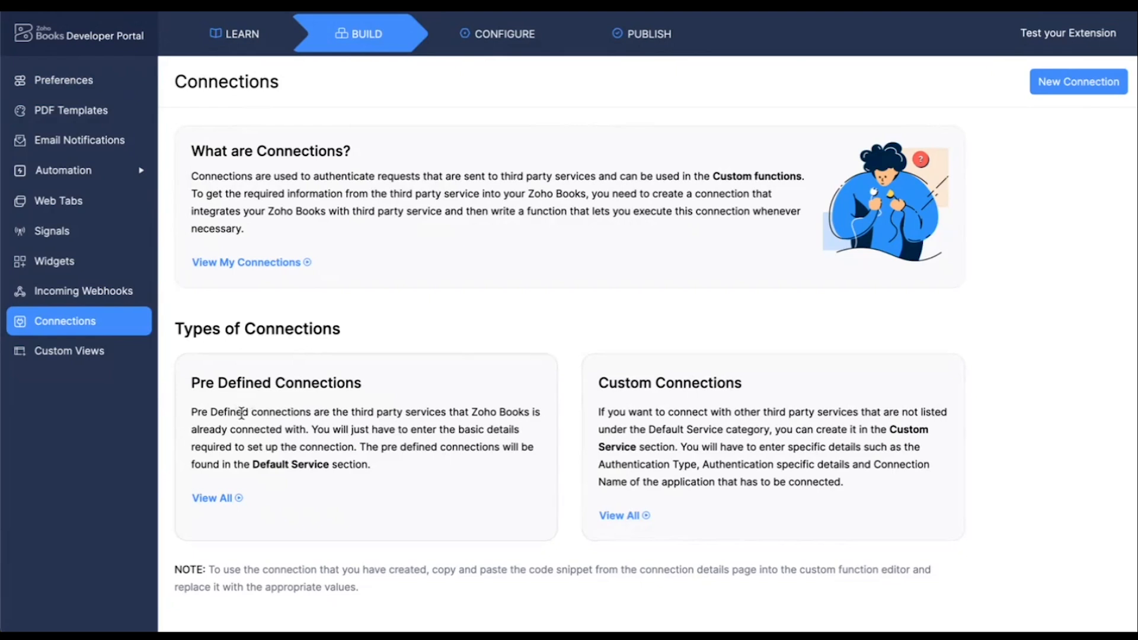
{"action": "left_click", "coordinate": [216, 499]}
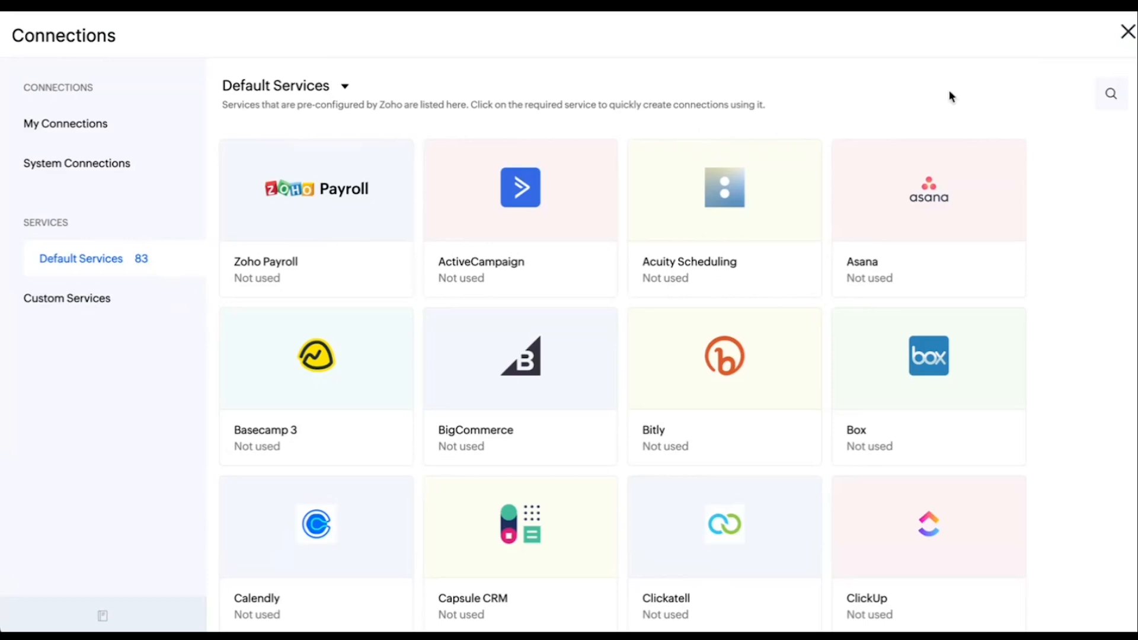
Search the default services for "drive" and start creating a Google Drive connection
{"action": "left_click", "coordinate": [1113, 96]}
{"action": "type", "text": "drive"}
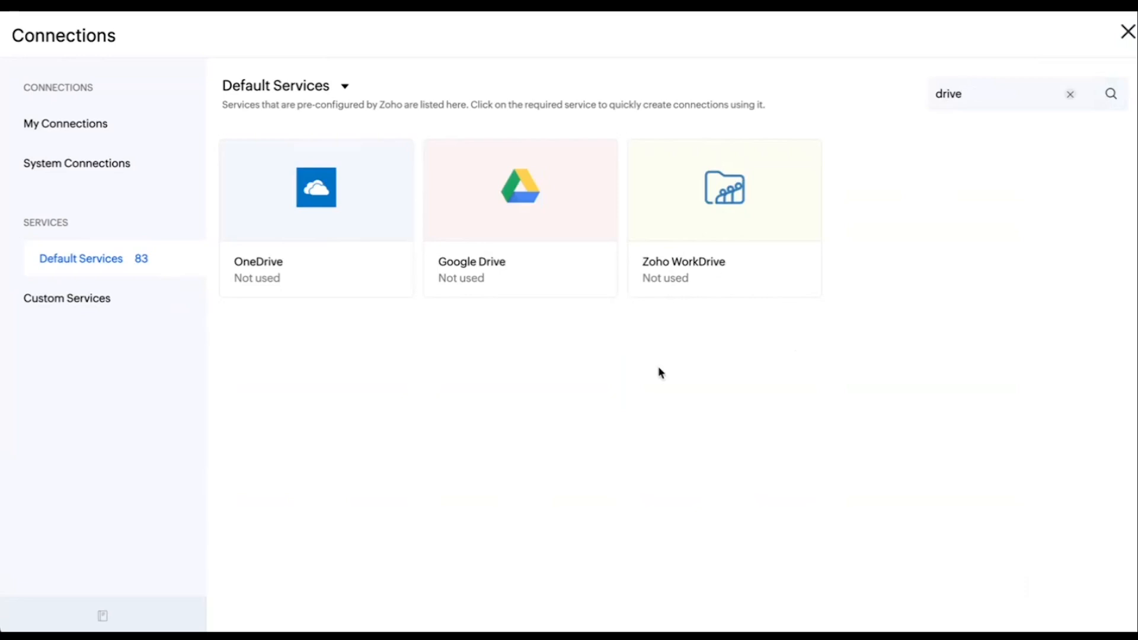
{"action": "left_click", "coordinate": [549, 228]}
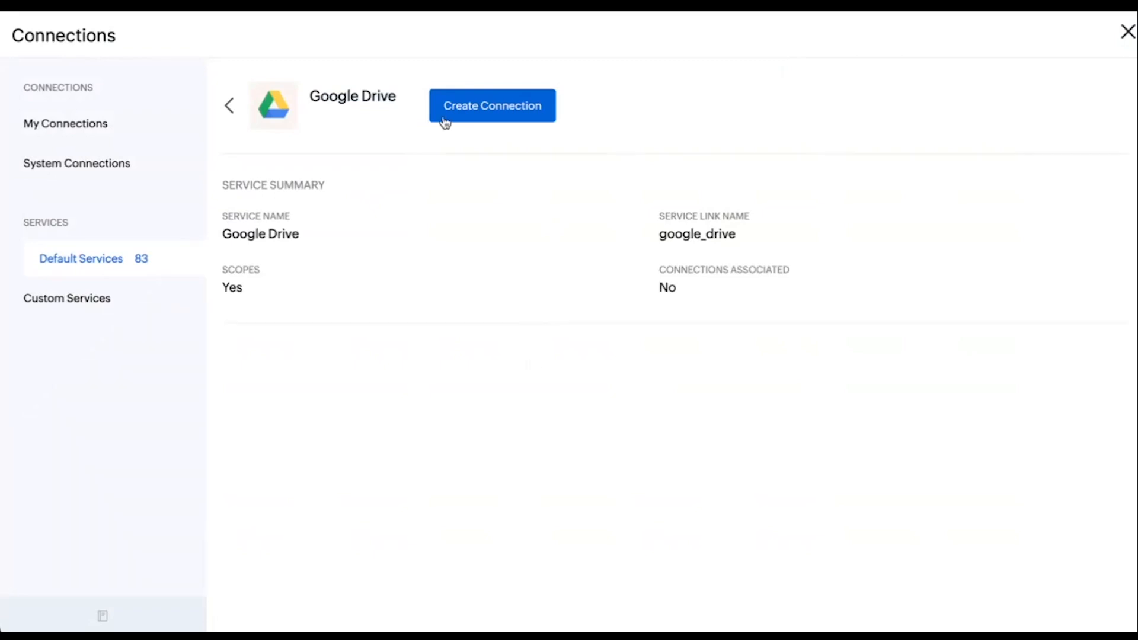
{"action": "left_click", "coordinate": [477, 112]}
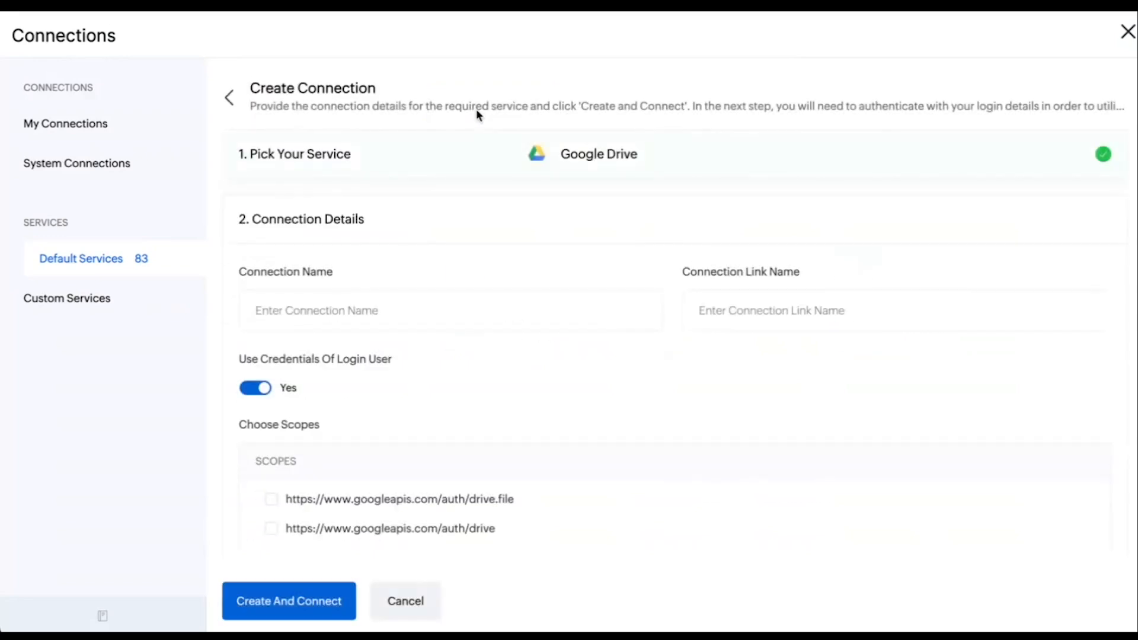
Name the connection "Books and GDrive", turn off using the login user's credentials, and choose both the drive.file and drive scopes
{"action": "scroll", "coordinate": [468, 423], "scroll_direction": "down", "scroll_amount": 1}
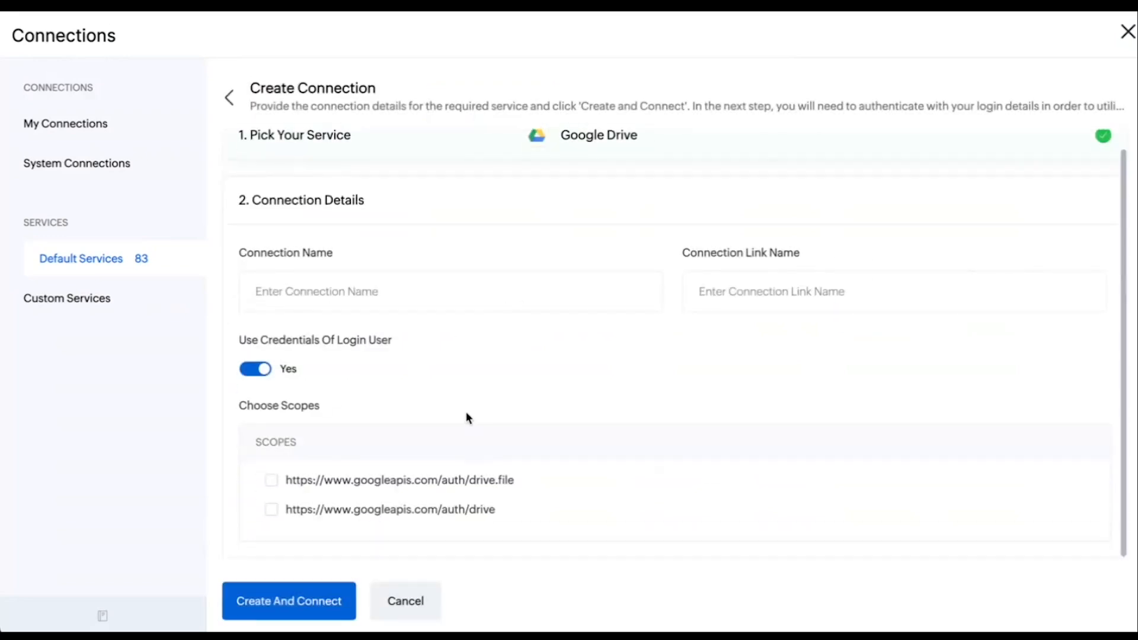
{"action": "left_click", "coordinate": [303, 310]}
{"action": "type", "text": "Books and GDrive"}
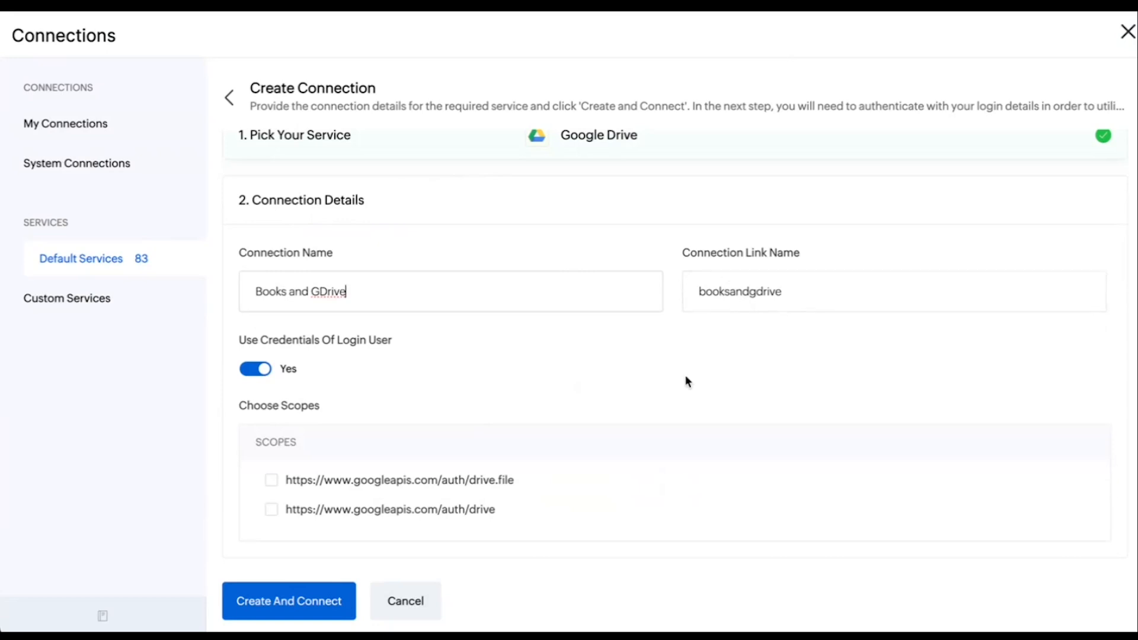
{"action": "left_click", "coordinate": [246, 375]}
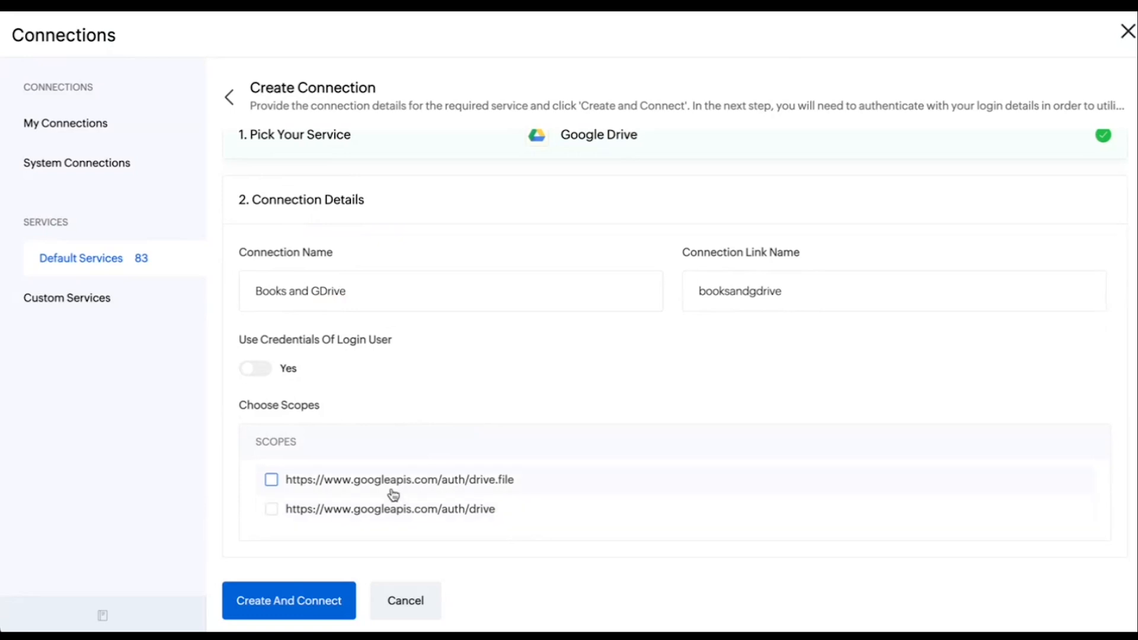
{"action": "left_click", "coordinate": [274, 483]}
{"action": "left_click", "coordinate": [272, 511]}
Create the Google Drive connection and authorize its access to the app data
{"action": "left_click", "coordinate": [286, 606]}
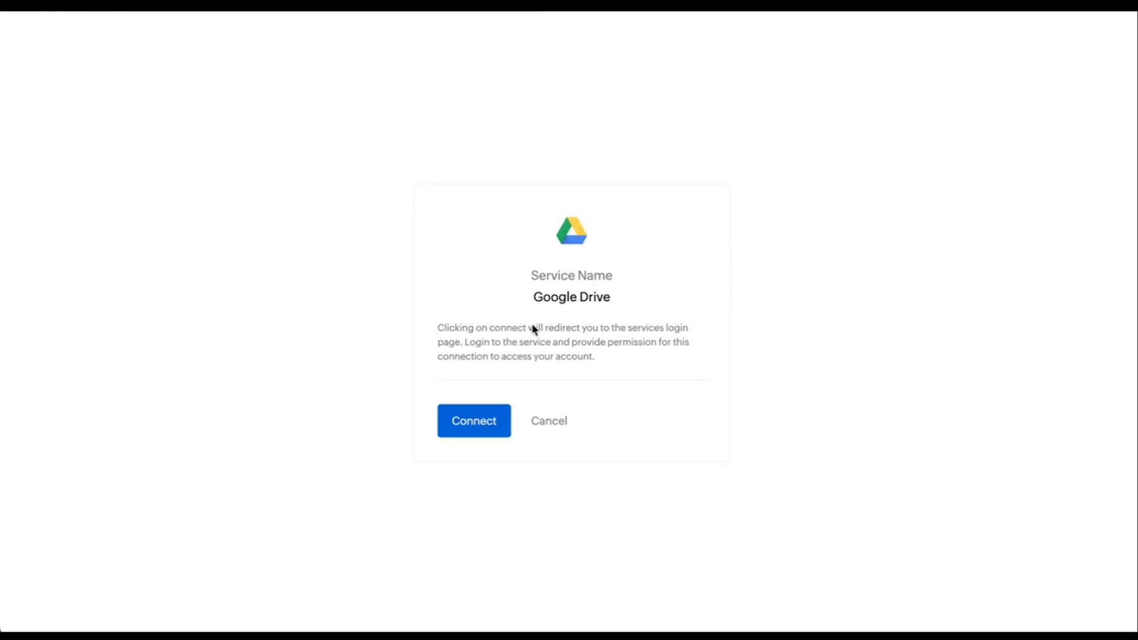
{"action": "left_click", "coordinate": [474, 420]}
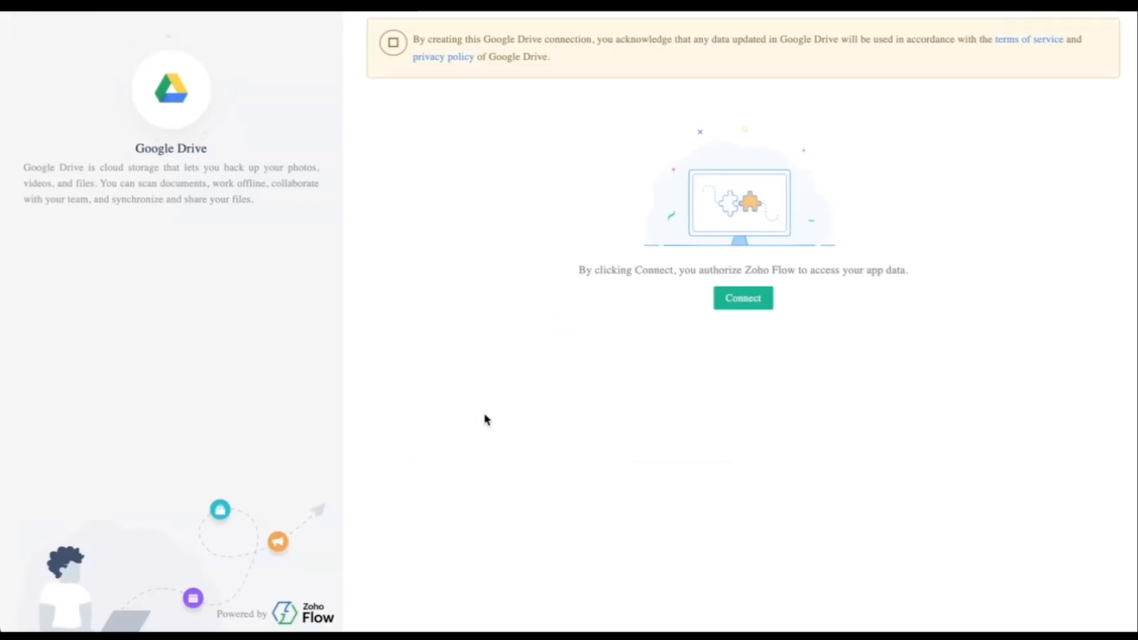
{"action": "left_click", "coordinate": [745, 298]}
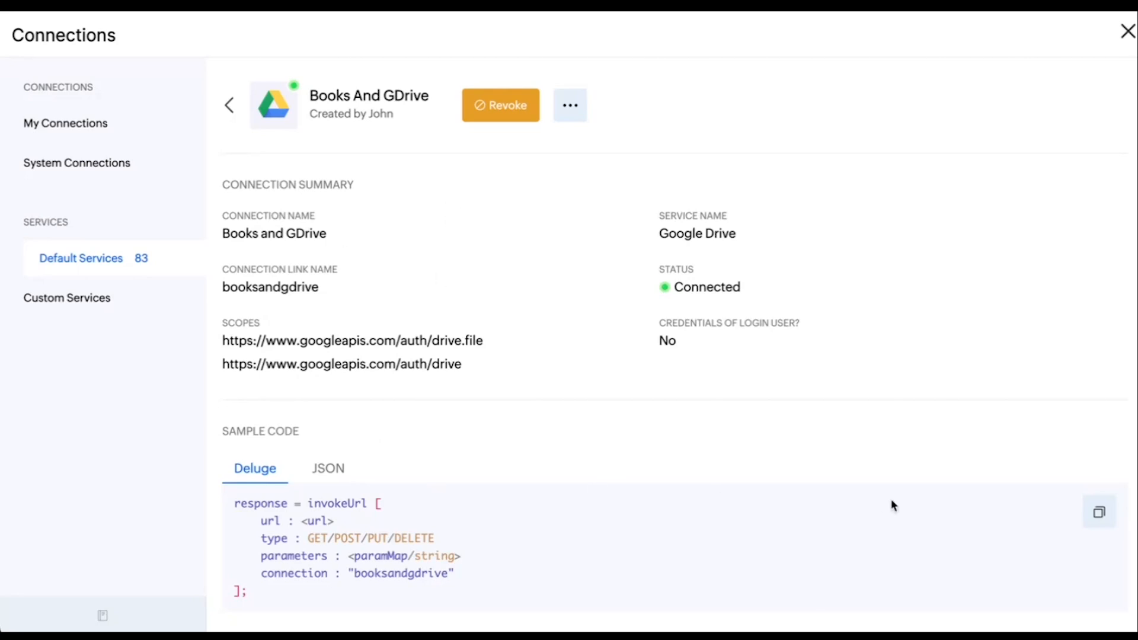
Copy the Deluge sample code and the JSON sample code of the Books and GDrive connection
{"action": "left_click", "coordinate": [1101, 516]}
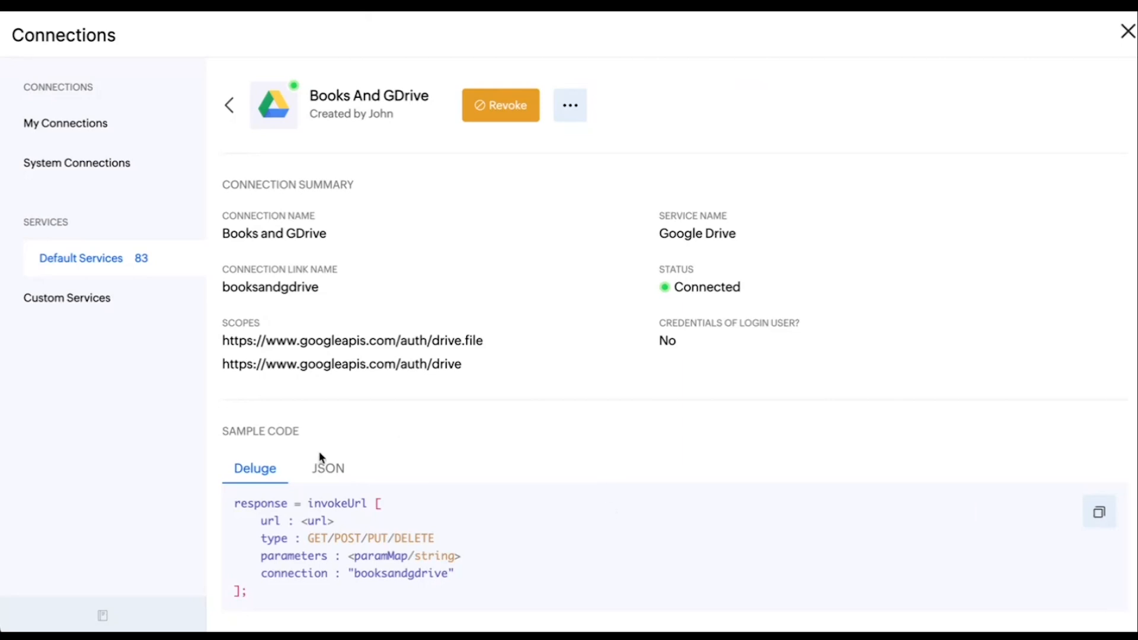
{"action": "left_click", "coordinate": [317, 468]}
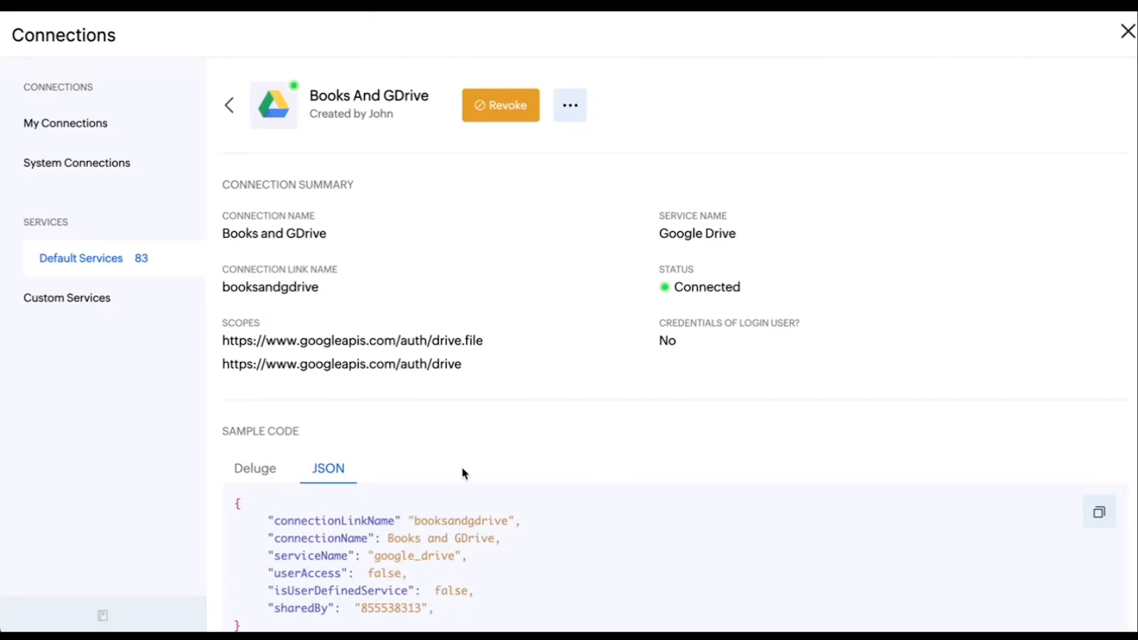
{"action": "scroll", "coordinate": [463, 470], "scroll_direction": "down", "scroll_amount": 1}
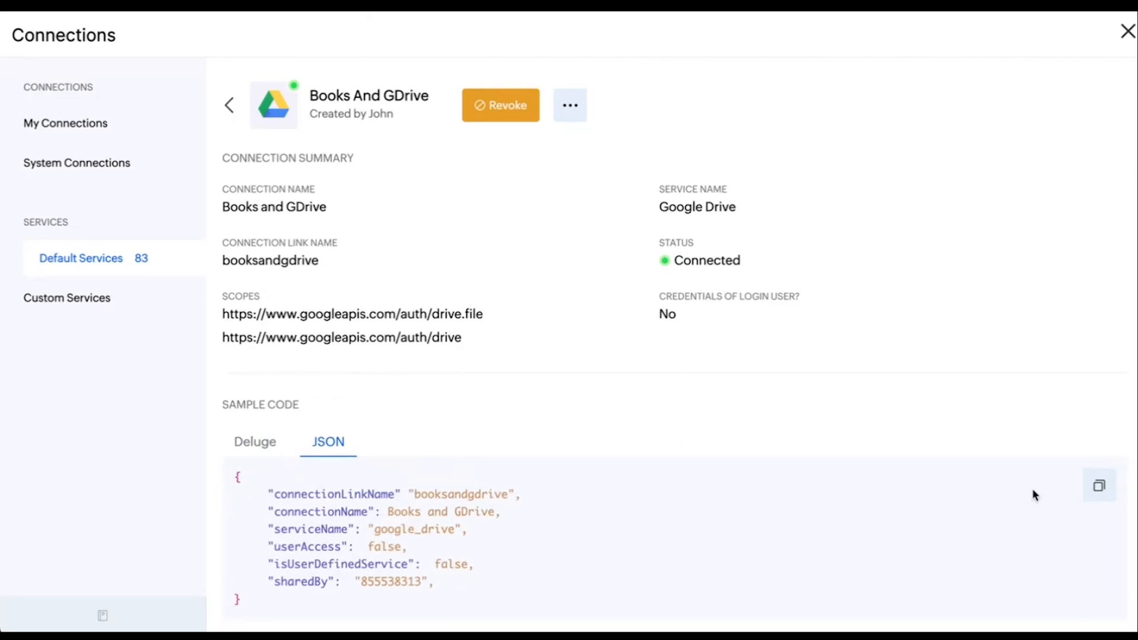
{"action": "left_click", "coordinate": [1098, 492]}
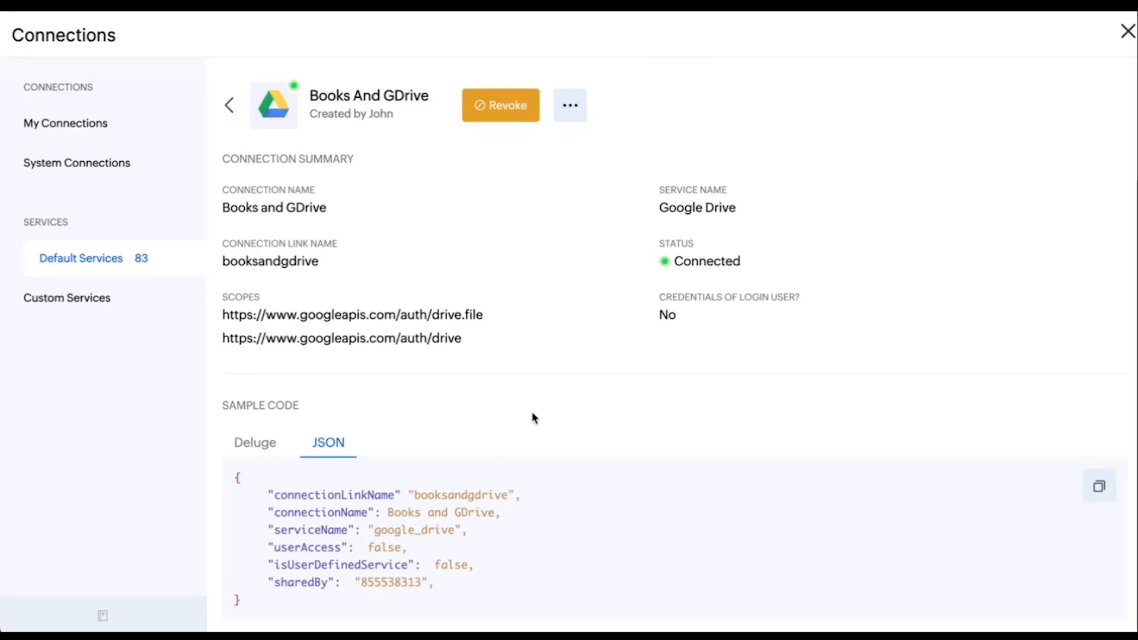
Check the additional options of the Books and GDrive connection, then view the list of own connections
{"action": "scroll", "coordinate": [534, 417], "scroll_direction": "up", "scroll_amount": 1}
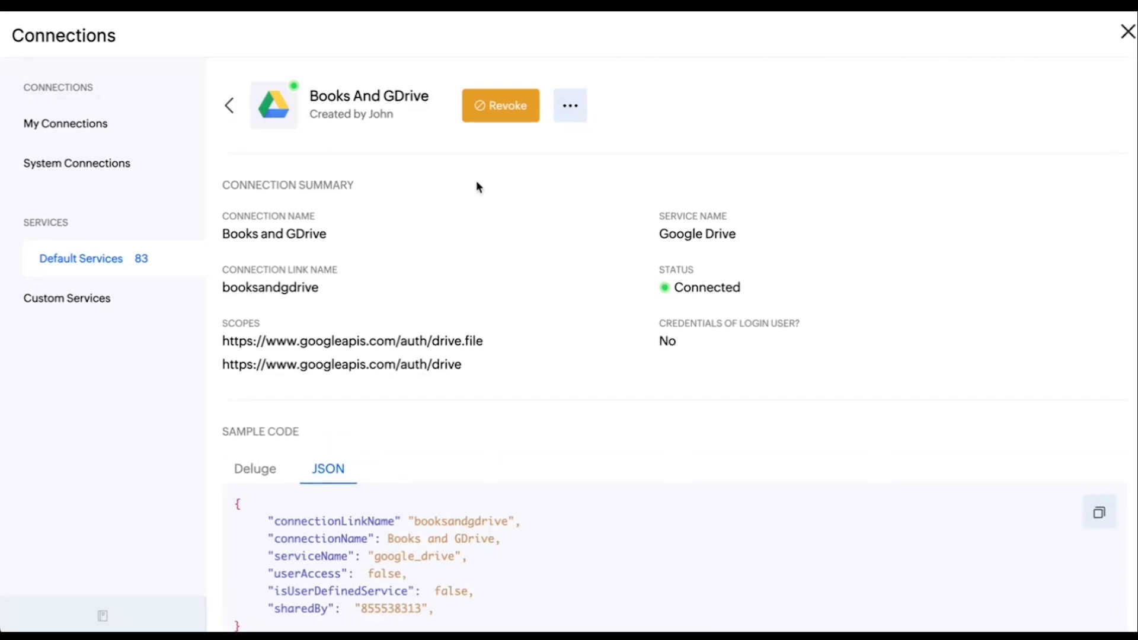
{"action": "left_click", "coordinate": [571, 113]}
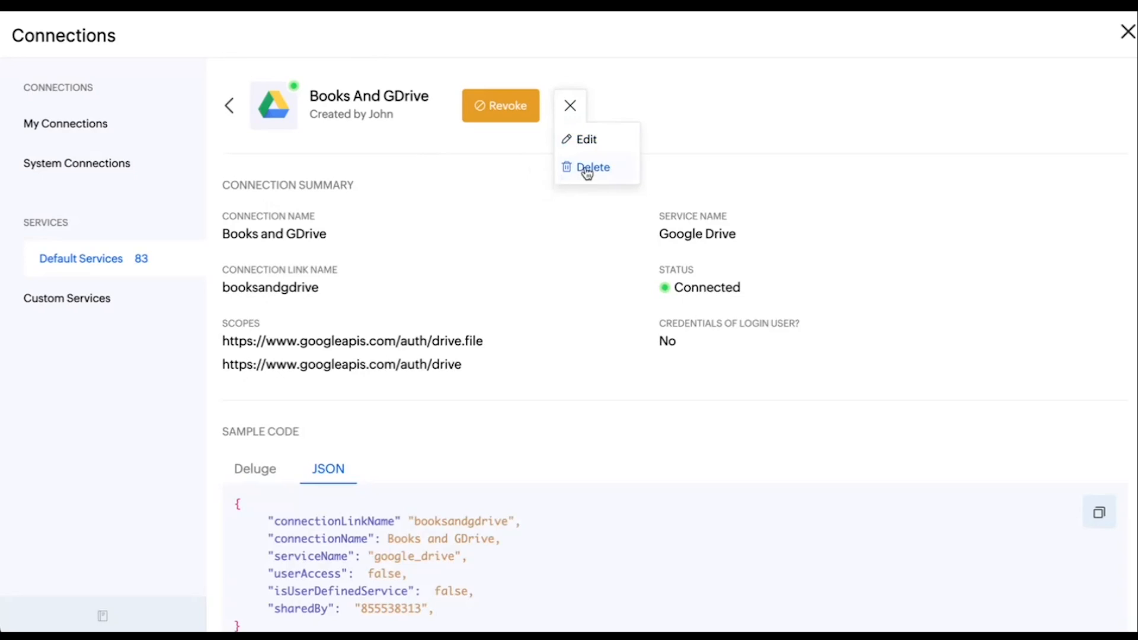
{"action": "left_click", "coordinate": [474, 163]}
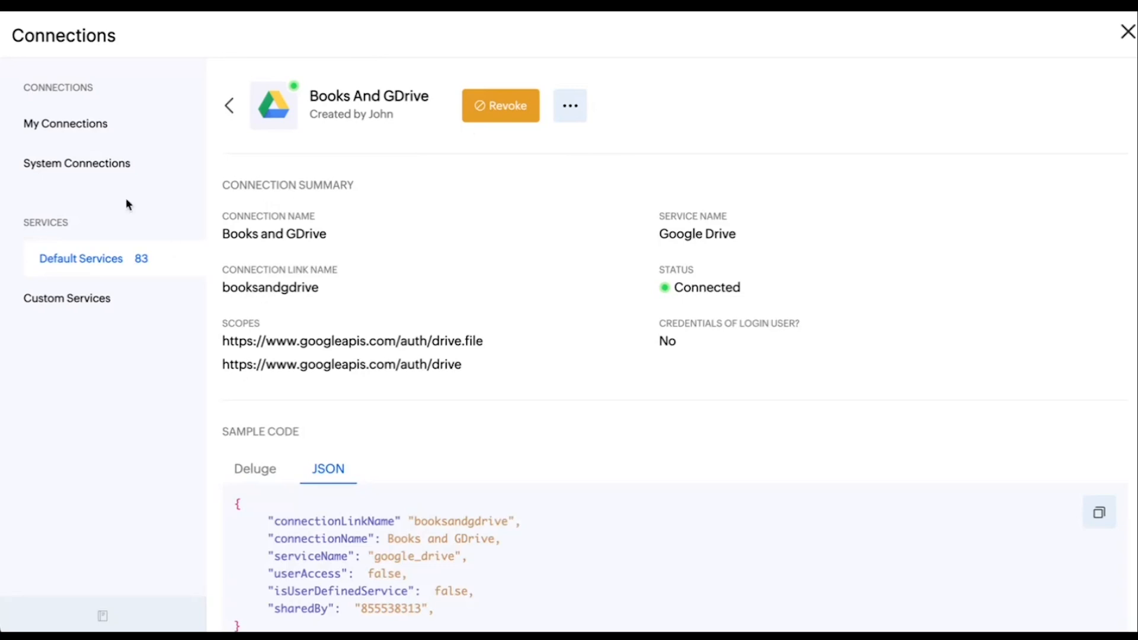
{"action": "left_click", "coordinate": [50, 139]}
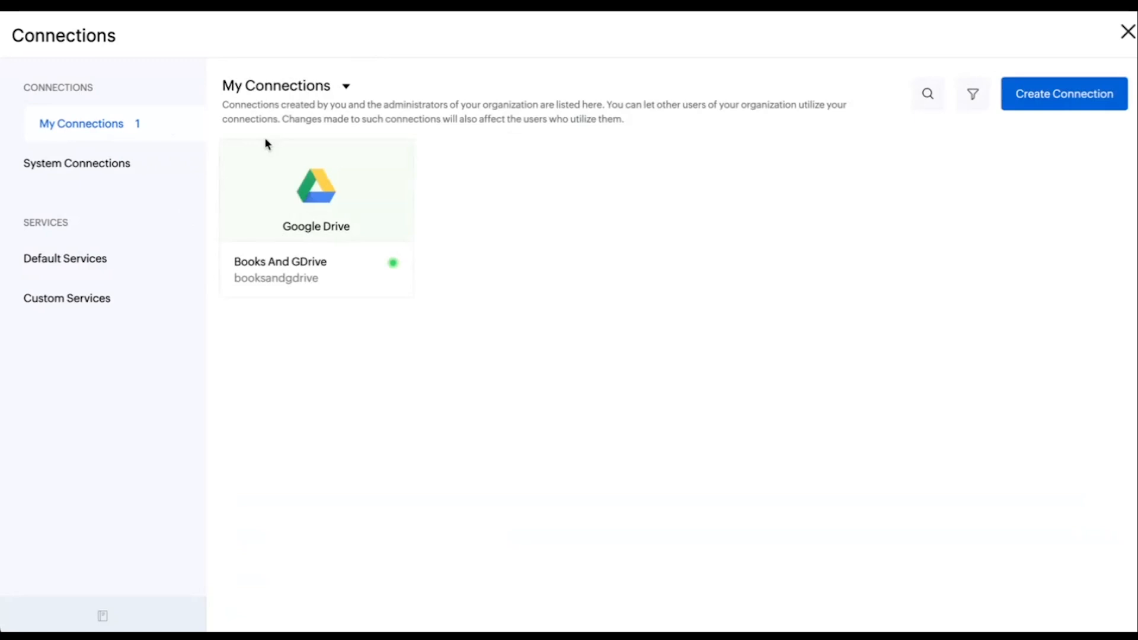
{"action": "mouse_move", "coordinate": [275, 277]}
Start a new custom service and try the Basic Authentication and OAuth2 authentication types
{"action": "left_click", "coordinate": [72, 306]}
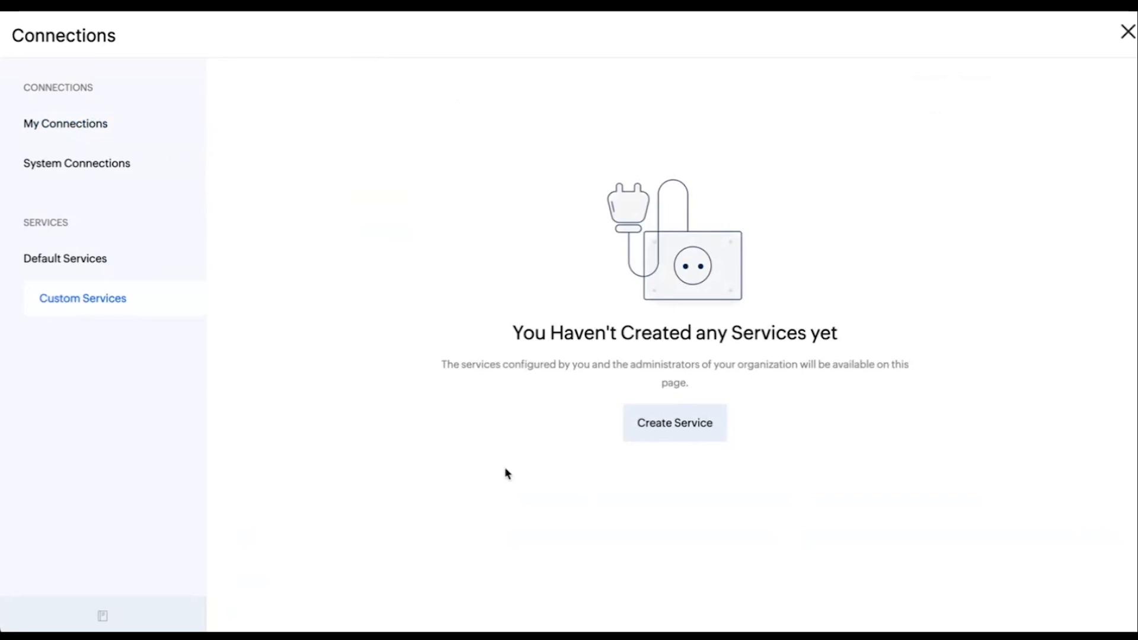
{"action": "left_click", "coordinate": [669, 434]}
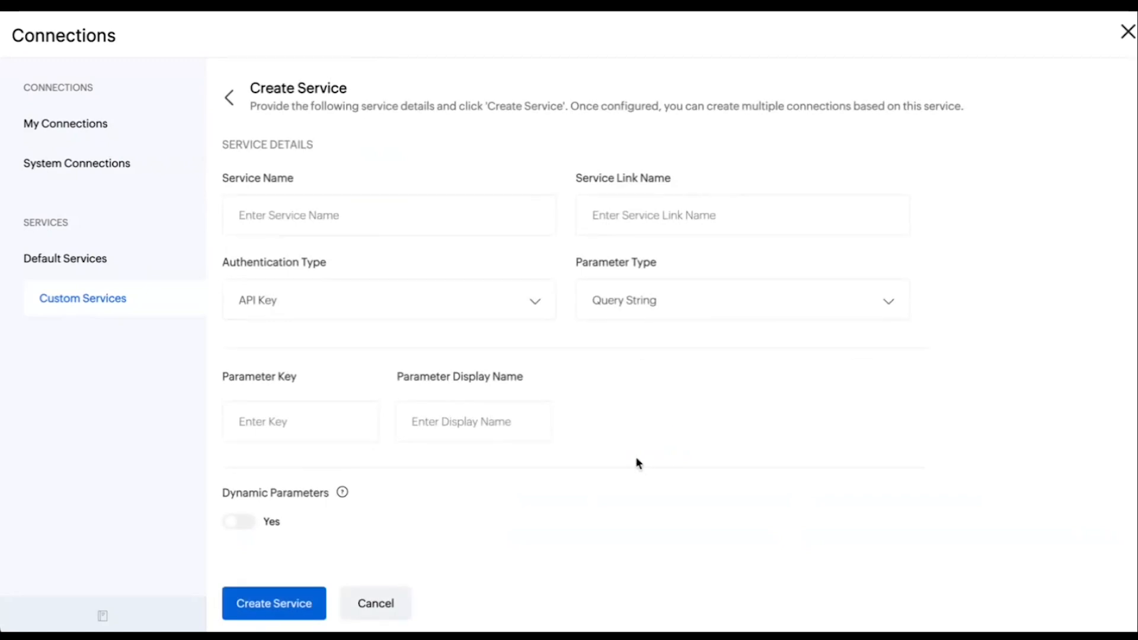
{"action": "left_click", "coordinate": [339, 232]}
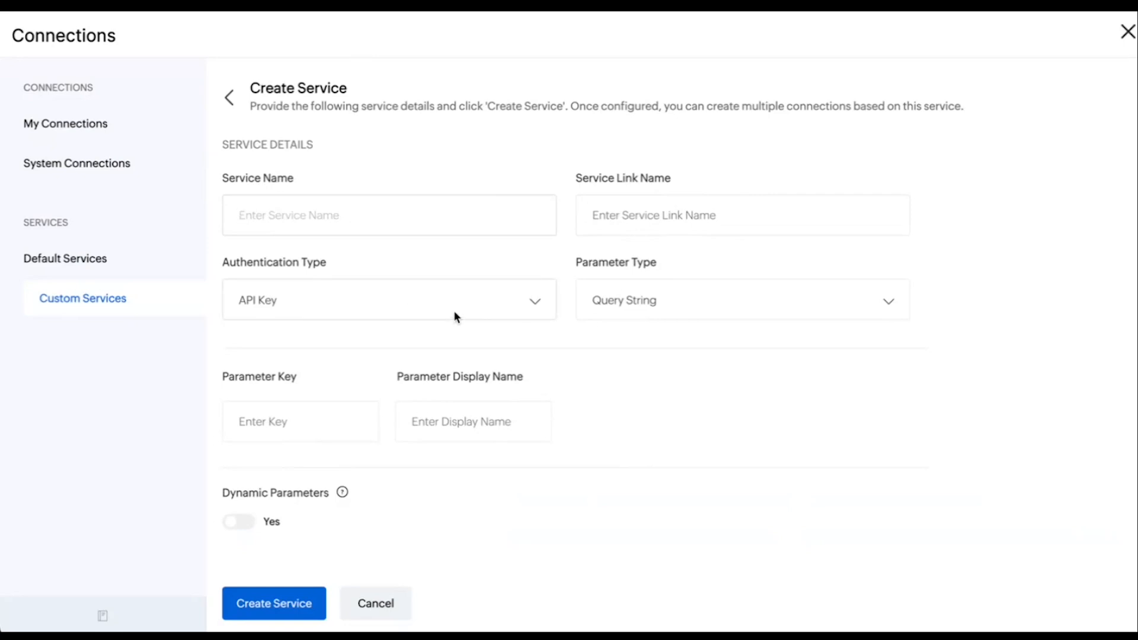
{"action": "left_click", "coordinate": [475, 310]}
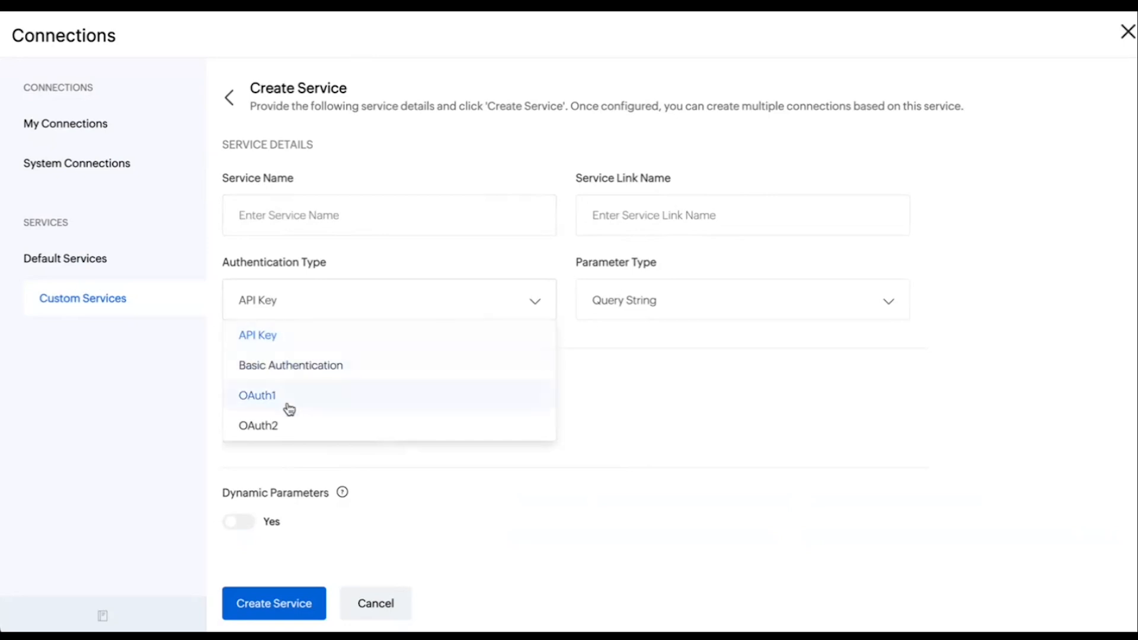
{"action": "left_click", "coordinate": [314, 368]}
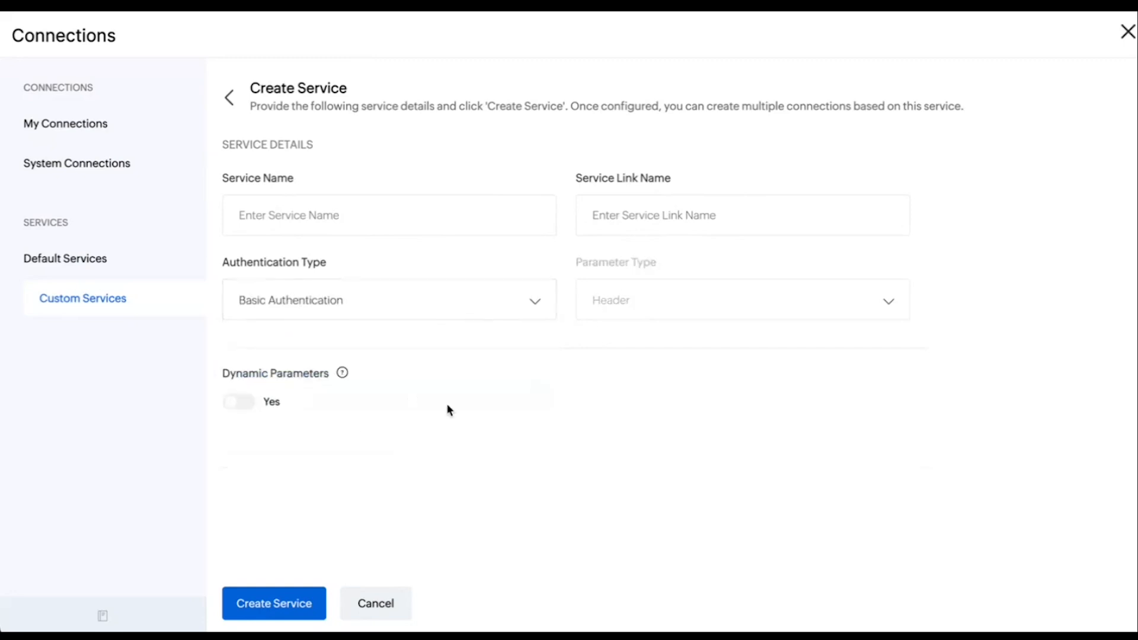
{"action": "left_click", "coordinate": [448, 300]}
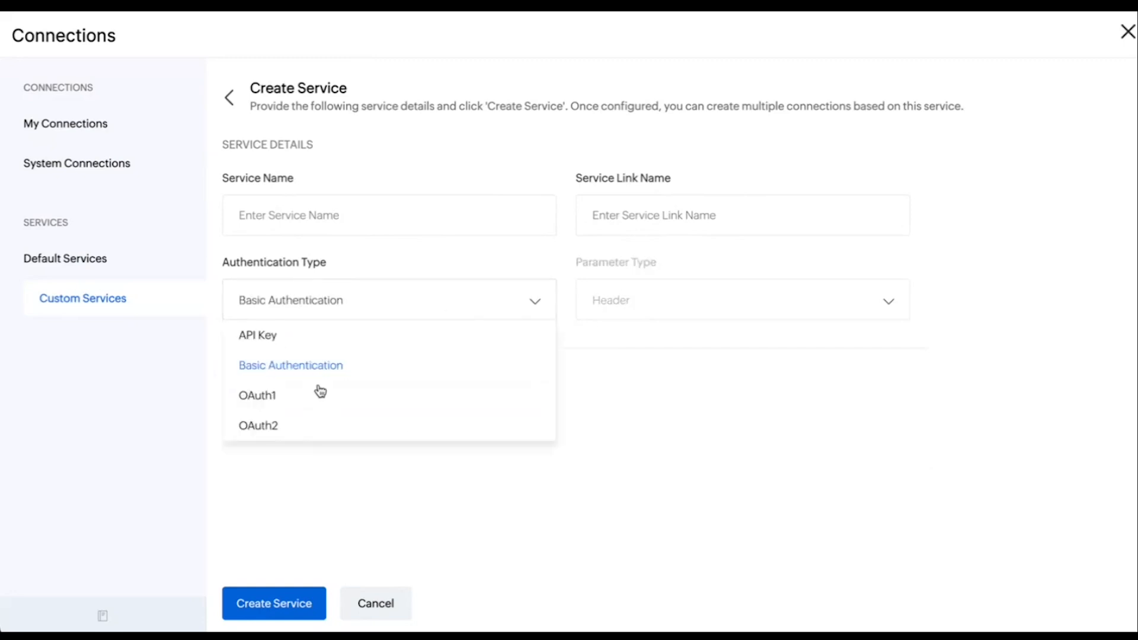
{"action": "left_click", "coordinate": [315, 424]}
Look through the OAuth2 client and token URL fields of the custom service, then discard the new service
{"action": "scroll", "coordinate": [559, 421], "scroll_direction": "down", "scroll_amount": 3}
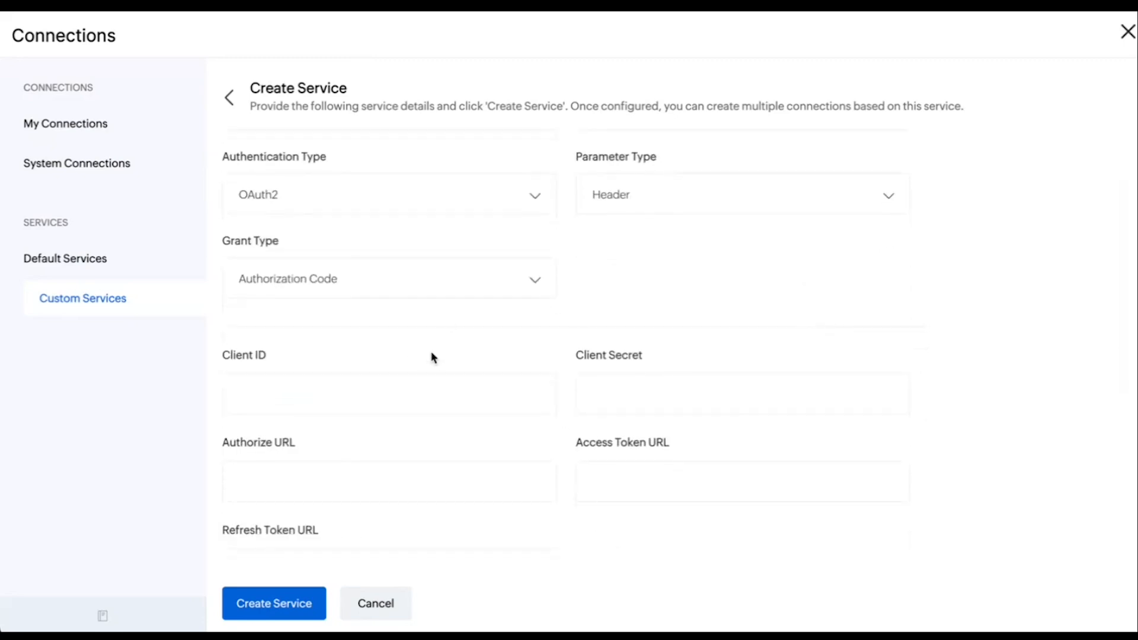
{"action": "left_click", "coordinate": [529, 389]}
{"action": "scroll", "coordinate": [436, 407], "scroll_direction": "down", "scroll_amount": 2}
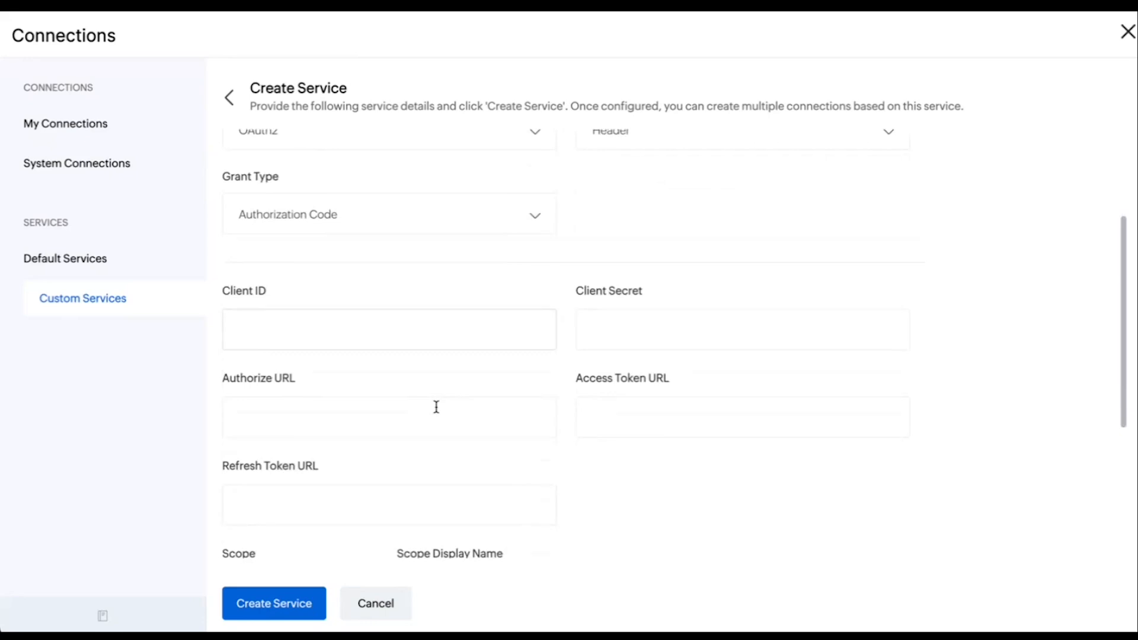
{"action": "scroll", "coordinate": [436, 407], "scroll_direction": "down", "scroll_amount": 1}
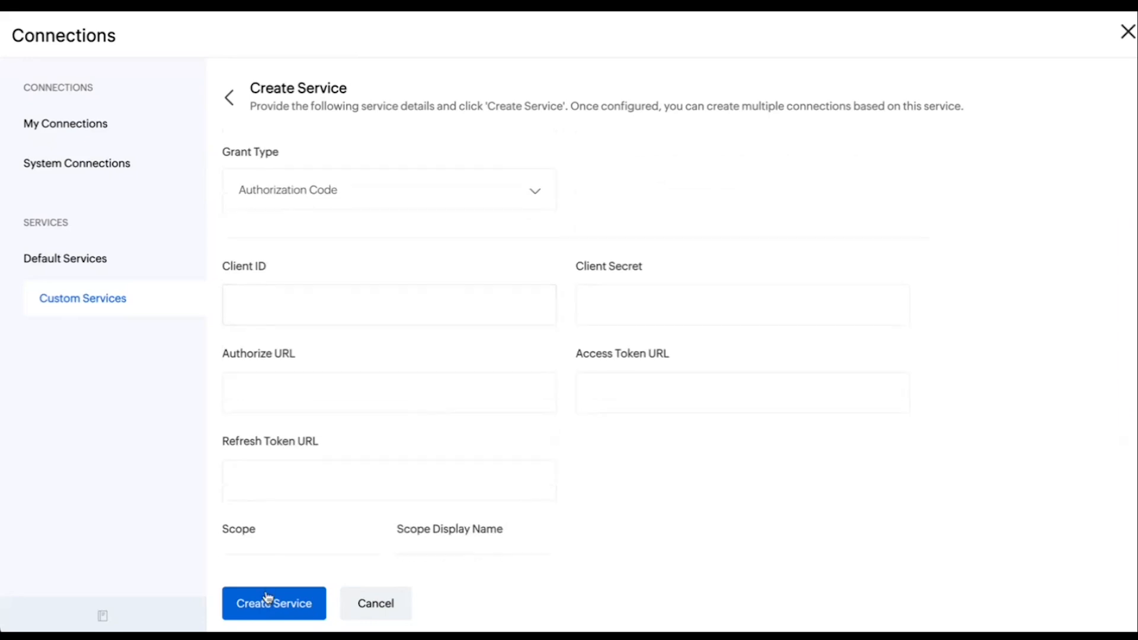
{"action": "left_click", "coordinate": [362, 614]}
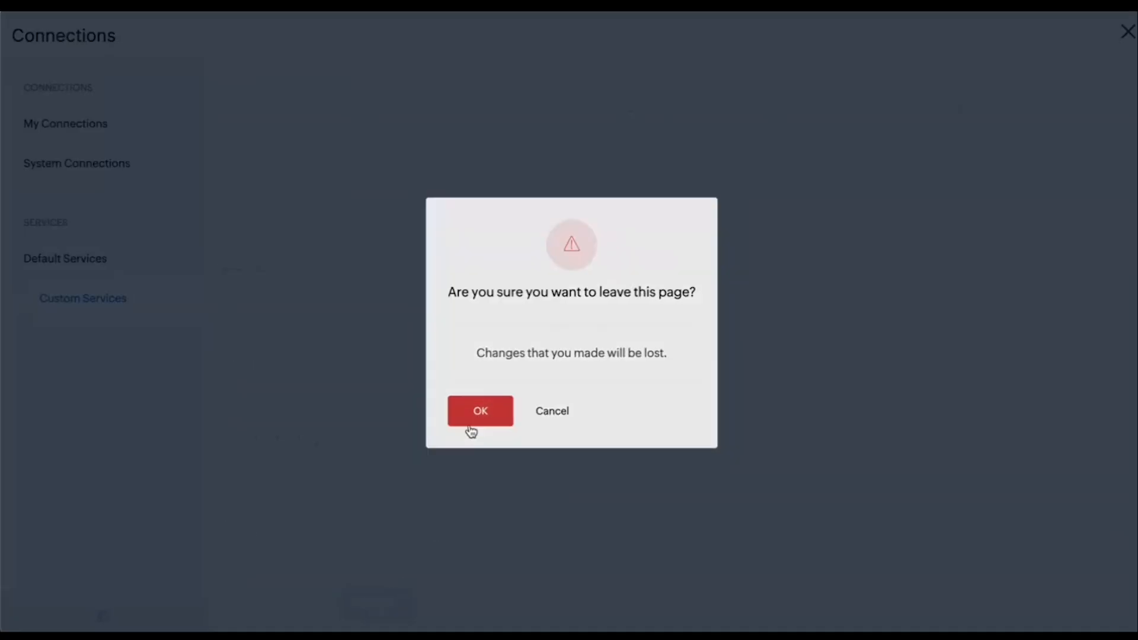
{"action": "left_click", "coordinate": [471, 427]}
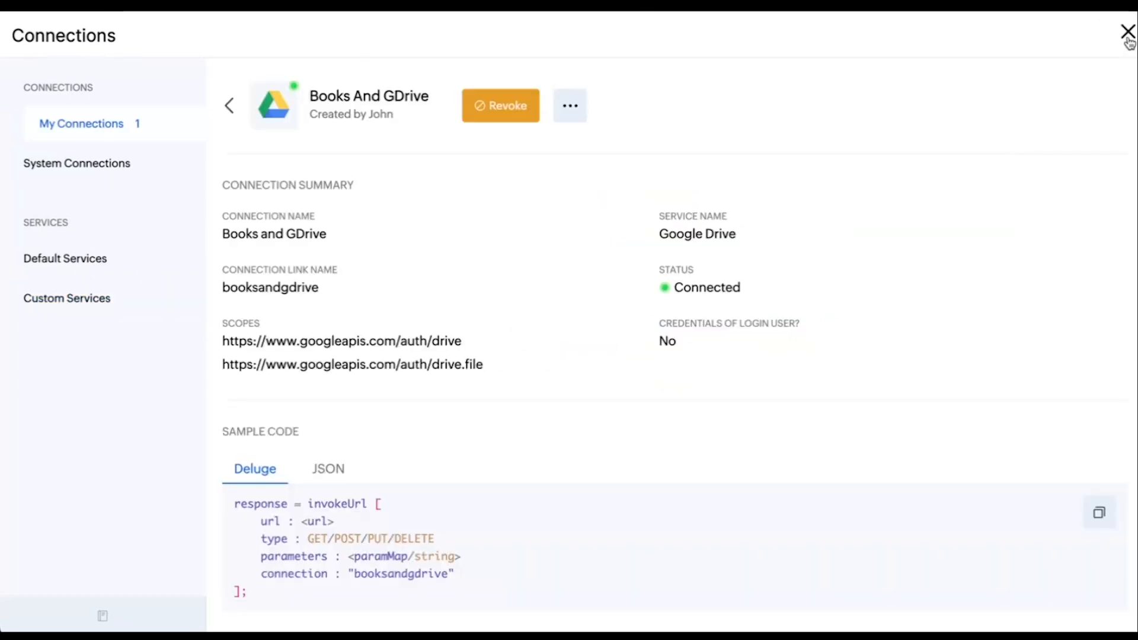
Close the connections manager and switch to the Custom Connections presentation slide
{"action": "left_click", "coordinate": [1128, 35]}
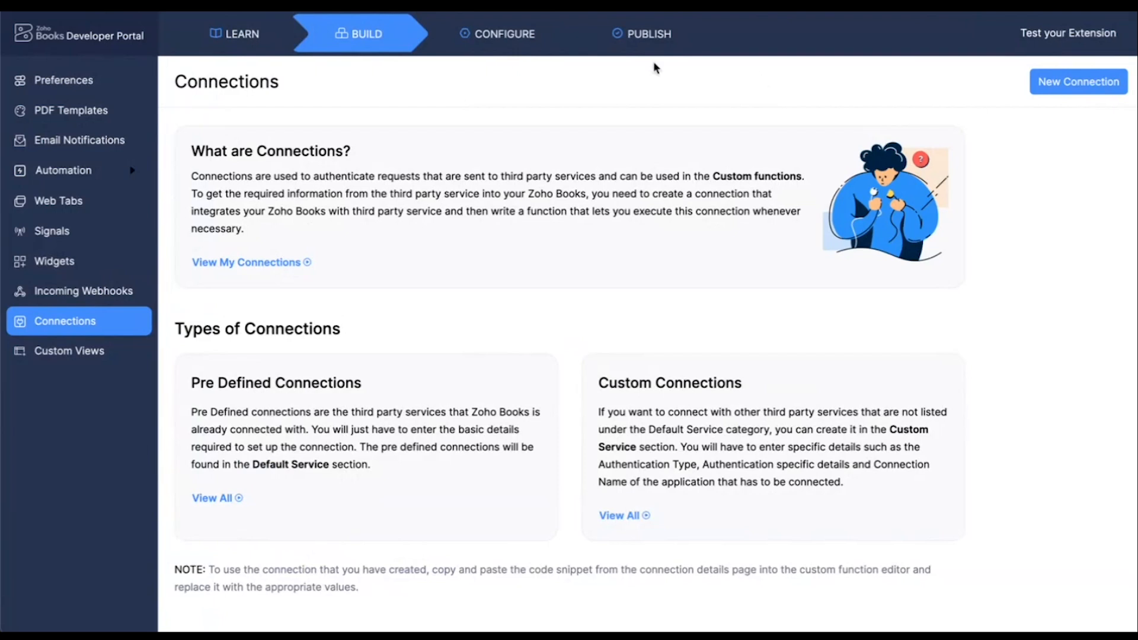
{"action": "left_click", "coordinate": [145, 13]}
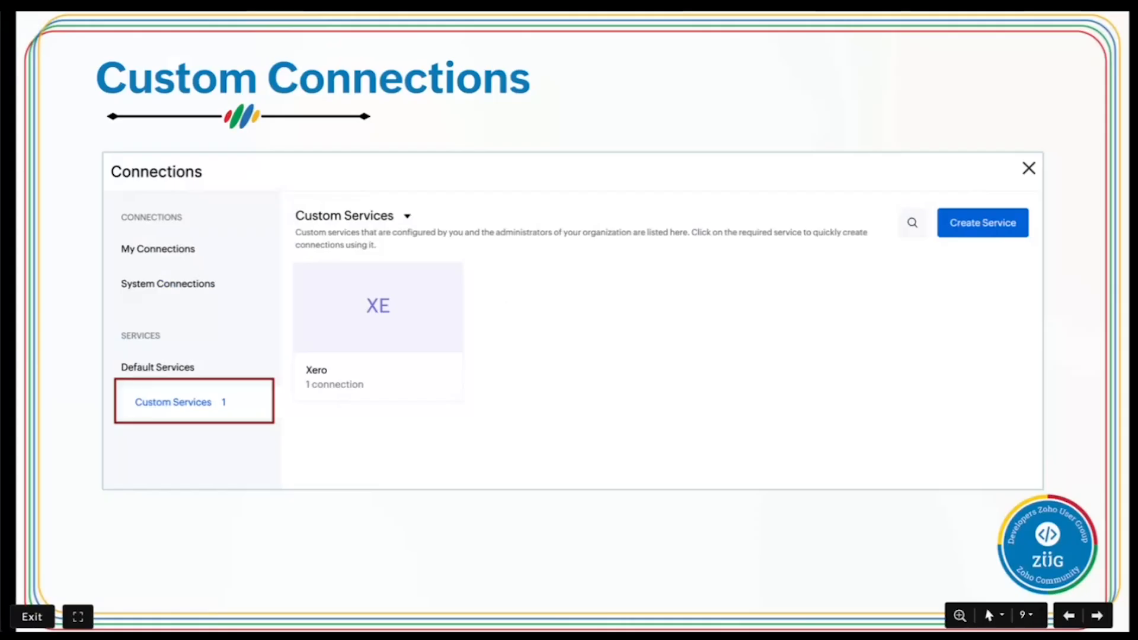
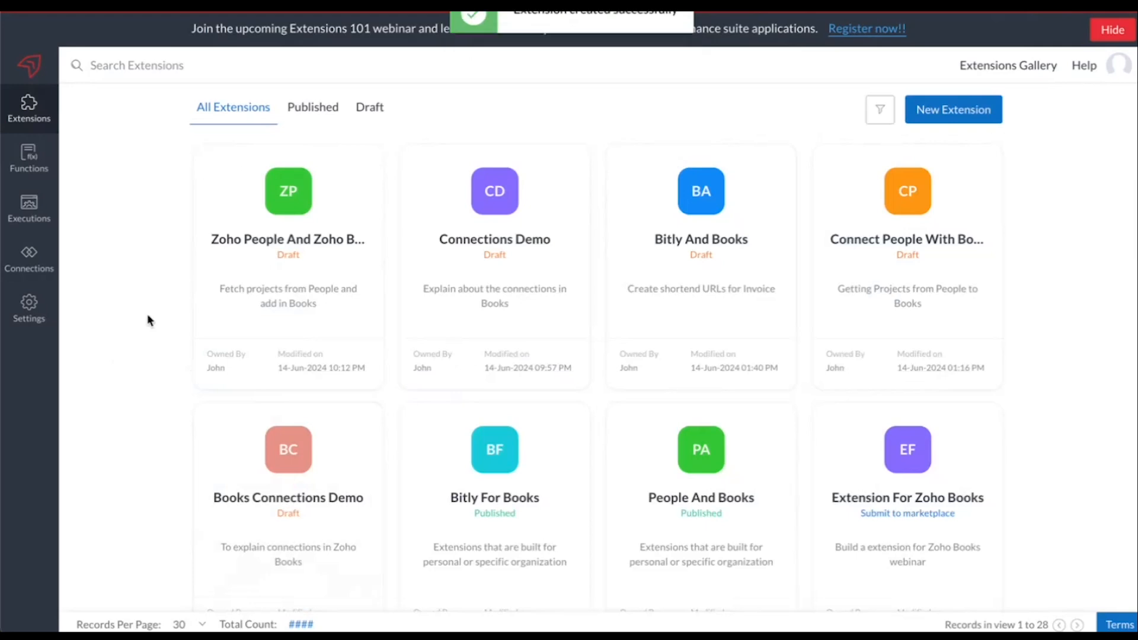
Open the Zoho People and Zoho Books draft extension for editing and list all predefined connection services in its build section
{"action": "mouse_move", "coordinate": [205, 333]}
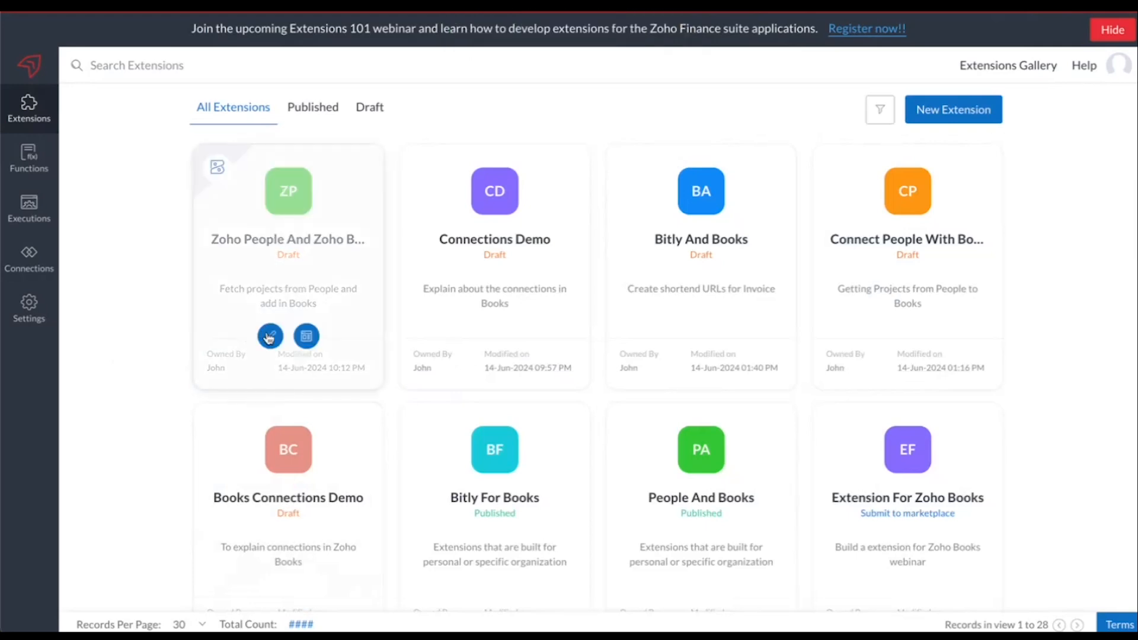
{"action": "left_click", "coordinate": [270, 338]}
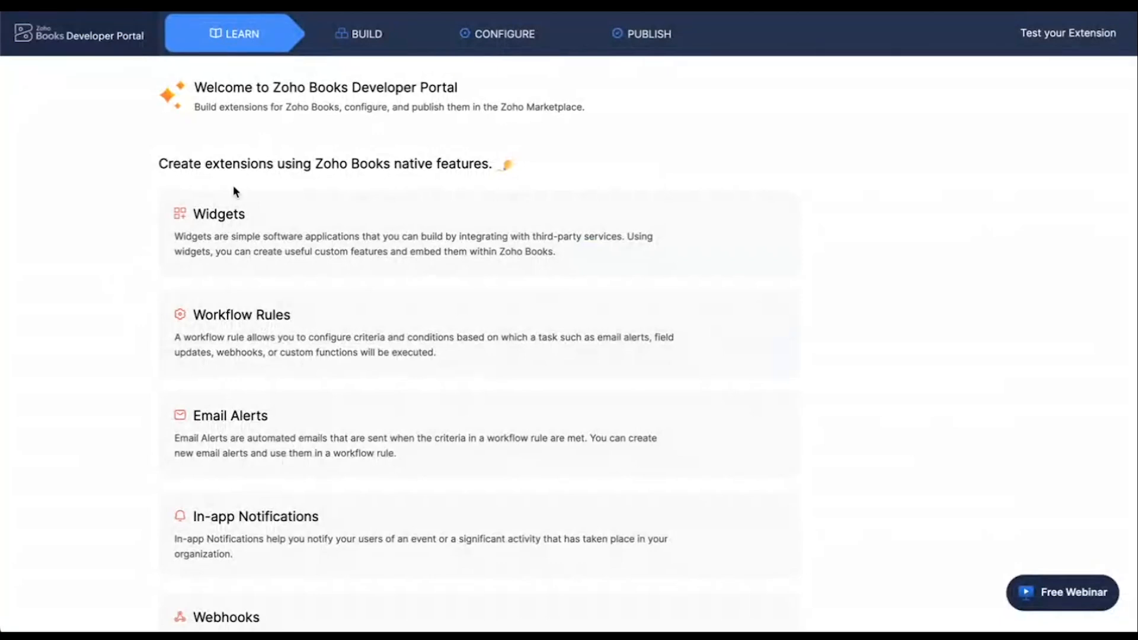
{"action": "left_click", "coordinate": [334, 38]}
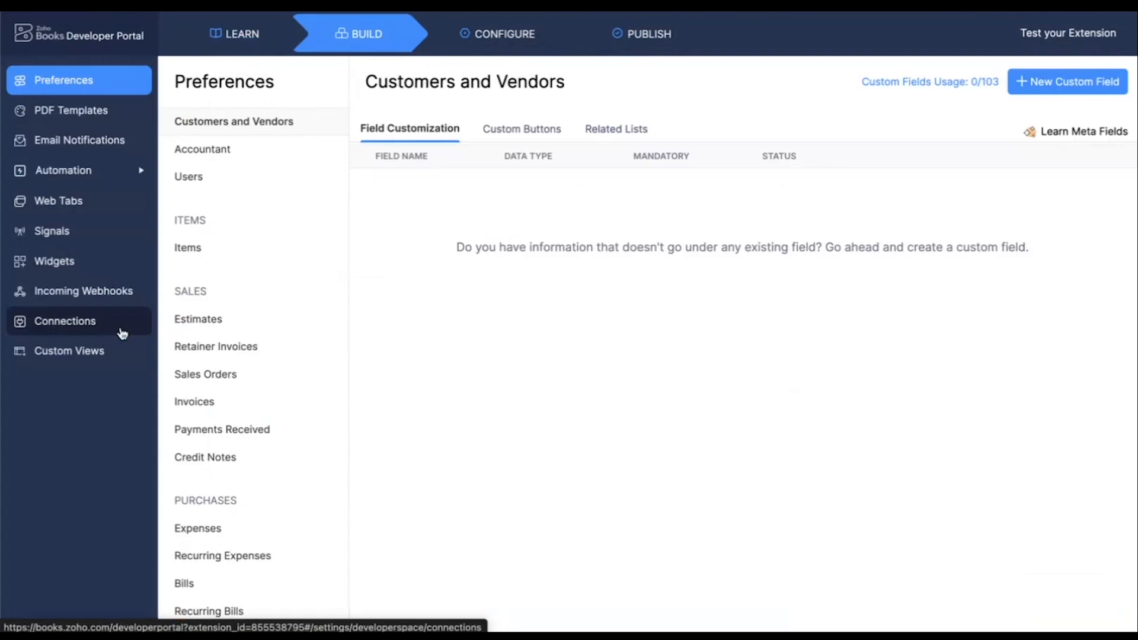
{"action": "left_click", "coordinate": [73, 332]}
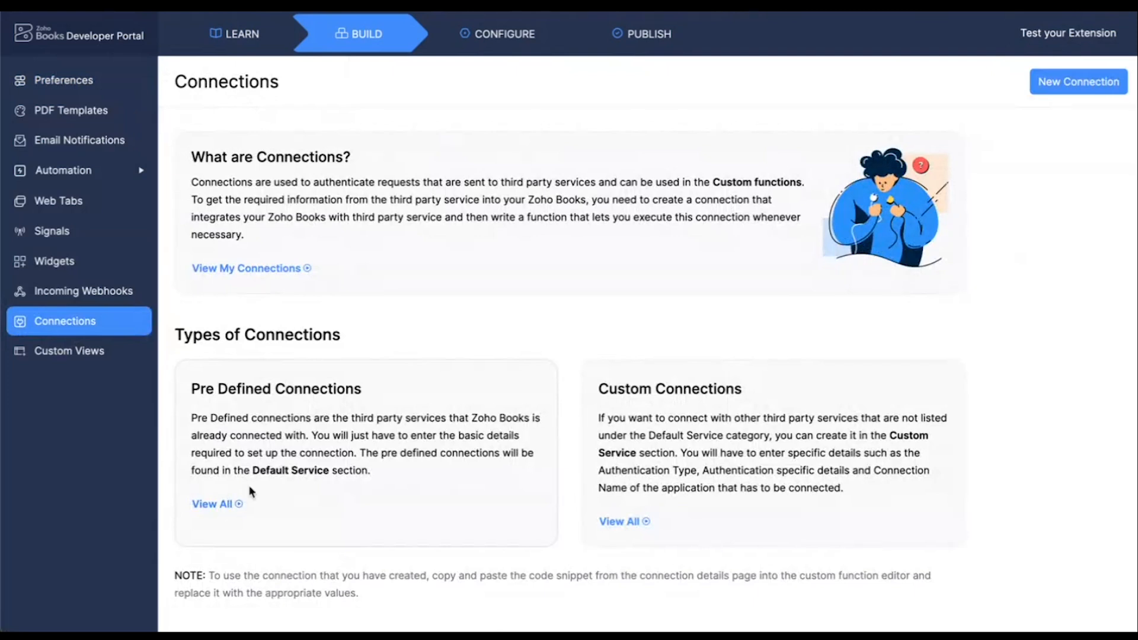
{"action": "left_click", "coordinate": [222, 506]}
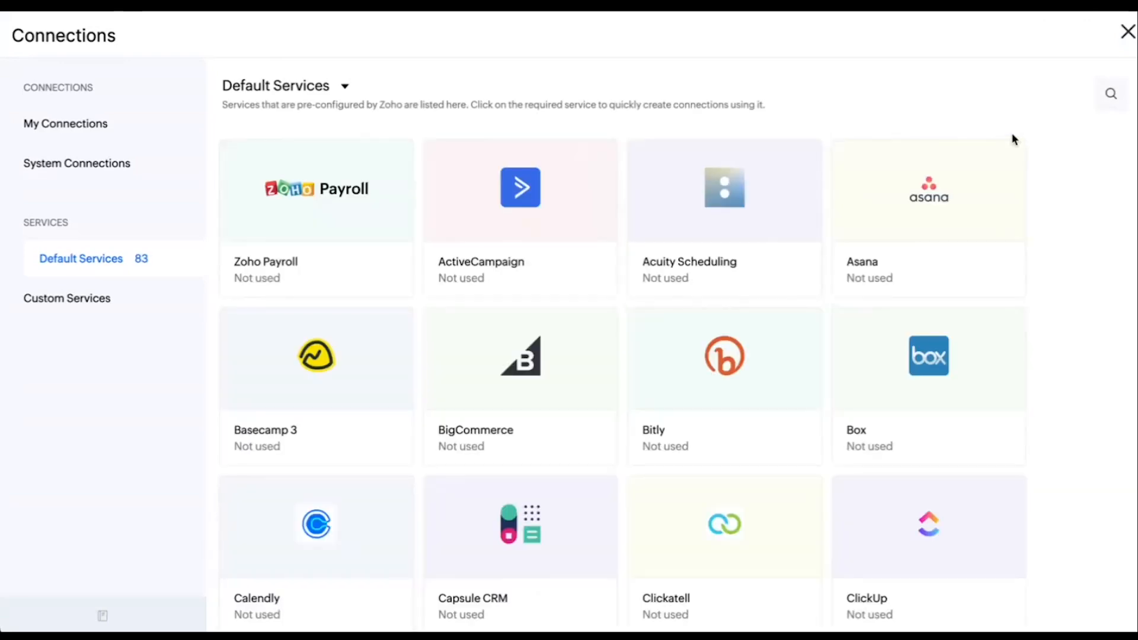
Search the default services for "people" and start creating a connection for Zoho People
{"action": "left_click", "coordinate": [1110, 96]}
{"action": "type", "text": "people"}
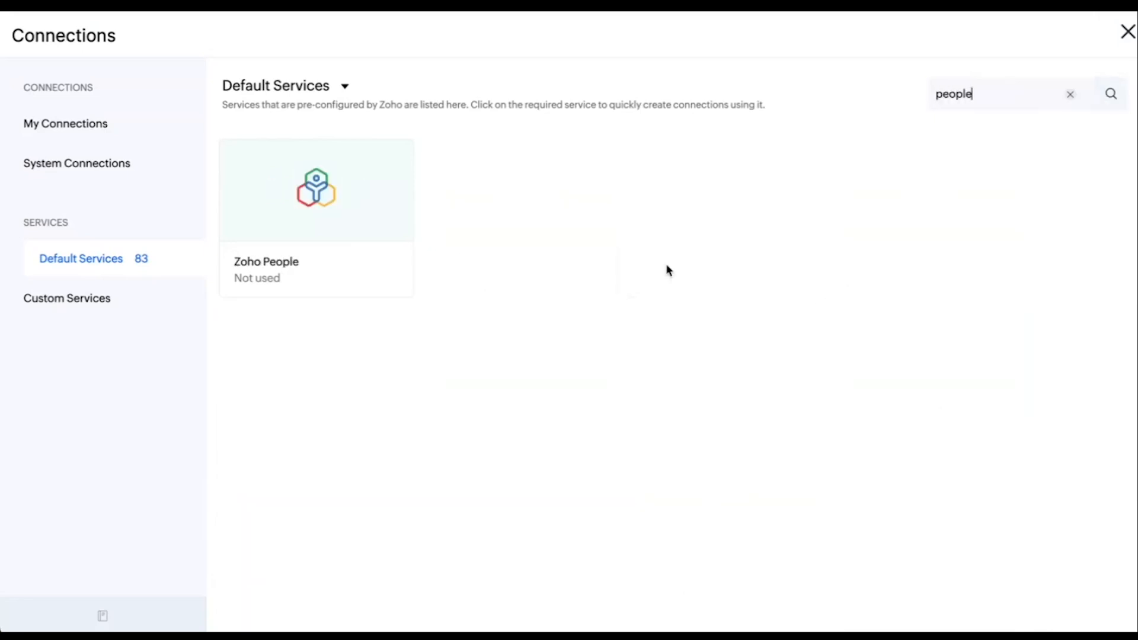
{"action": "left_click", "coordinate": [332, 211]}
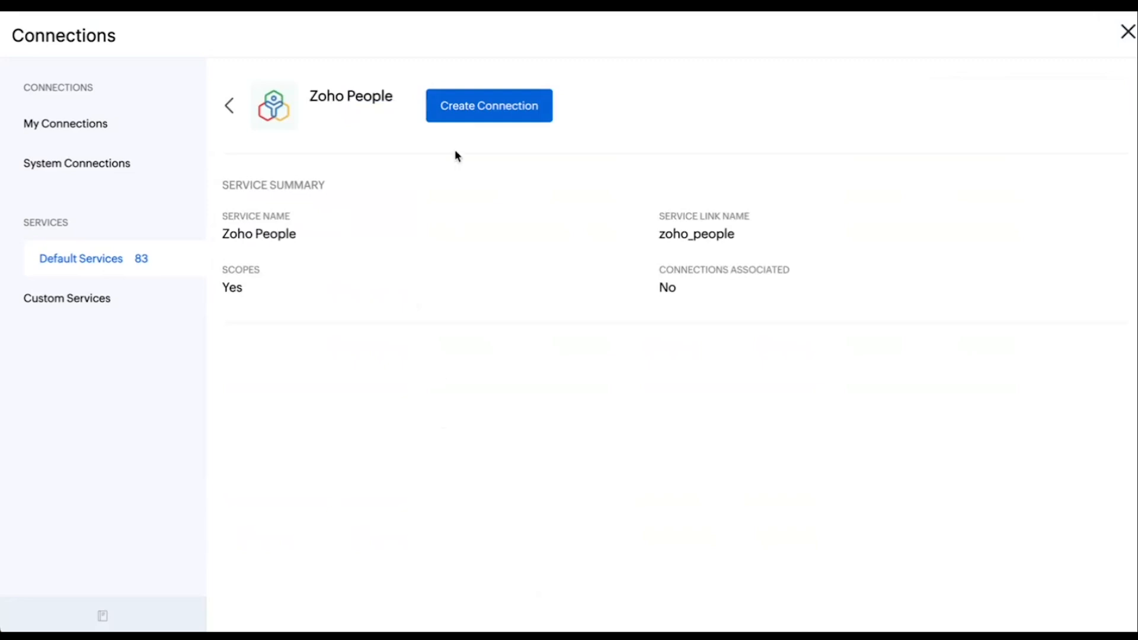
{"action": "left_click", "coordinate": [473, 108]}
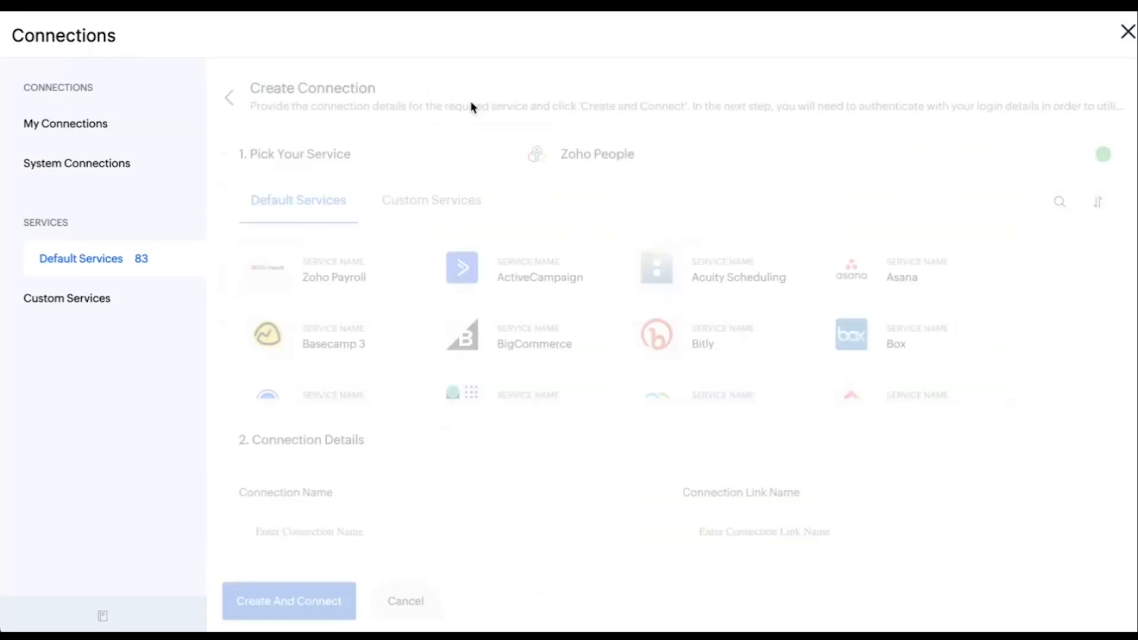
Name the Zoho People connection "People and Books" and turn off the use of the login user's credentials
{"action": "left_click", "coordinate": [264, 318]}
{"action": "type", "text": "People and Books"}
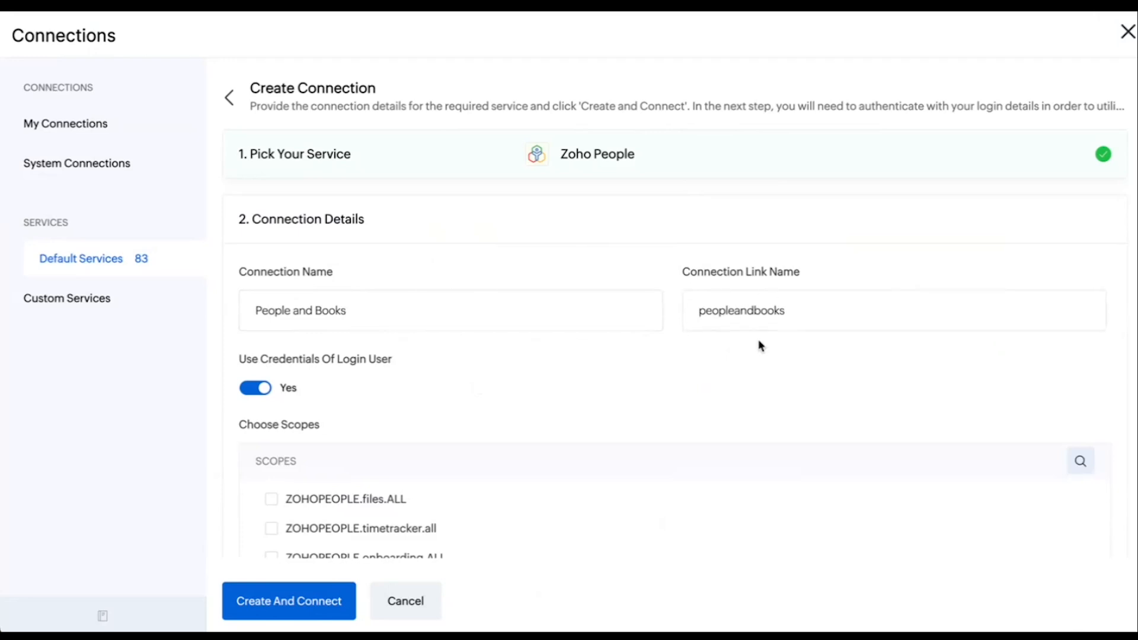
{"action": "left_click", "coordinate": [247, 396]}
{"action": "scroll", "coordinate": [325, 402], "scroll_direction": "down", "scroll_amount": 2}
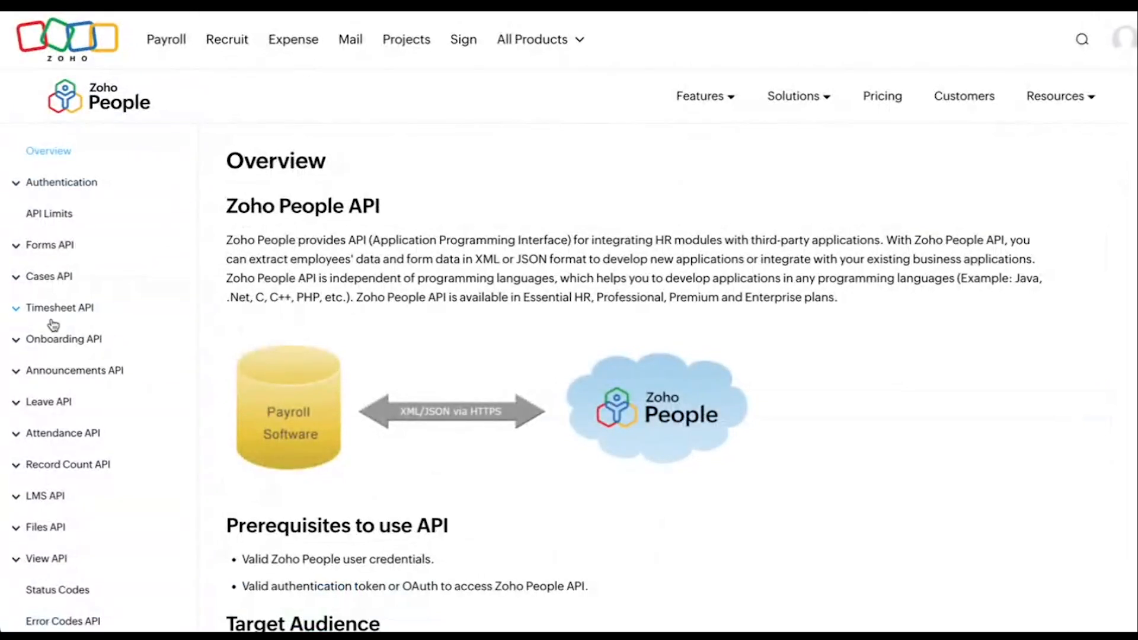
In the Zoho People API documentation, look up the request URL and required scope of the Get Projects API under Timesheet API
{"action": "left_click", "coordinate": [50, 313]}
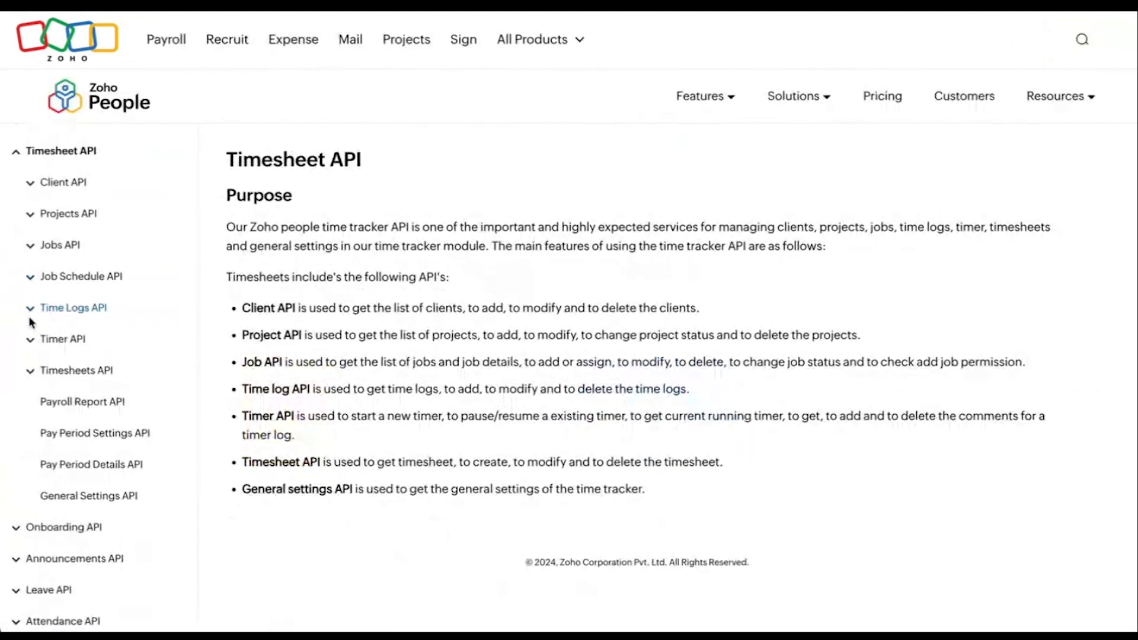
{"action": "left_click", "coordinate": [29, 310]}
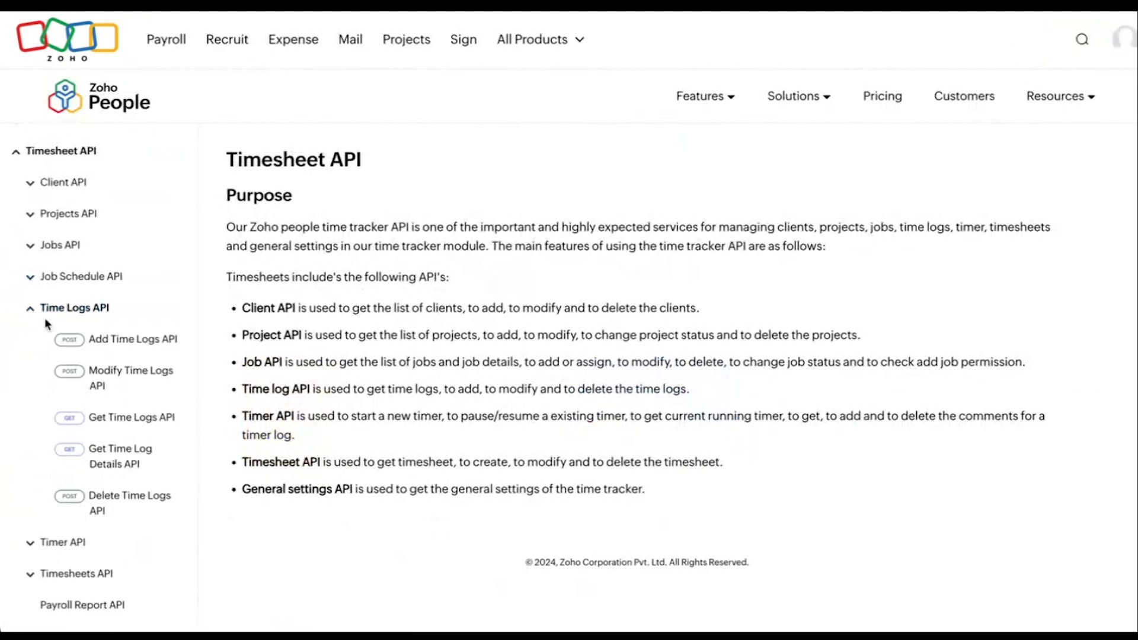
{"action": "scroll", "coordinate": [26, 225], "scroll_direction": "up", "scroll_amount": 1}
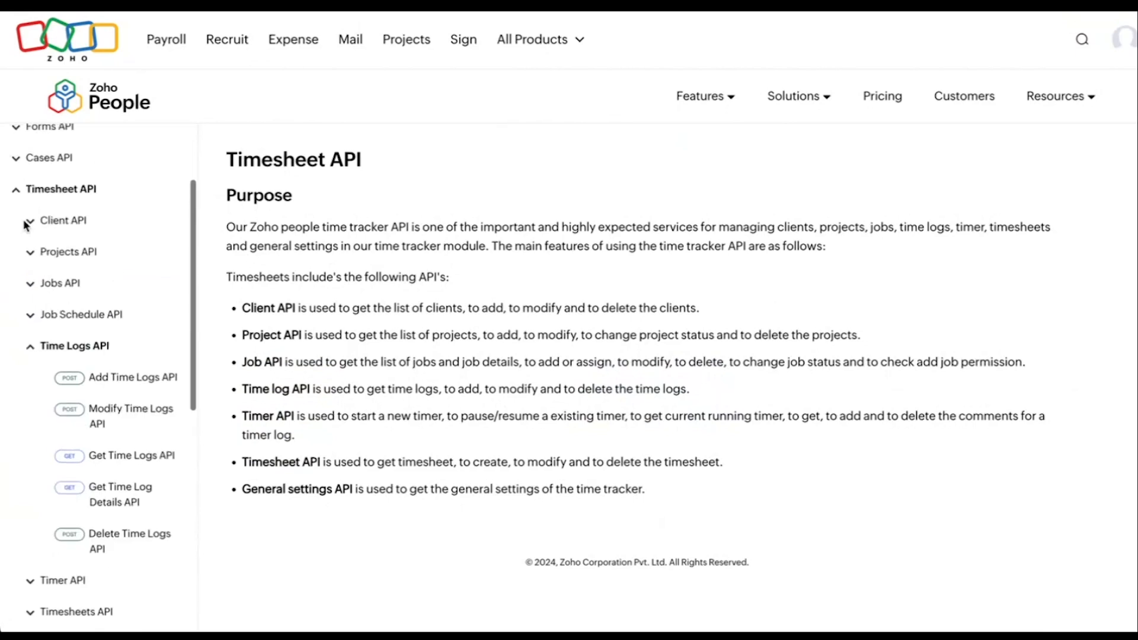
{"action": "left_click", "coordinate": [84, 256]}
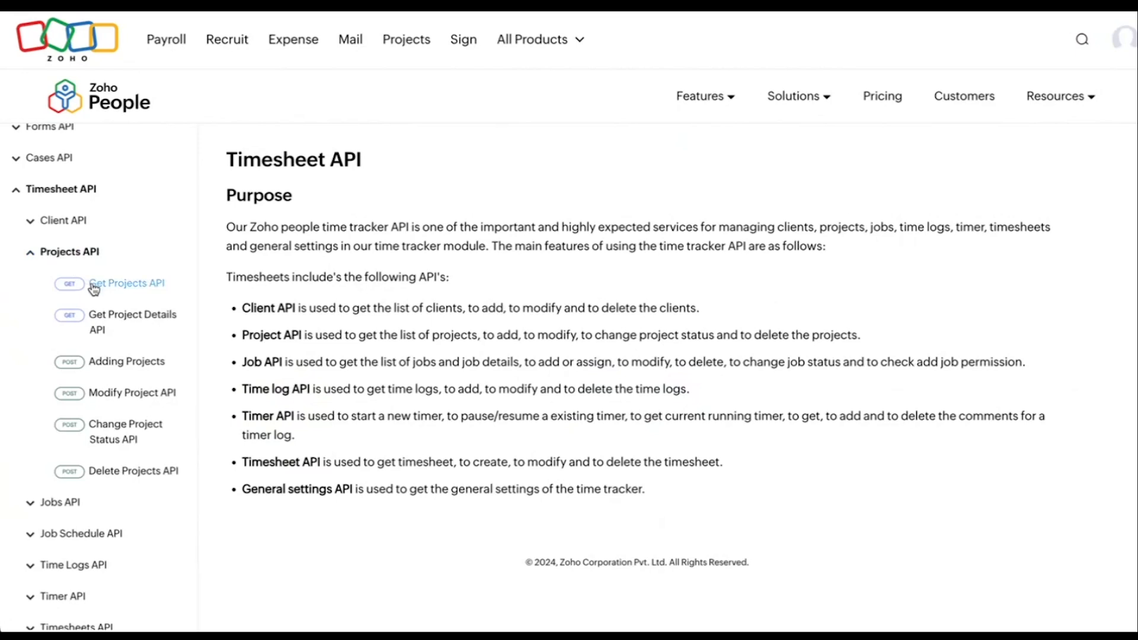
{"action": "left_click", "coordinate": [126, 283]}
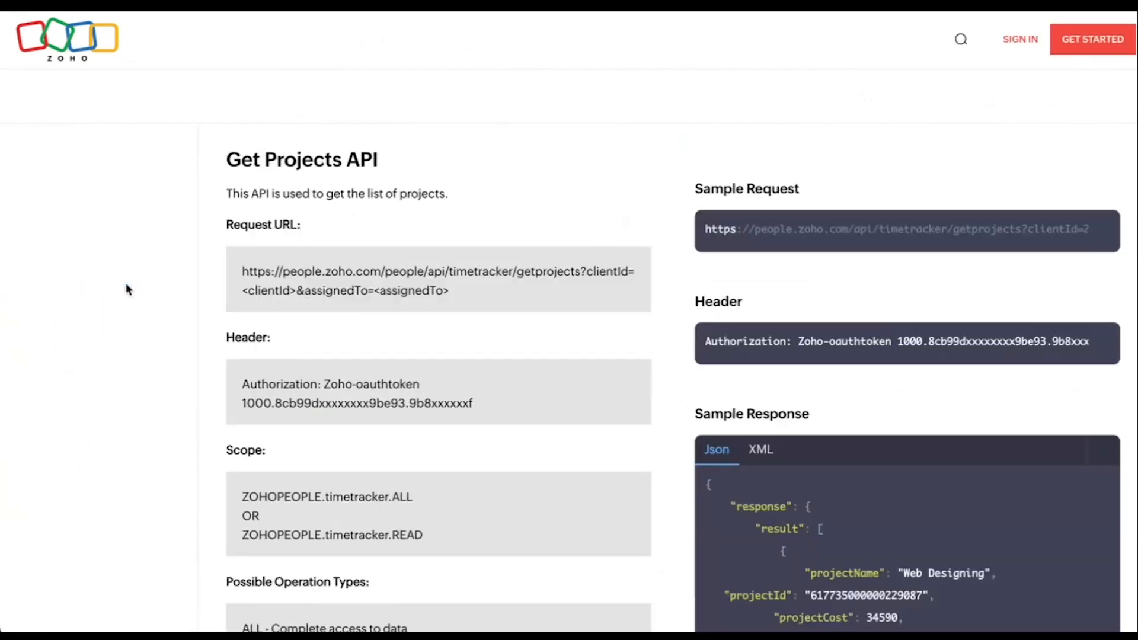
{"action": "scroll", "coordinate": [513, 185], "scroll_direction": "down", "scroll_amount": 1}
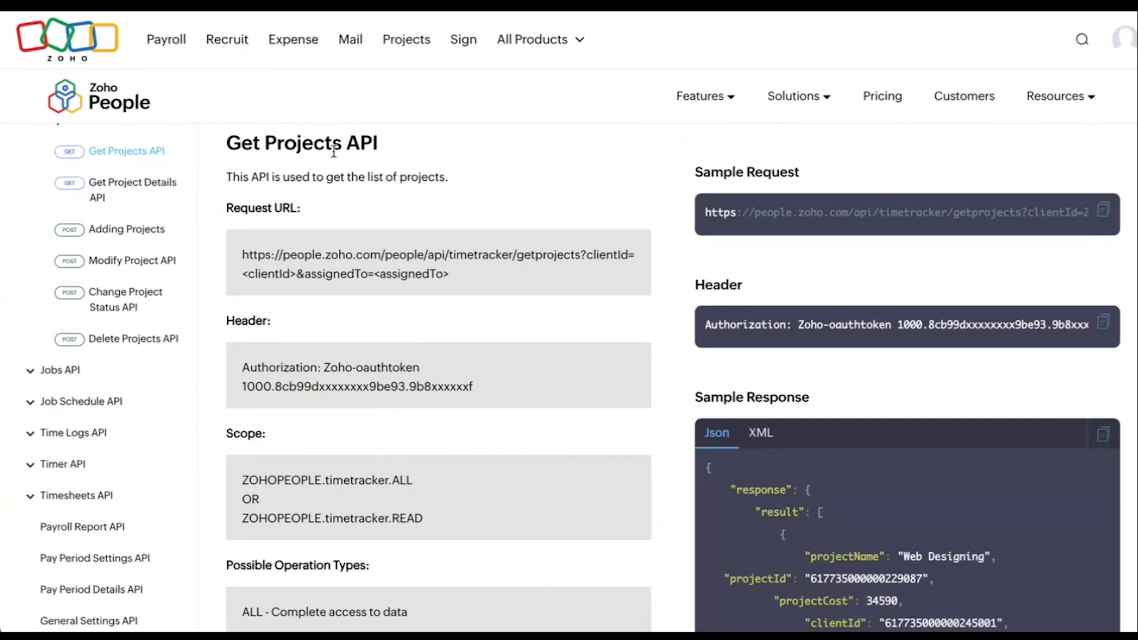
{"action": "scroll", "coordinate": [311, 270], "scroll_direction": "down", "scroll_amount": 1}
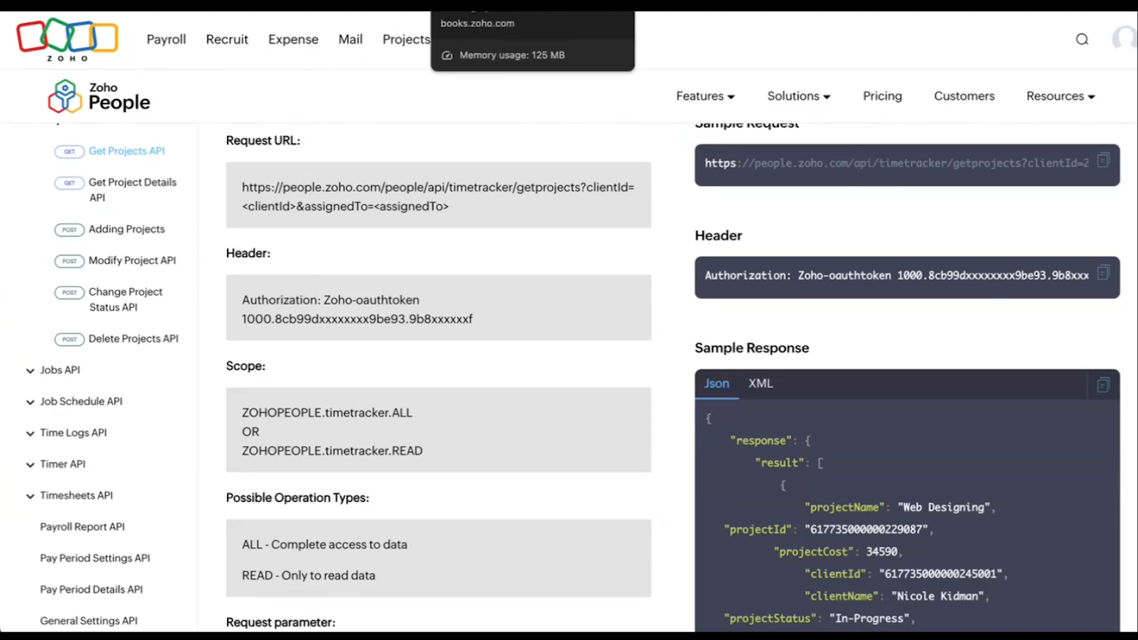
Return to the connection form, choose the ZOHOPEOPLE.timetracker.all scope and create the People and Books connection
{"action": "left_click", "coordinate": [481, 2]}
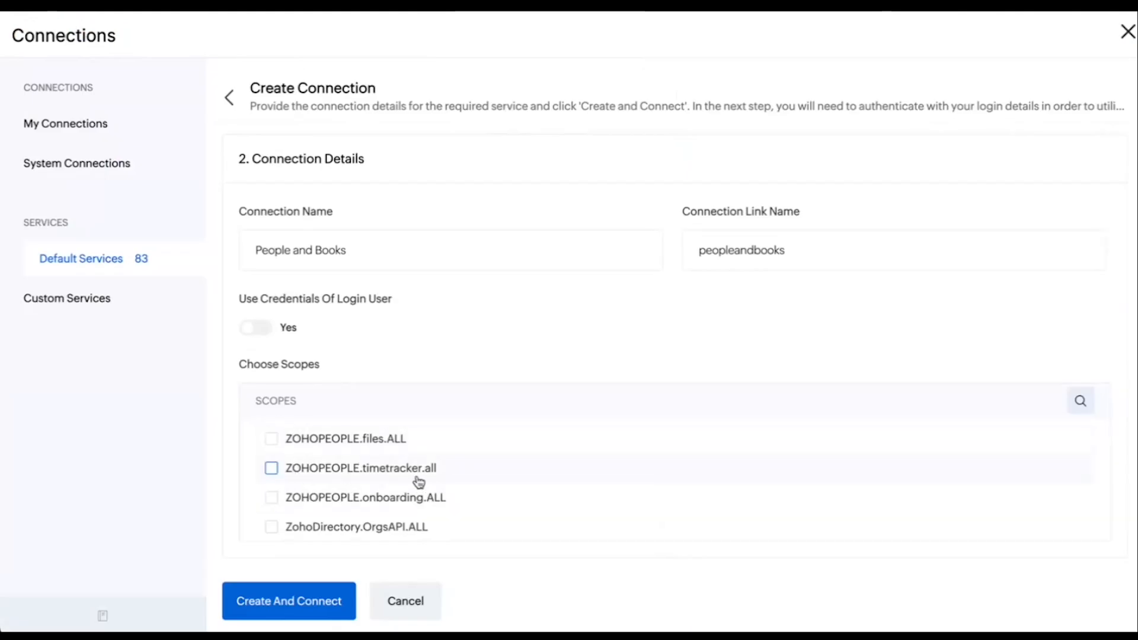
{"action": "left_click", "coordinate": [273, 470]}
{"action": "scroll", "coordinate": [401, 491], "scroll_direction": "down", "scroll_amount": 1}
{"action": "scroll", "coordinate": [401, 491], "scroll_direction": "down", "scroll_amount": 1}
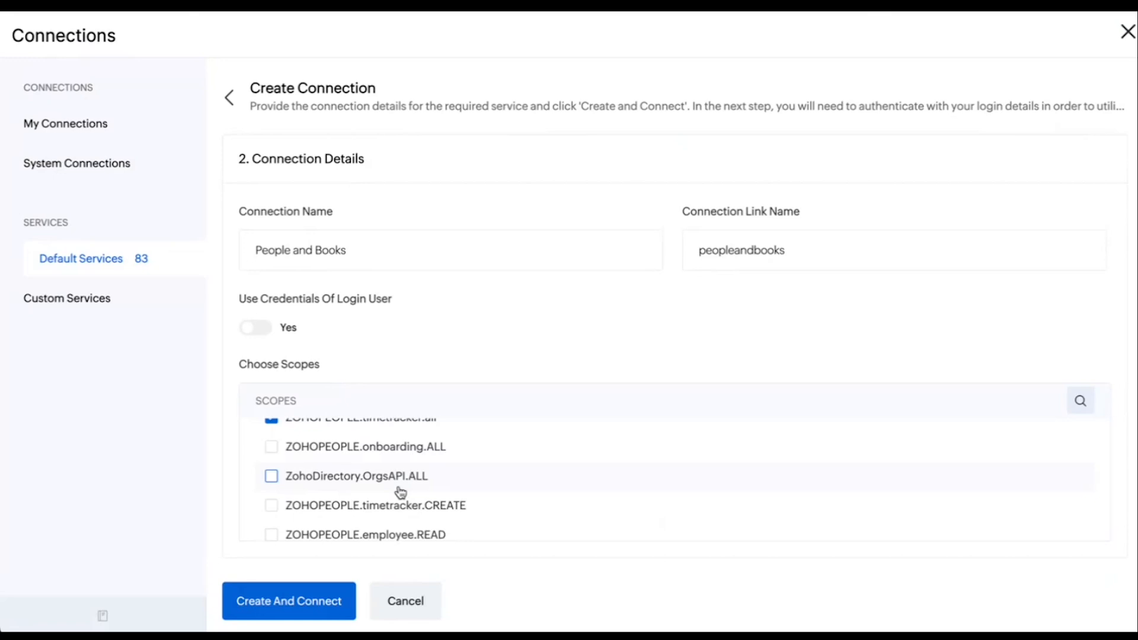
{"action": "scroll", "coordinate": [401, 492], "scroll_direction": "up", "scroll_amount": 1}
{"action": "scroll", "coordinate": [401, 492], "scroll_direction": "up", "scroll_amount": 1}
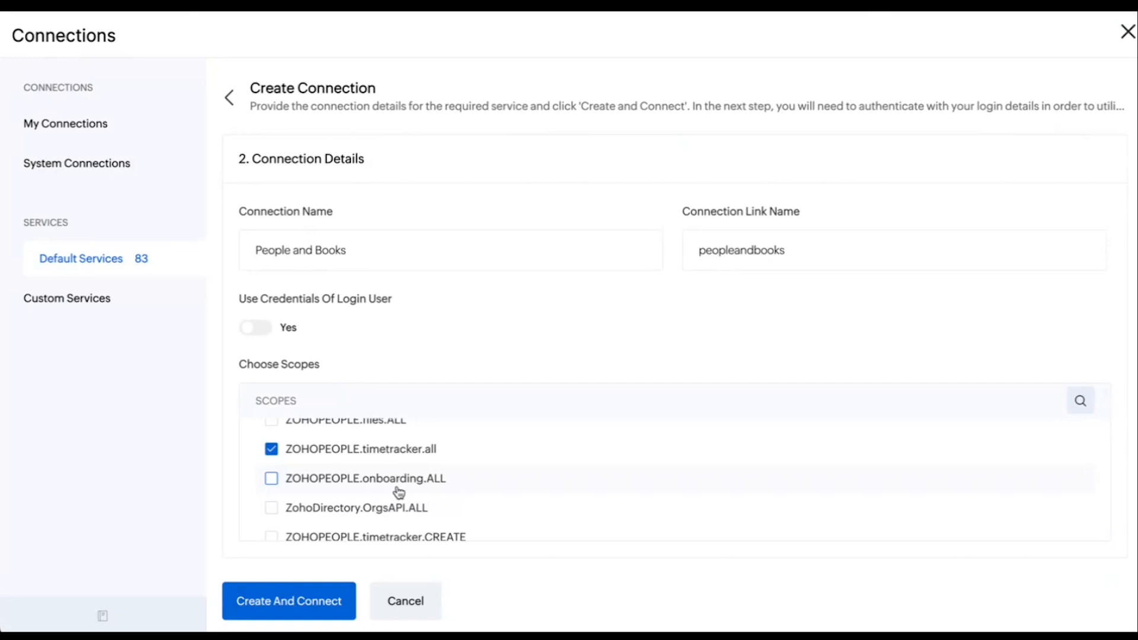
{"action": "left_click", "coordinate": [279, 607]}
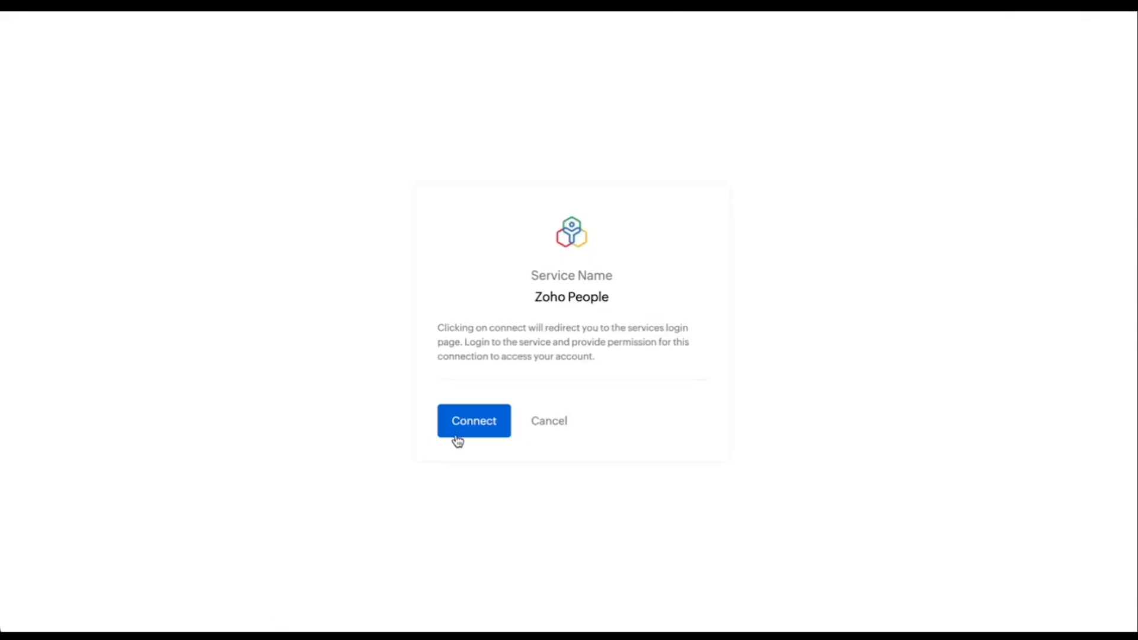
Connect to Zoho People and accept Zoho Flow's access to the time tracker module
{"action": "left_click", "coordinate": [476, 425]}
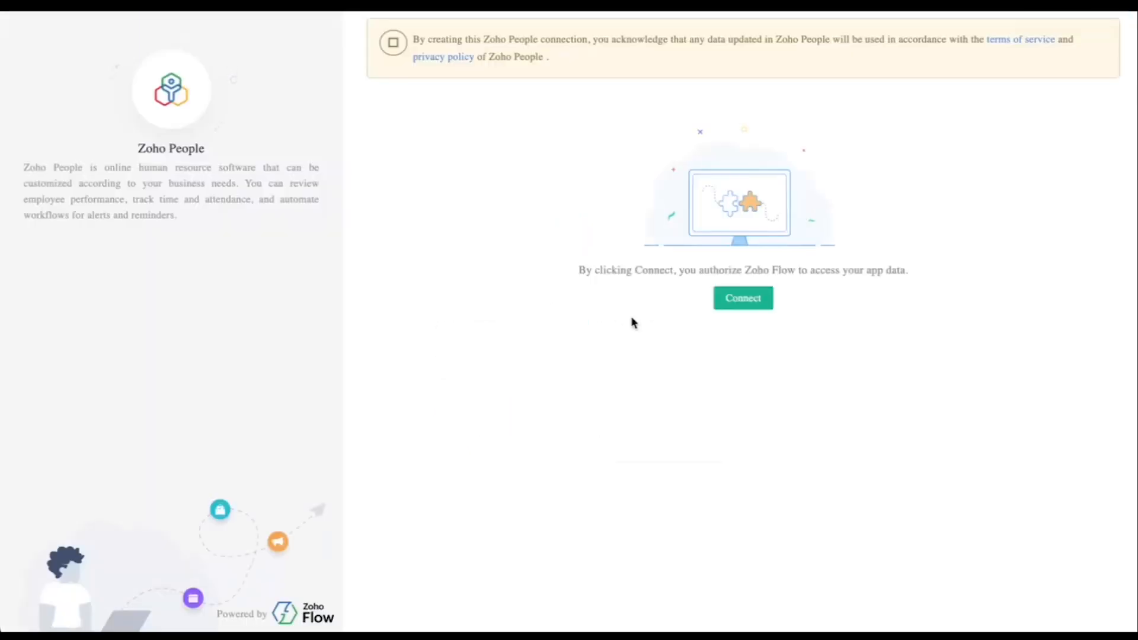
{"action": "left_click", "coordinate": [744, 300]}
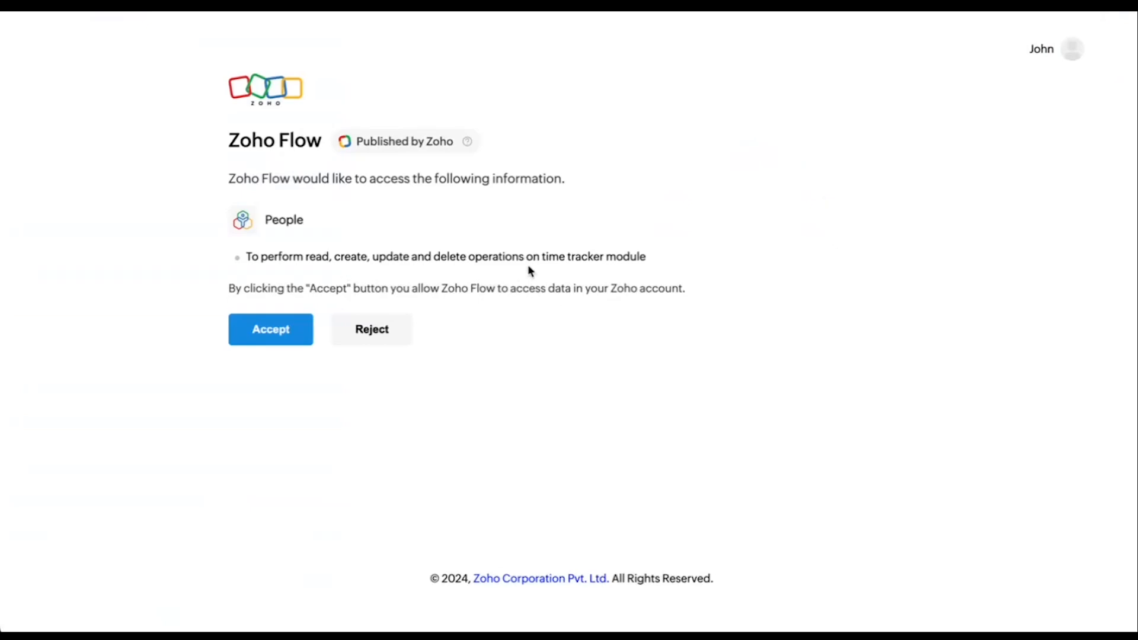
{"action": "left_click_drag", "start_coordinate": [542, 258], "coordinate": [605, 254]}
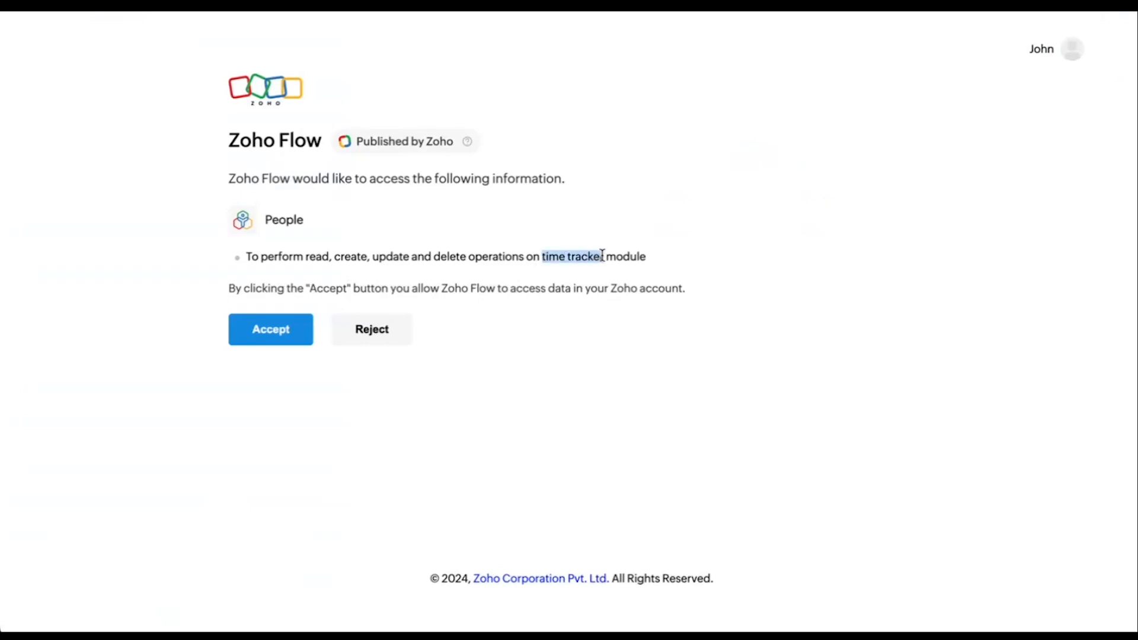
{"action": "left_click", "coordinate": [350, 274]}
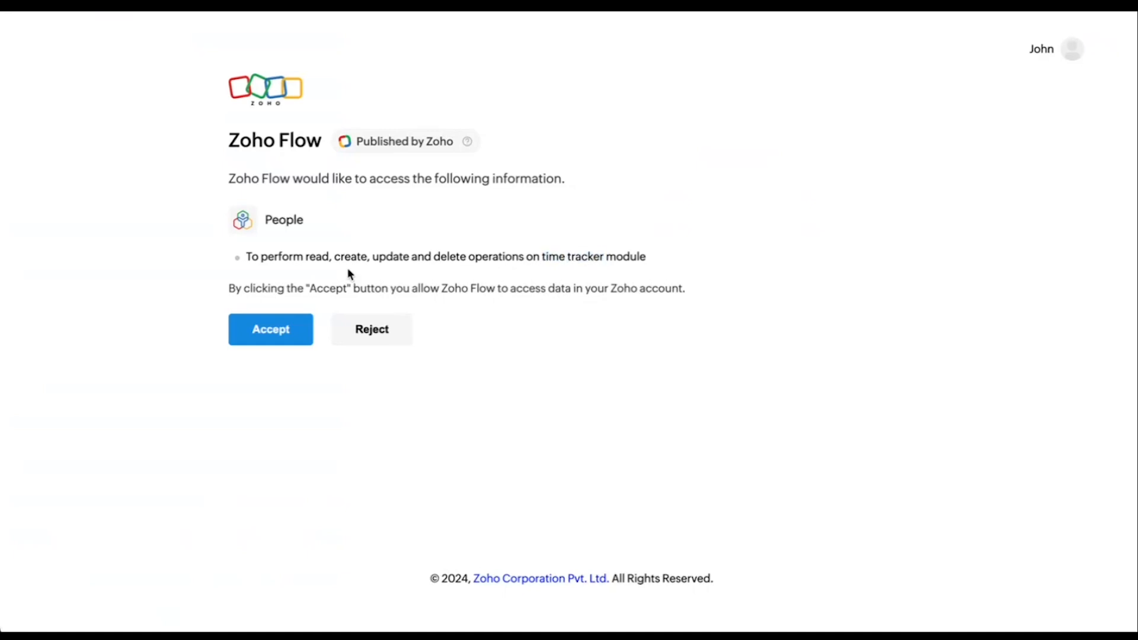
{"action": "left_click", "coordinate": [268, 337]}
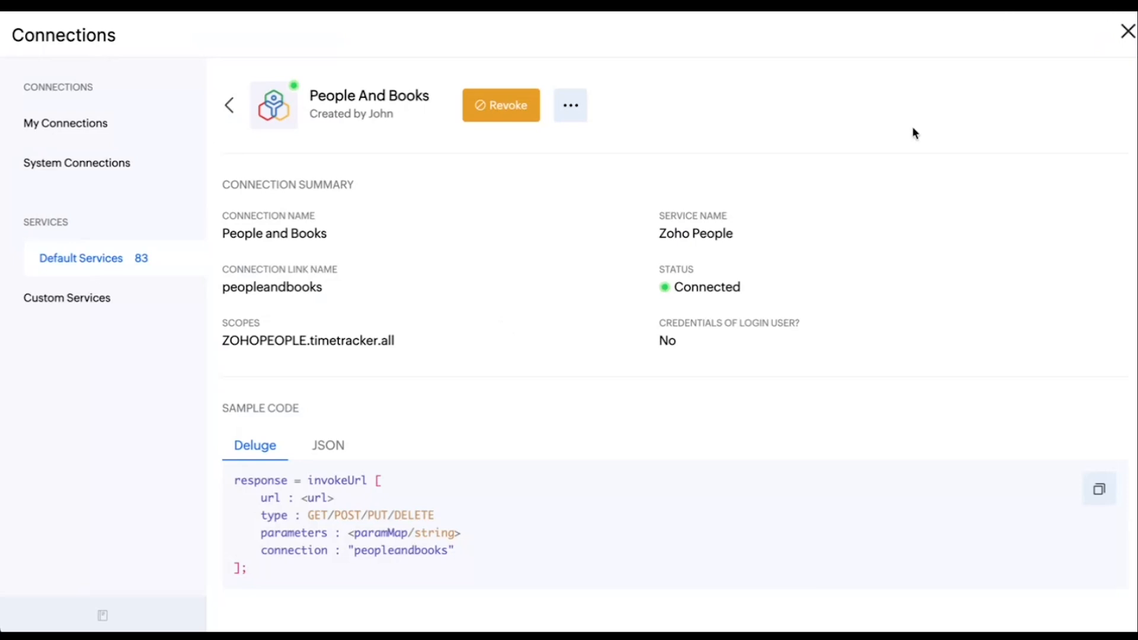
Go back to the default services, search for "books" and start creating a connection for Zoho Books
{"action": "left_click", "coordinate": [231, 107]}
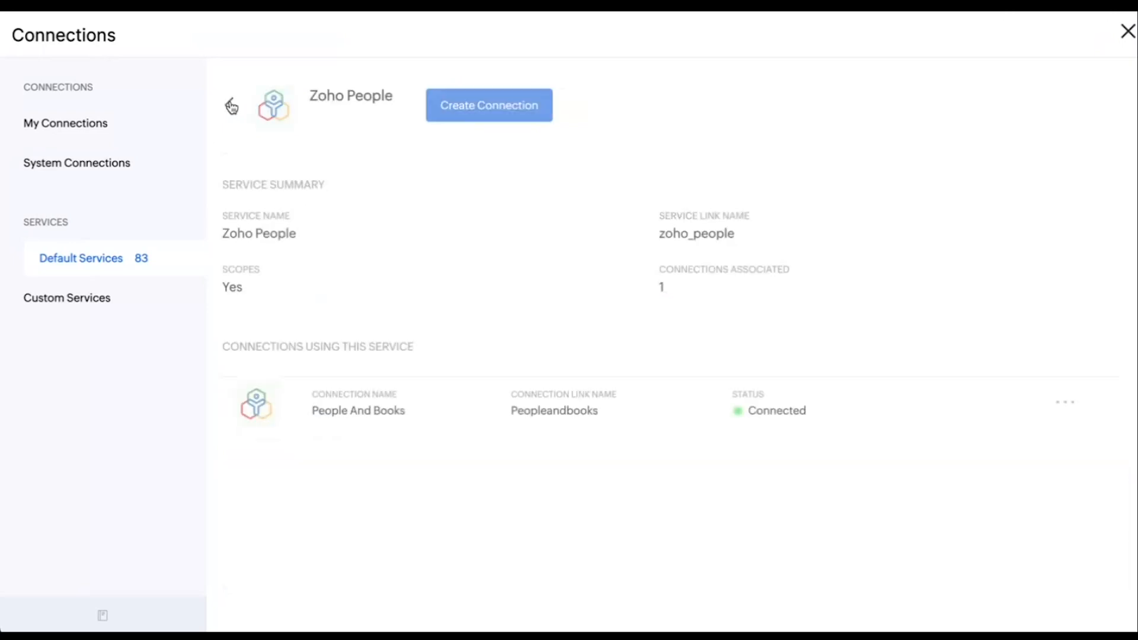
{"action": "left_click", "coordinate": [85, 265]}
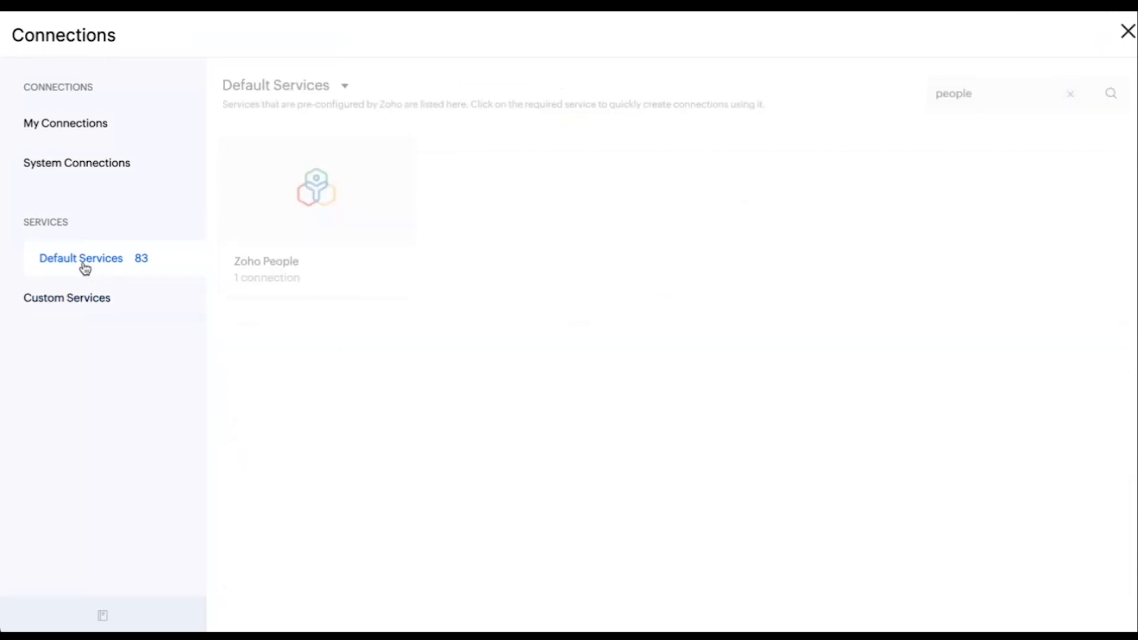
{"action": "left_click", "coordinate": [1073, 98]}
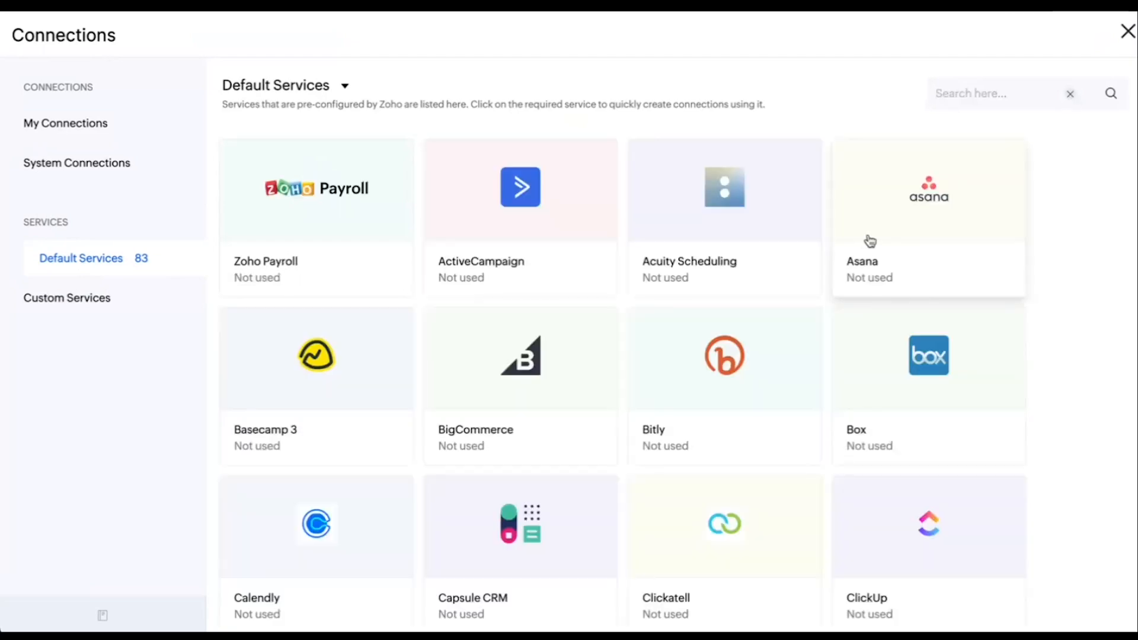
{"action": "type", "text": "boo"}
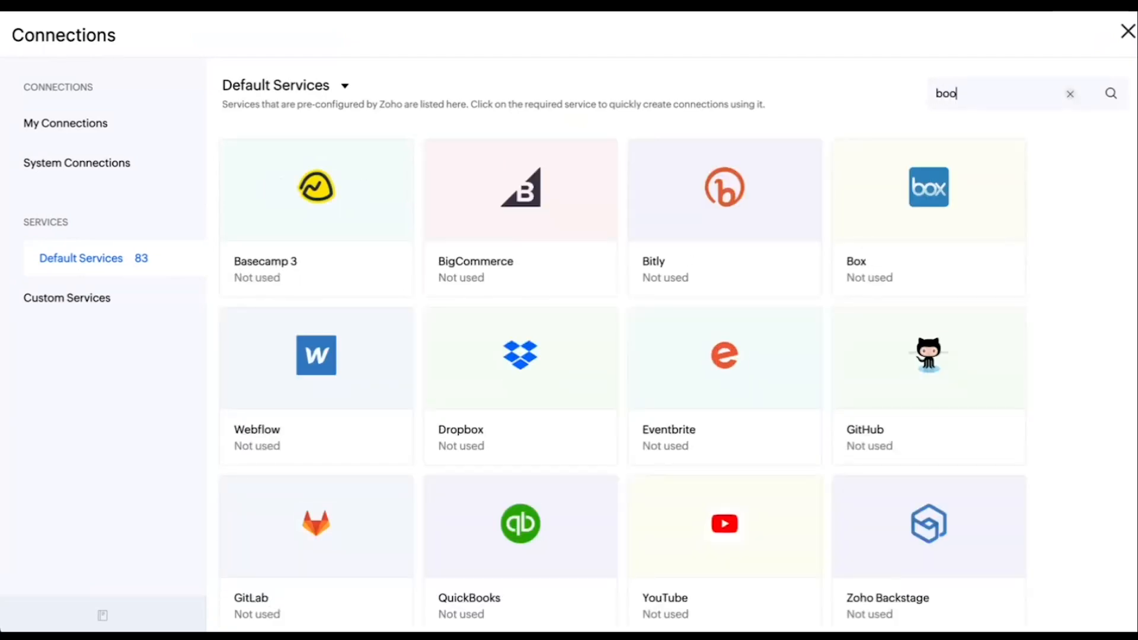
{"action": "type", "text": "ks"}
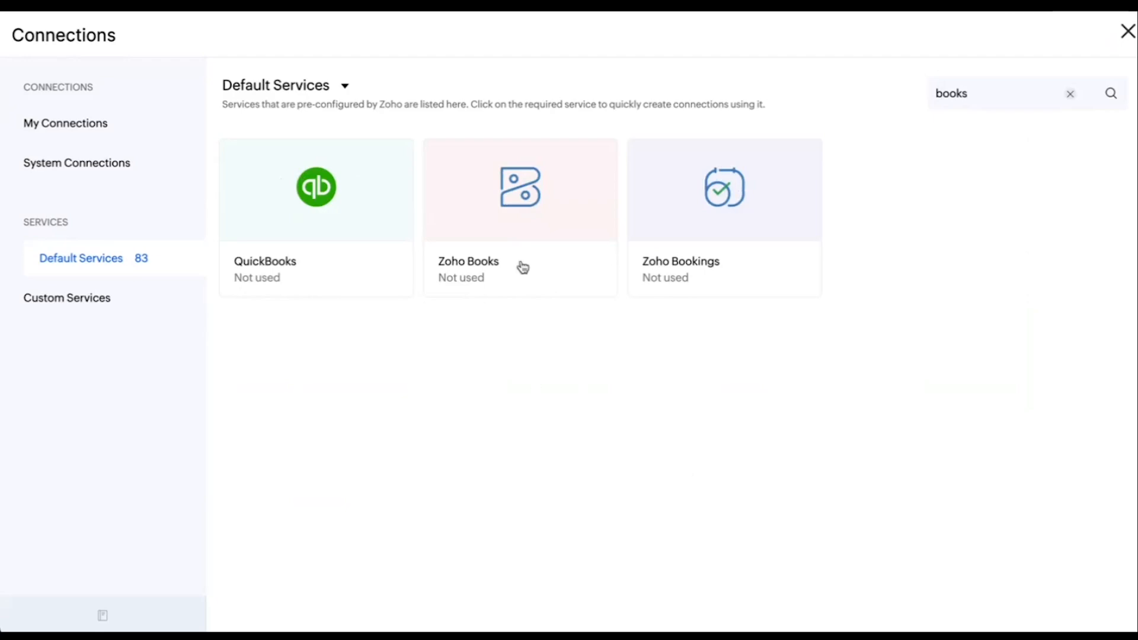
{"action": "left_click", "coordinate": [525, 221]}
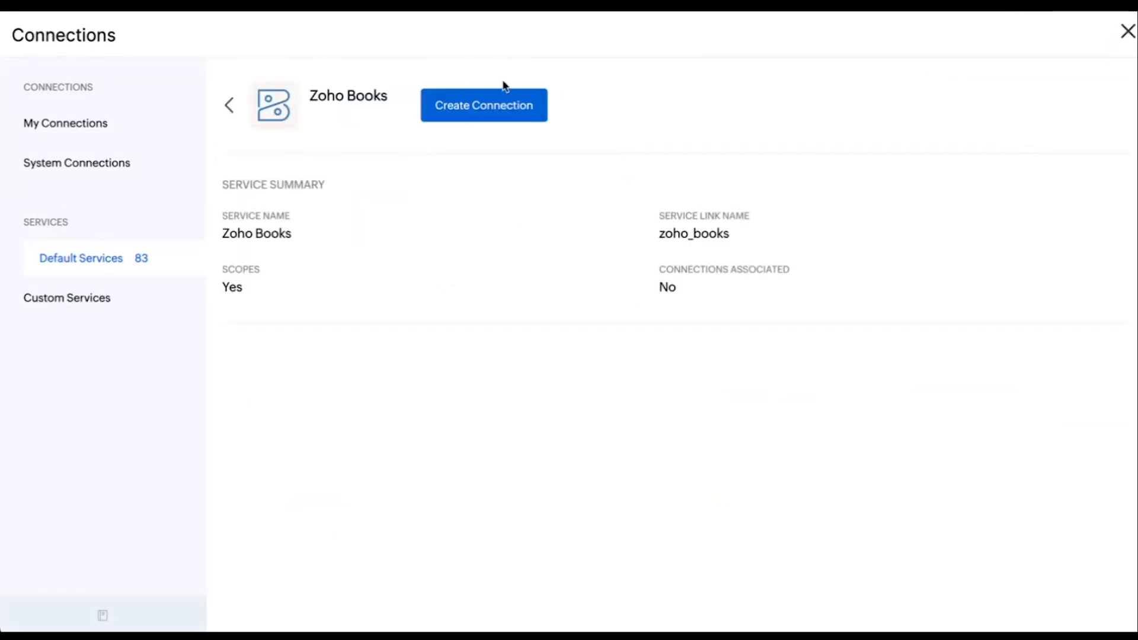
{"action": "left_click", "coordinate": [478, 110]}
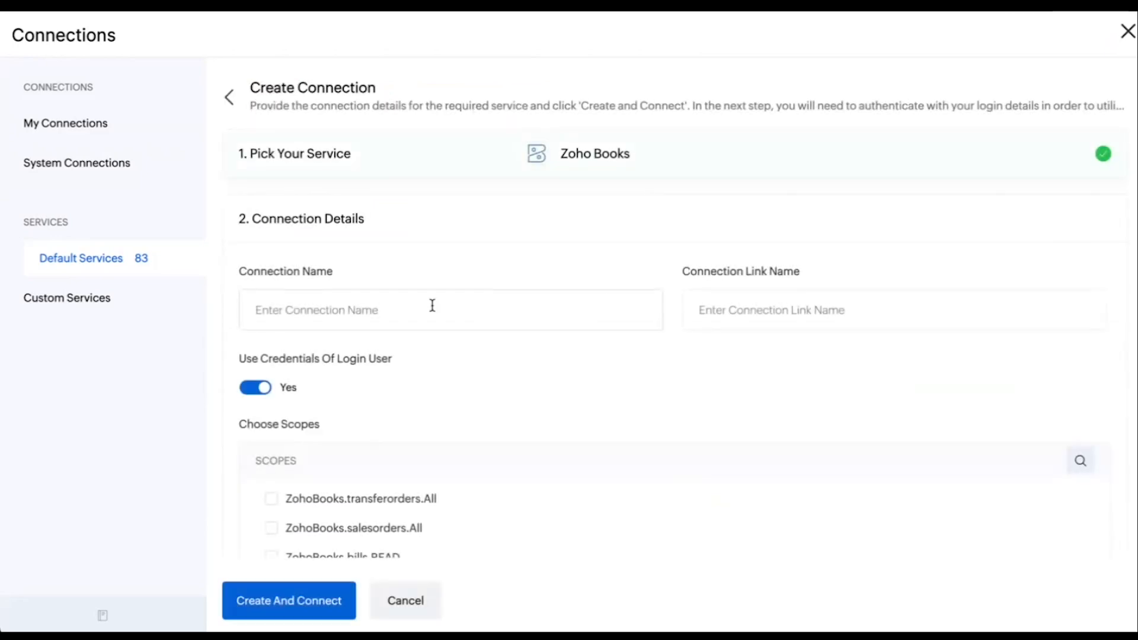
Name the Zoho Books connection "Connect books" with the link name connectbooks
{"action": "scroll", "coordinate": [432, 305], "scroll_direction": "down", "scroll_amount": 1}
{"action": "left_click", "coordinate": [322, 289]}
{"action": "type", "text": "connectbooks"}
{"action": "key", "text": "Left"}
{"action": "key", "text": "Left"}
{"action": "key", "text": "Left"}
{"action": "key", "text": "Left"}
{"action": "key", "text": "Left"}
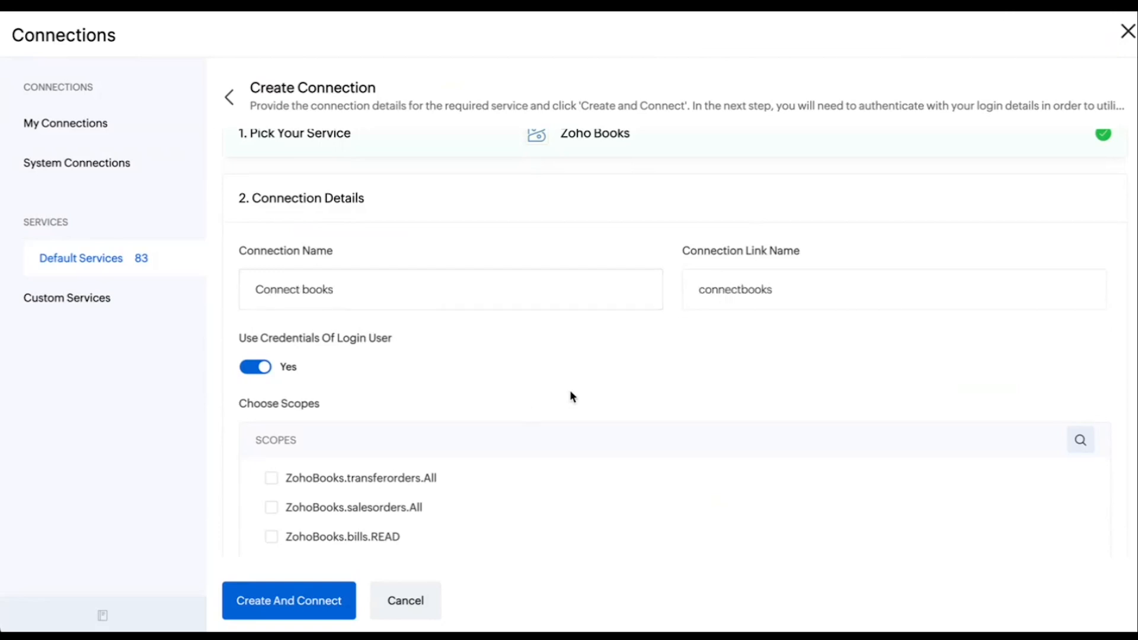
{"action": "scroll", "coordinate": [570, 392], "scroll_direction": "down", "scroll_amount": 1}
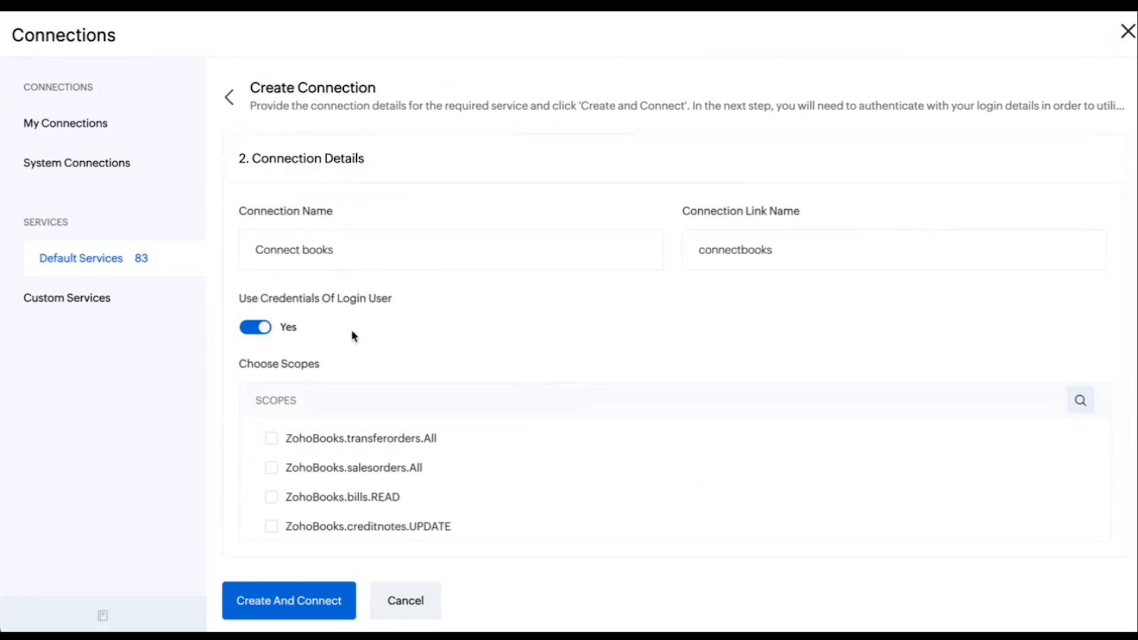
Turn off the use of login user credentials and choose the ZohoBooks.projects.All scope by searching for "projects"
{"action": "left_click", "coordinate": [243, 333]}
{"action": "left_click", "coordinate": [1083, 402]}
{"action": "type", "text": "projects"}
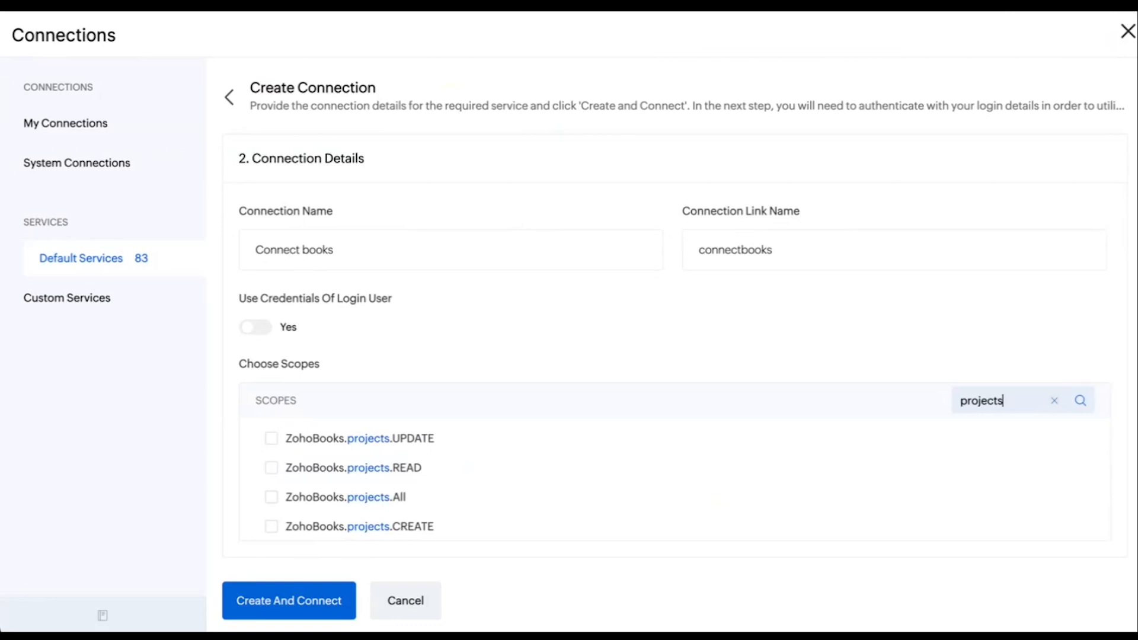
{"action": "scroll", "coordinate": [694, 511], "scroll_direction": "down", "scroll_amount": 1}
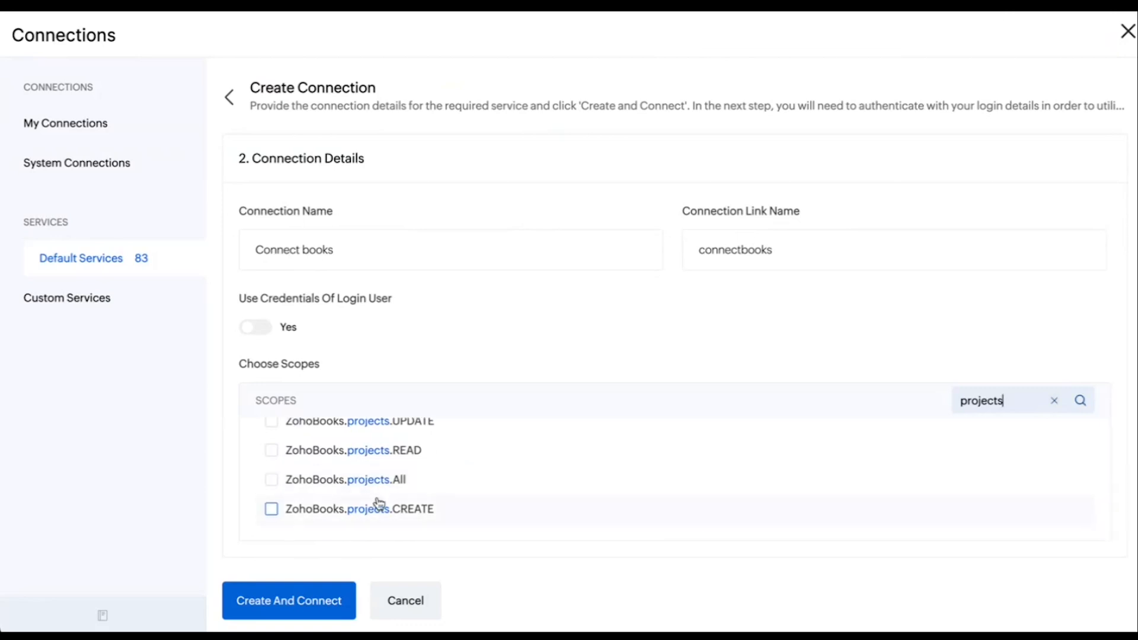
{"action": "left_click", "coordinate": [272, 481]}
Clear the scope search, search for "con" and choose the ZohoBooks.contacts.All scope as well
{"action": "left_click", "coordinate": [1053, 402]}
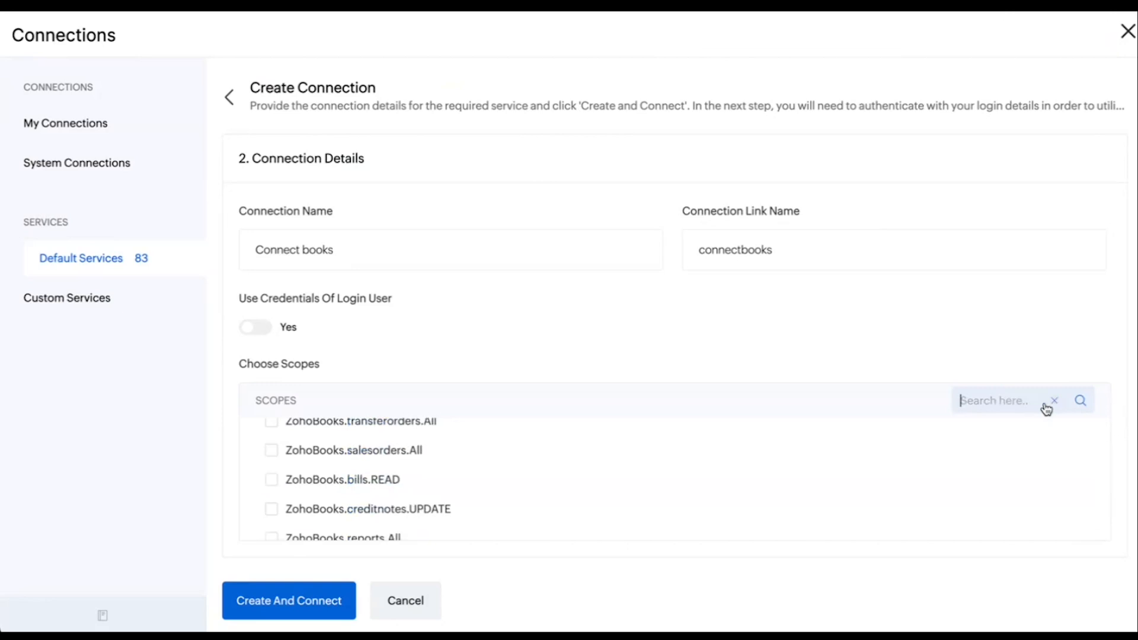
{"action": "scroll", "coordinate": [542, 458], "scroll_direction": "up", "scroll_amount": 1}
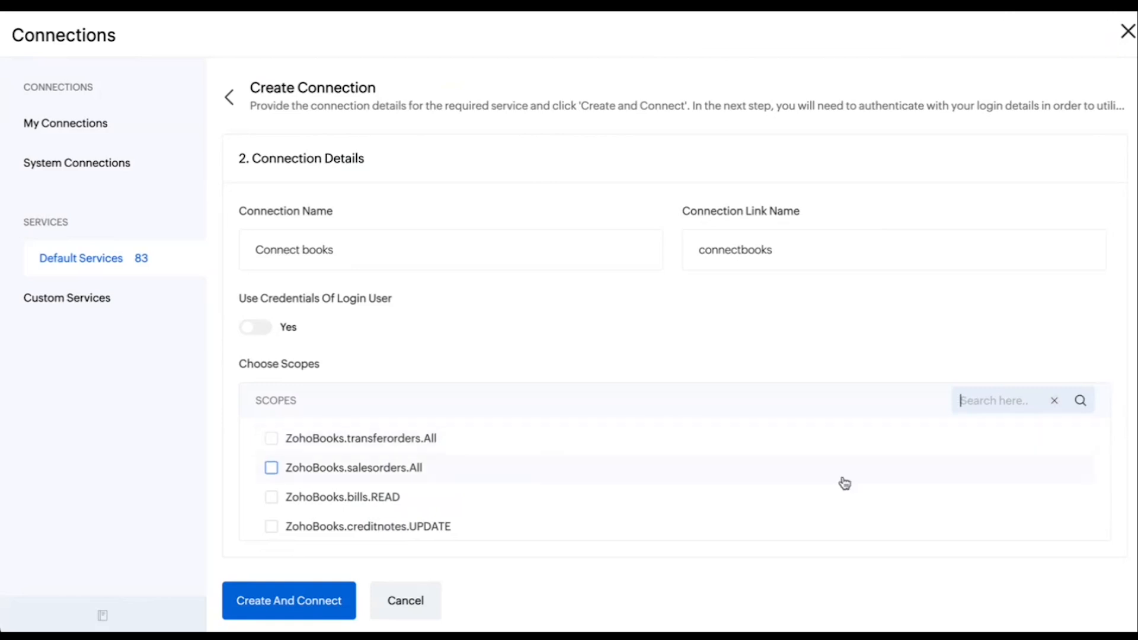
{"action": "type", "text": "cob"}
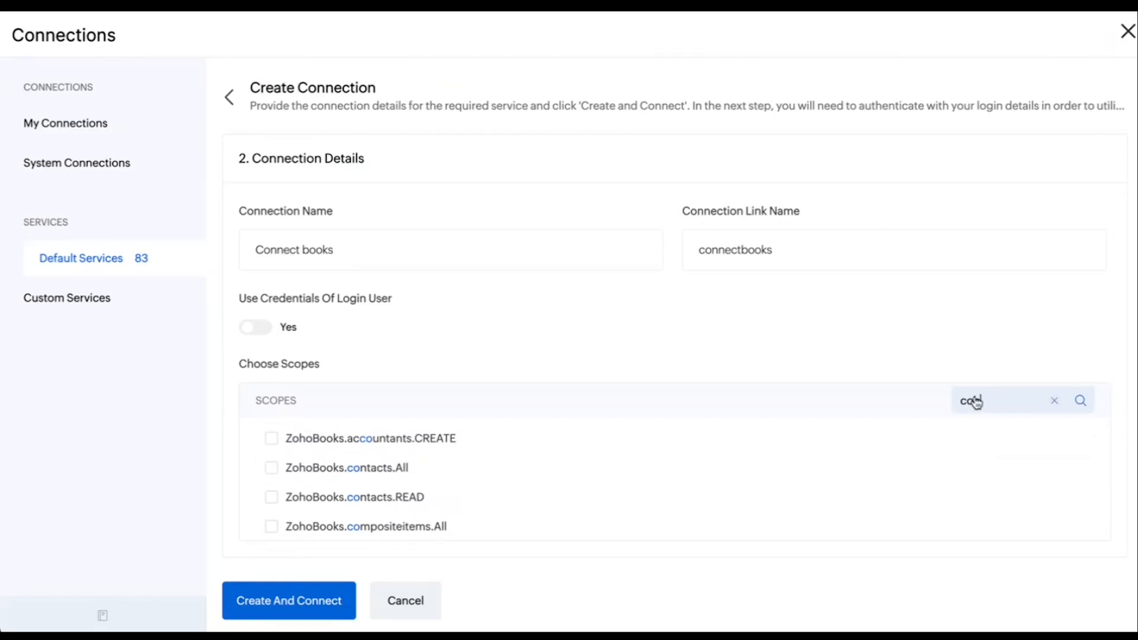
{"action": "key", "text": "BackSpace"}
{"action": "type", "text": "n"}
{"action": "scroll", "coordinate": [463, 492], "scroll_direction": "down", "scroll_amount": 1}
{"action": "scroll", "coordinate": [456, 483], "scroll_direction": "up", "scroll_amount": 1}
{"action": "left_click", "coordinate": [395, 443]}
Review the chosen scopes in the full list and create the Zoho Books connection
{"action": "left_click", "coordinate": [1054, 401]}
{"action": "scroll", "coordinate": [595, 501], "scroll_direction": "down", "scroll_amount": 10}
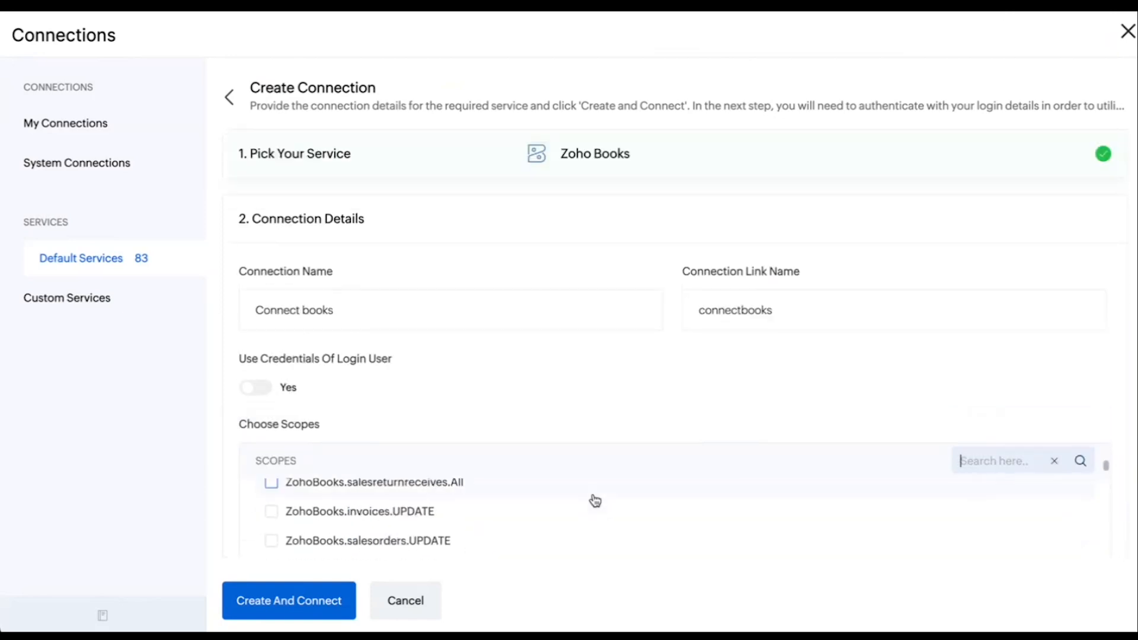
{"action": "scroll", "coordinate": [595, 501], "scroll_direction": "down", "scroll_amount": 8}
{"action": "scroll", "coordinate": [596, 500], "scroll_direction": "down", "scroll_amount": 8}
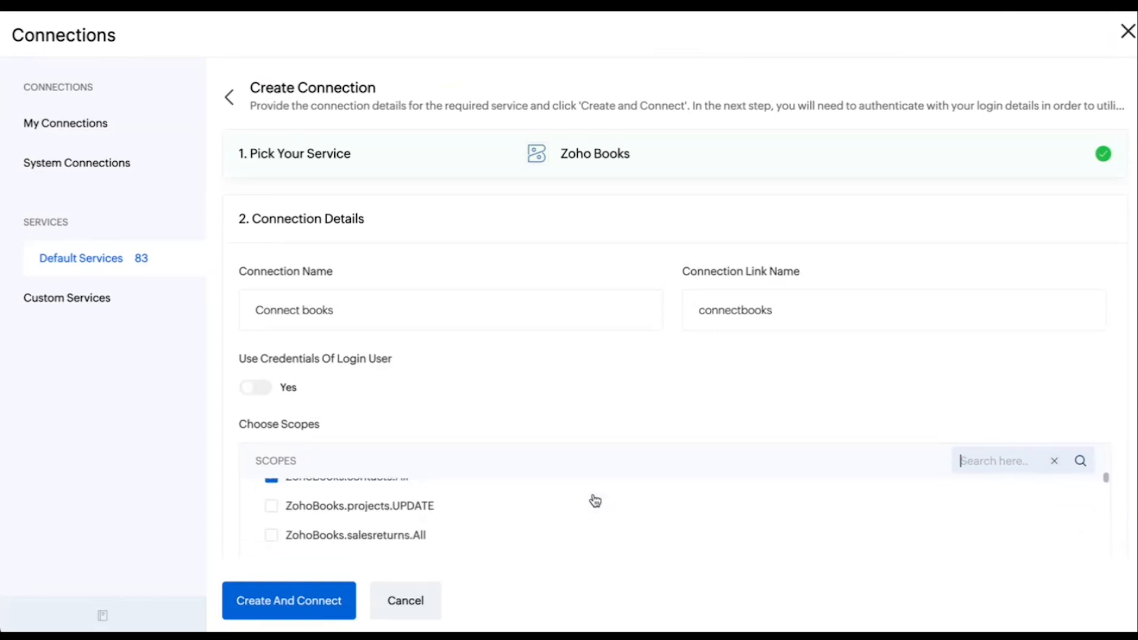
{"action": "scroll", "coordinate": [595, 501], "scroll_direction": "down", "scroll_amount": 8}
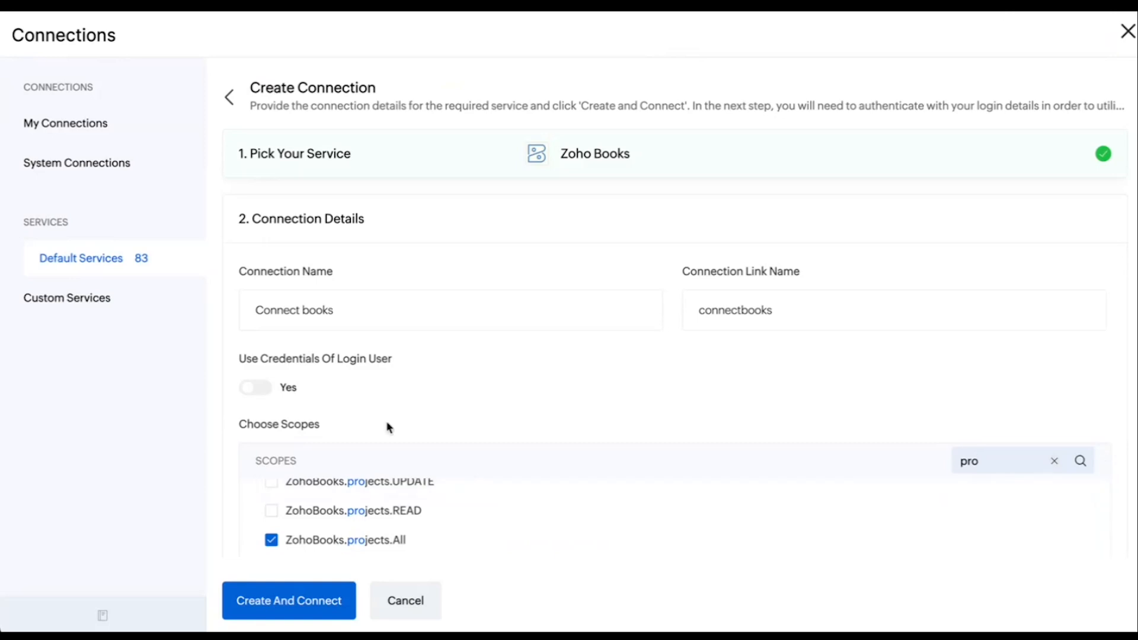
{"action": "left_click", "coordinate": [285, 602]}
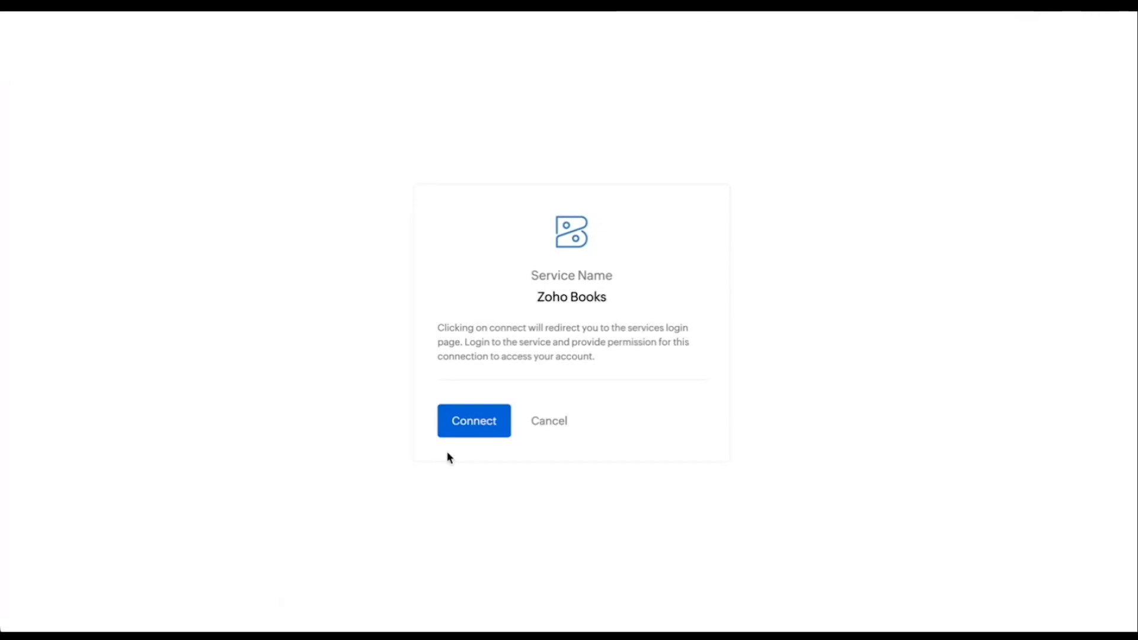
Connect to Zoho Books and accept Zoho Flow's access to projects and contacts
{"action": "left_click", "coordinate": [488, 431]}
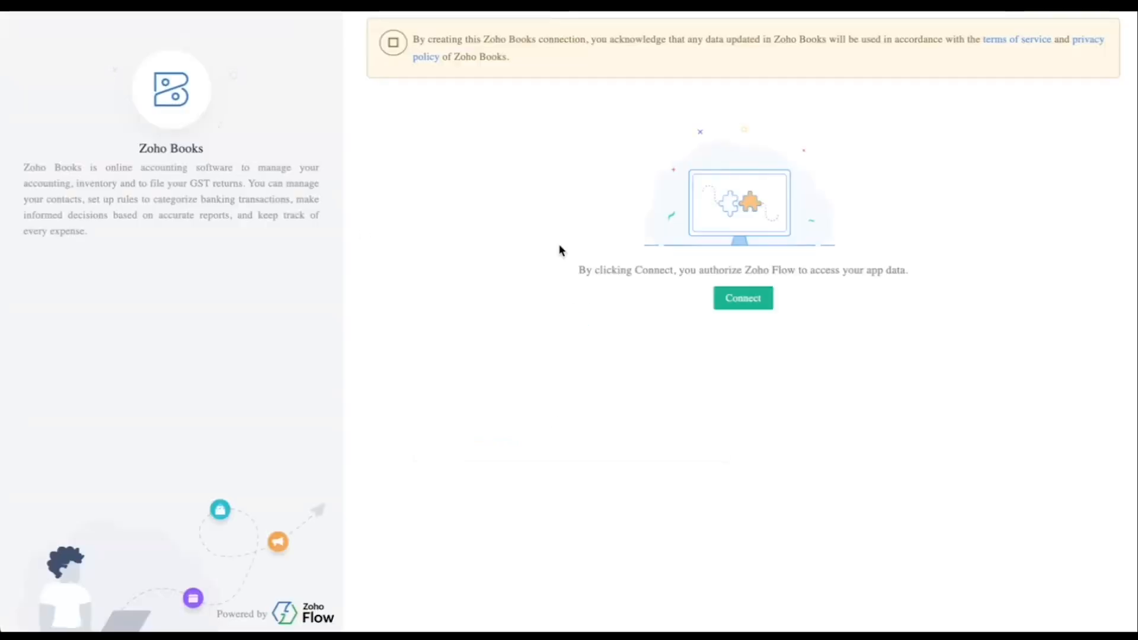
{"action": "left_click", "coordinate": [740, 304]}
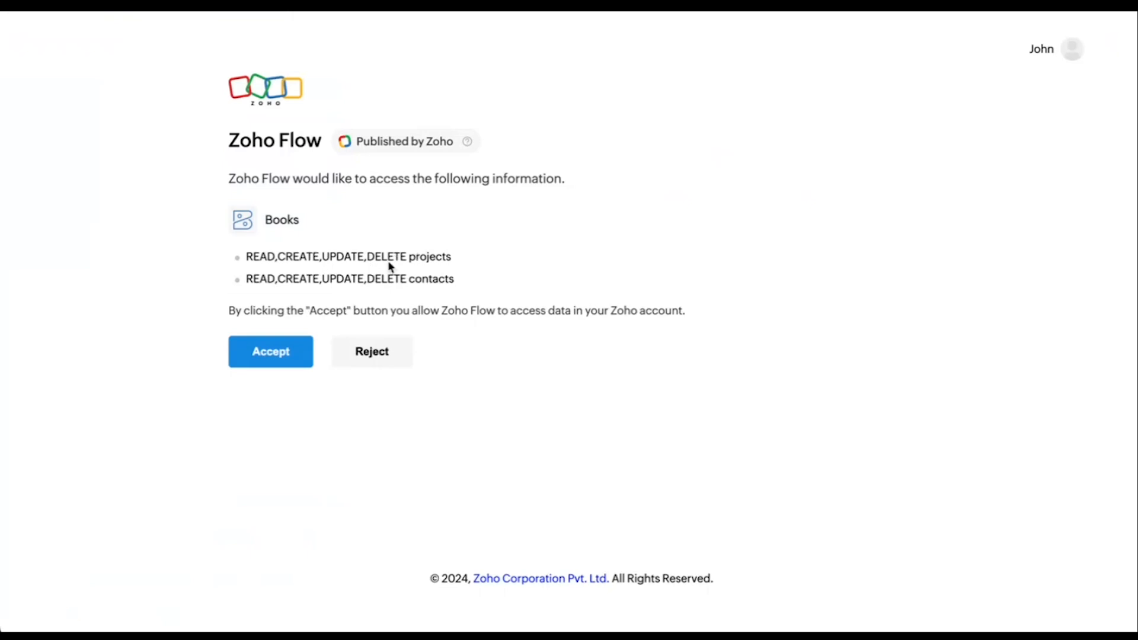
{"action": "left_click", "coordinate": [270, 352]}
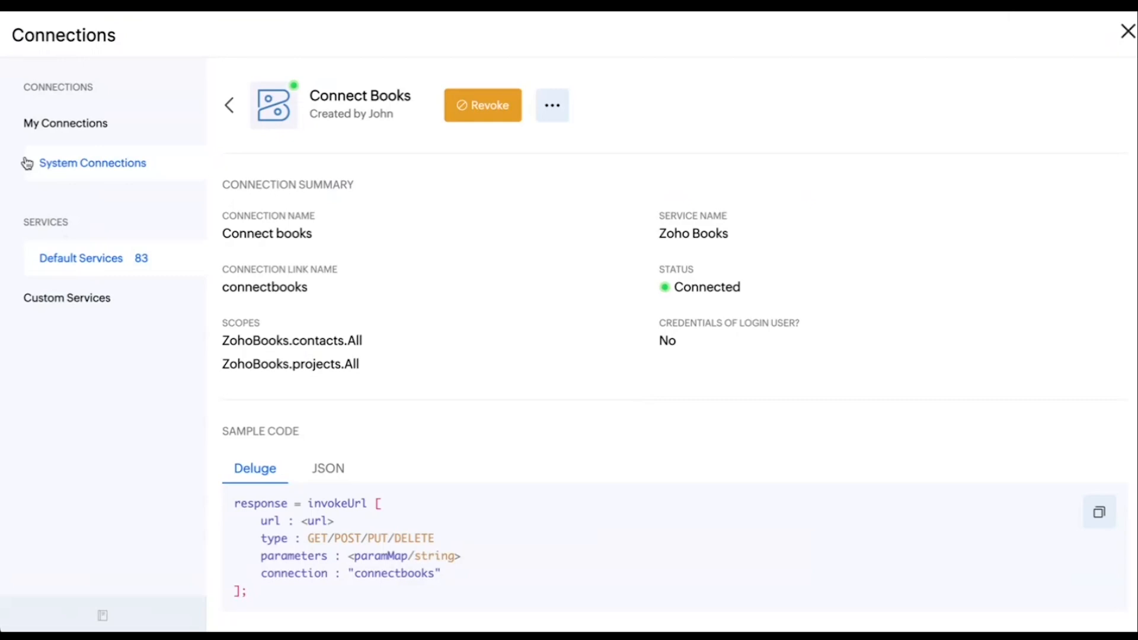
Check the list of own connections, close it and open the custom buttons of the Projects module in the preferences
{"action": "left_click", "coordinate": [71, 129]}
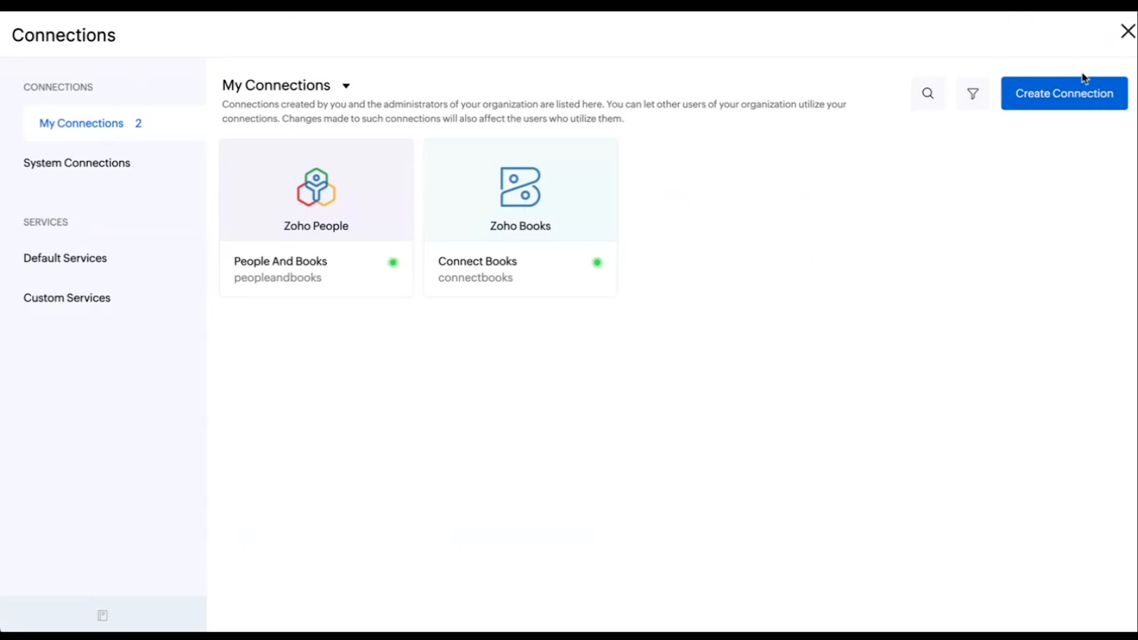
{"action": "left_click", "coordinate": [1126, 32]}
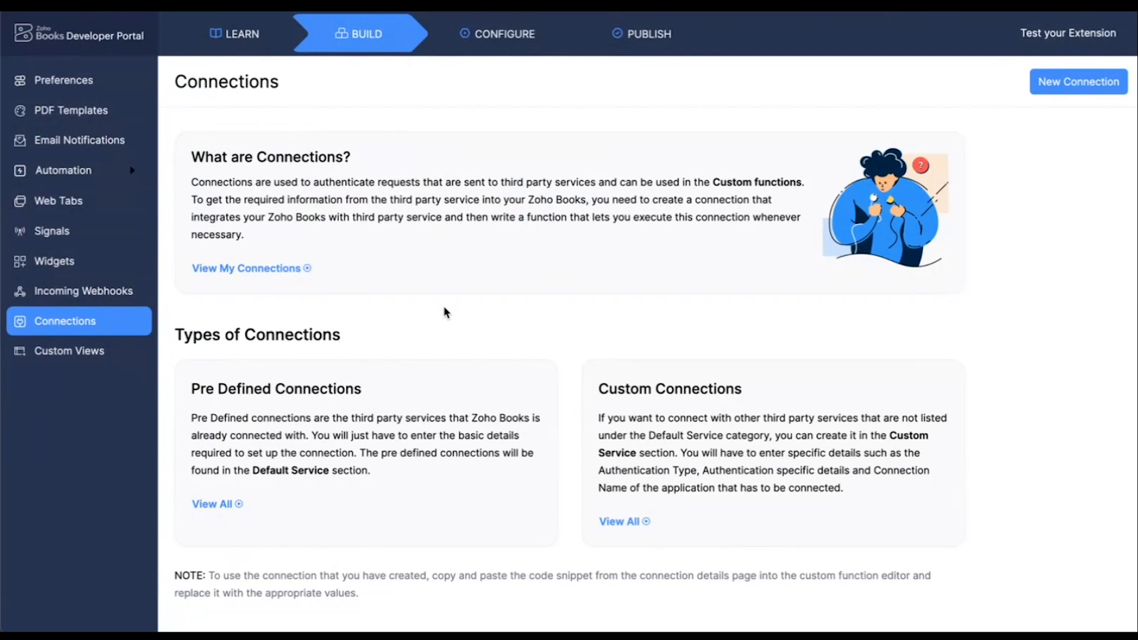
{"action": "left_click", "coordinate": [59, 94]}
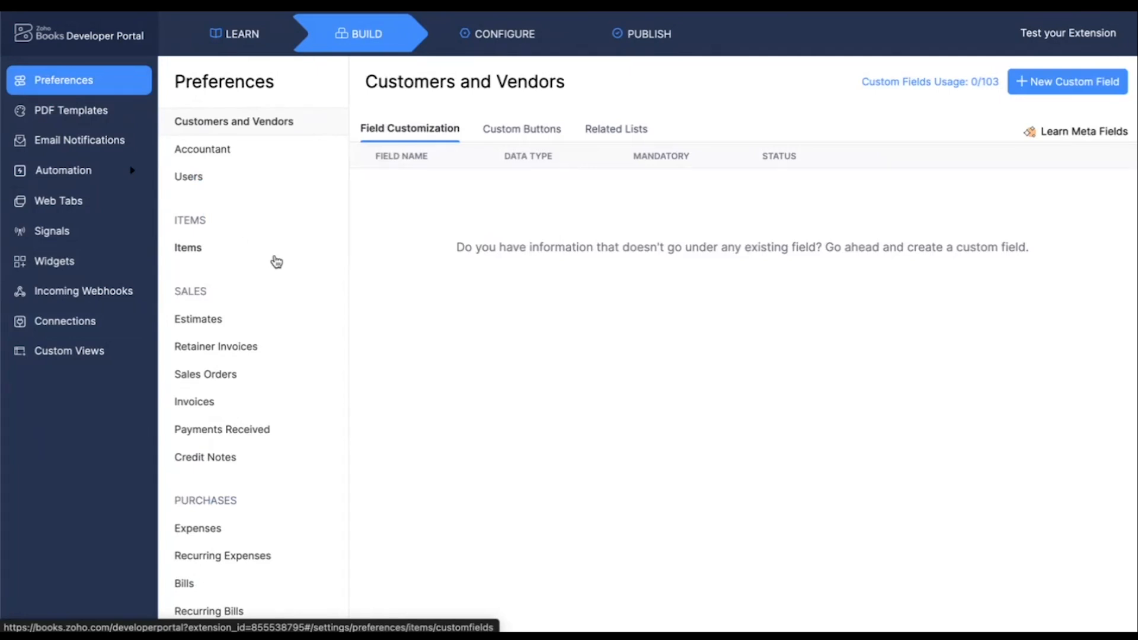
{"action": "scroll", "coordinate": [277, 261], "scroll_direction": "down", "scroll_amount": 6}
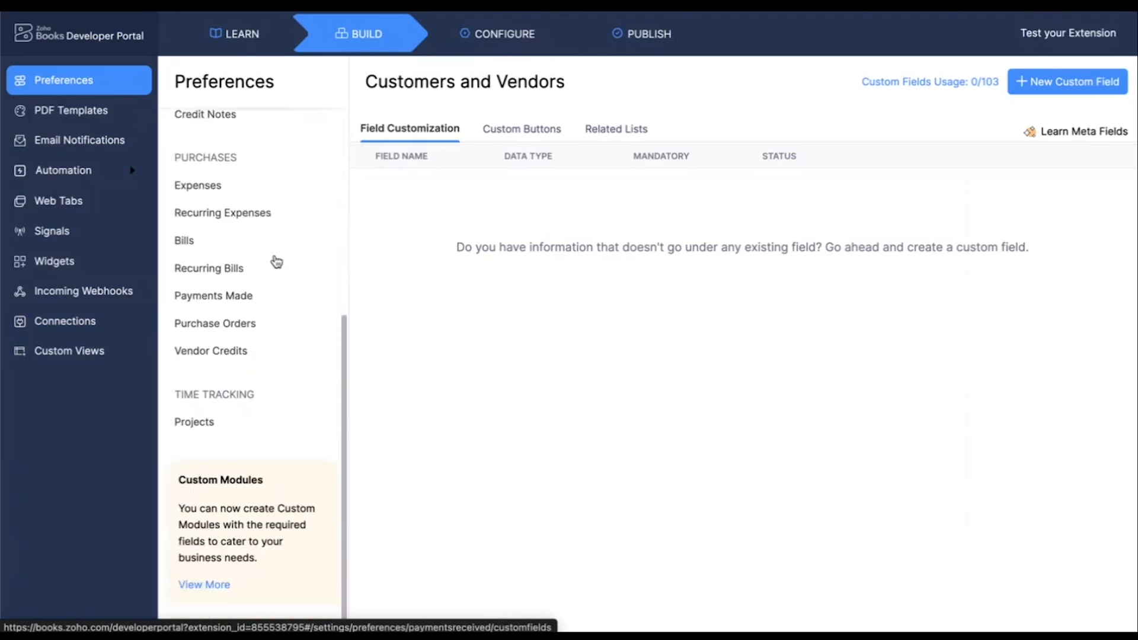
{"action": "scroll", "coordinate": [276, 261], "scroll_direction": "down", "scroll_amount": 1}
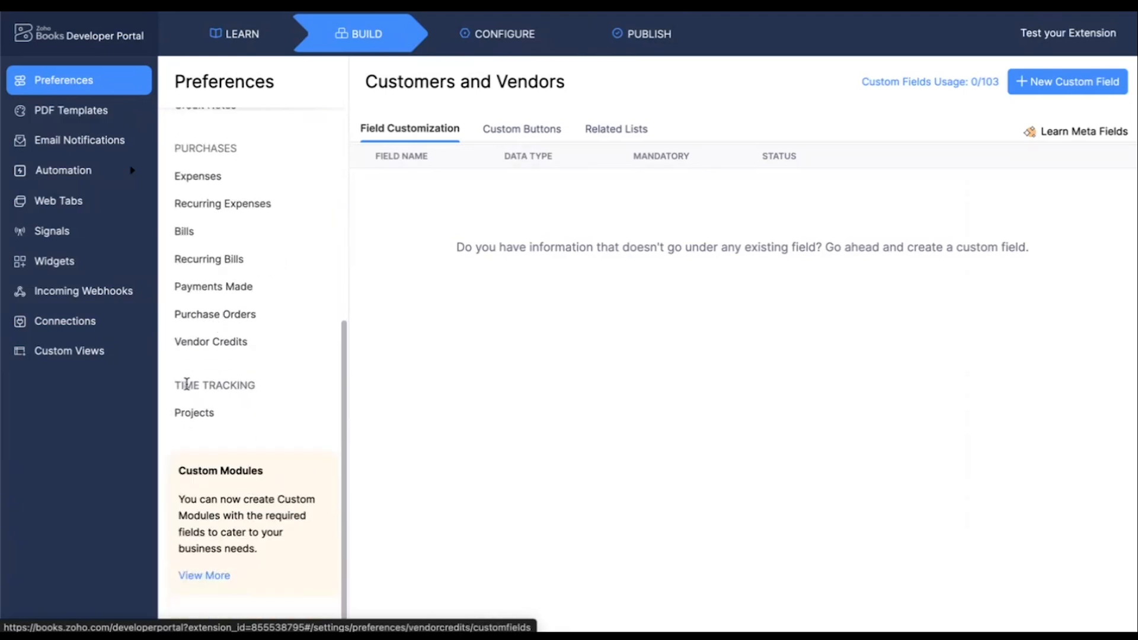
{"action": "left_click", "coordinate": [192, 415]}
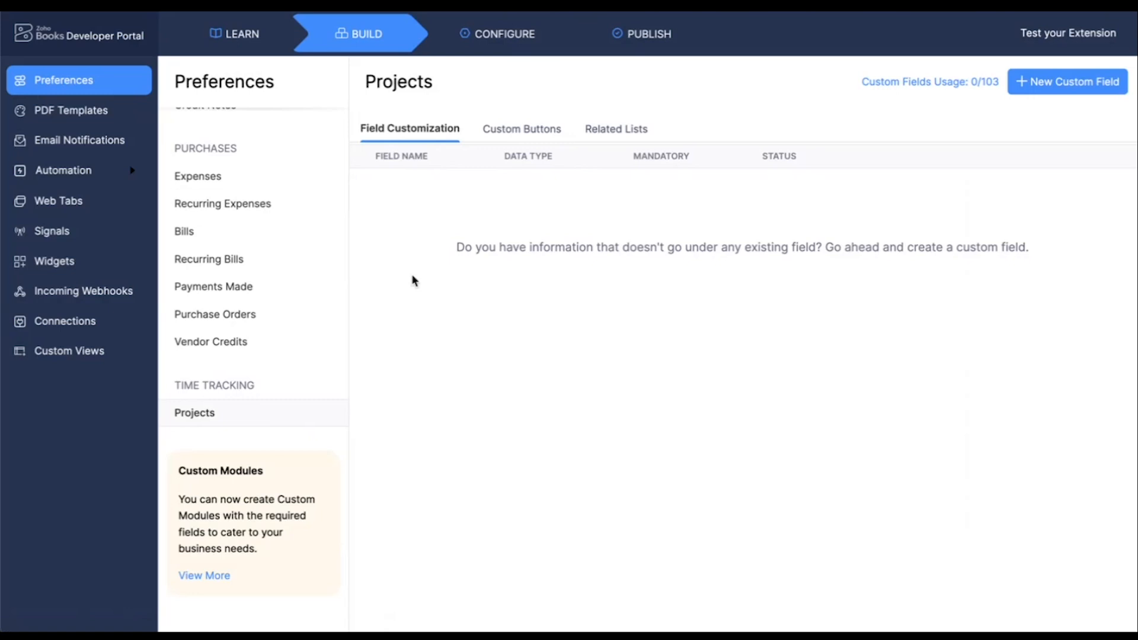
{"action": "left_click", "coordinate": [517, 137]}
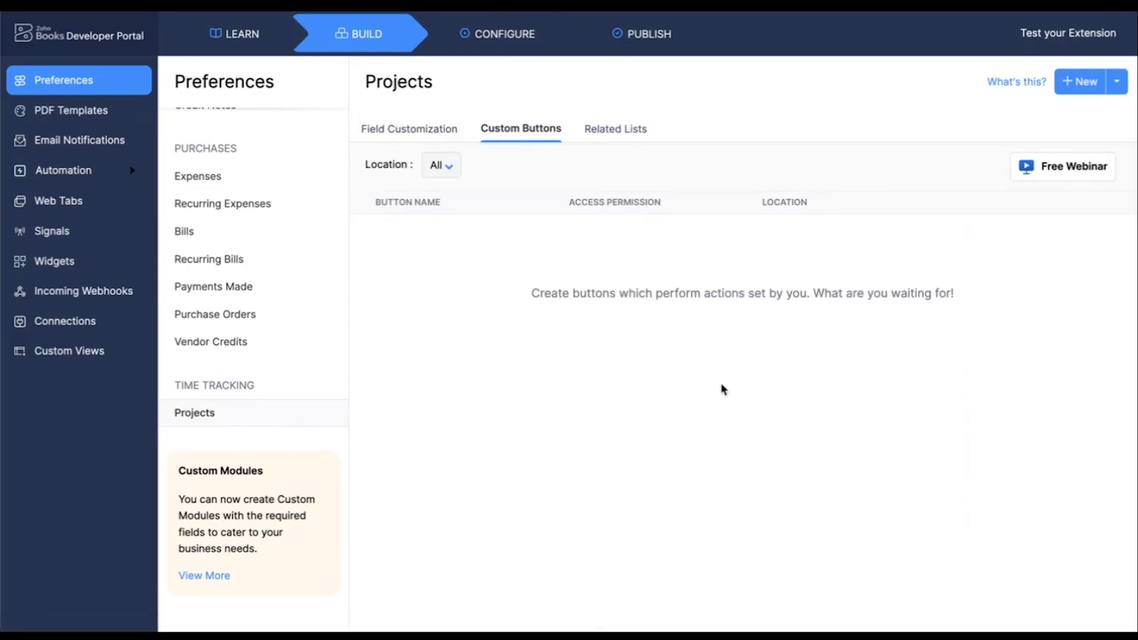
Start a new custom button for Projects, name it "Get Projects" and make it visible to everyone
{"action": "left_click", "coordinate": [1079, 86]}
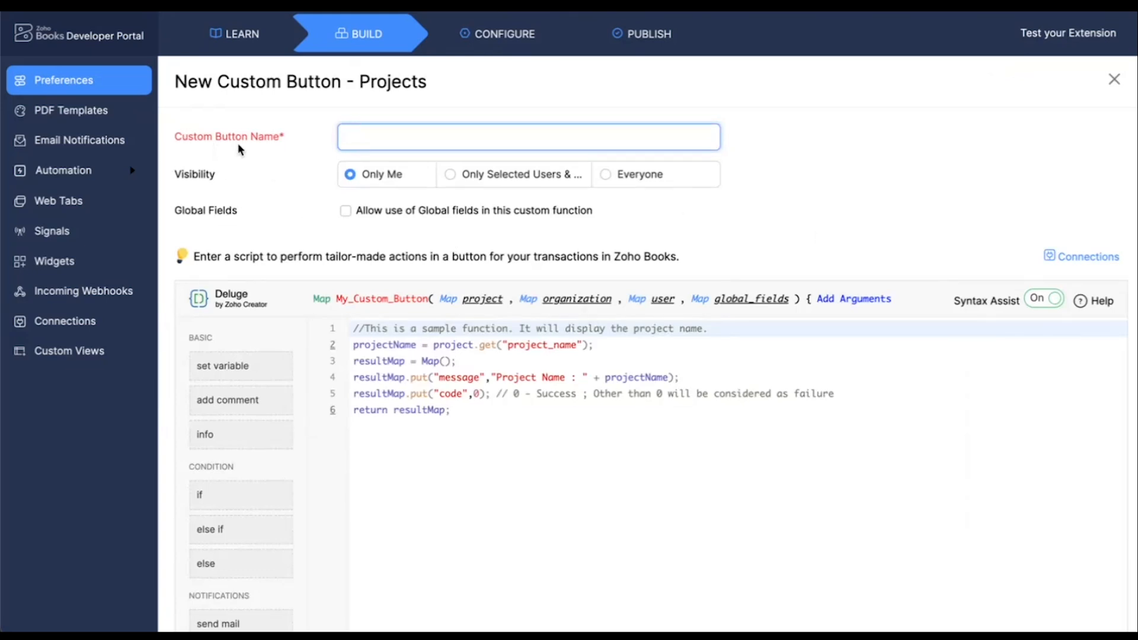
{"action": "type", "text": "Get"}
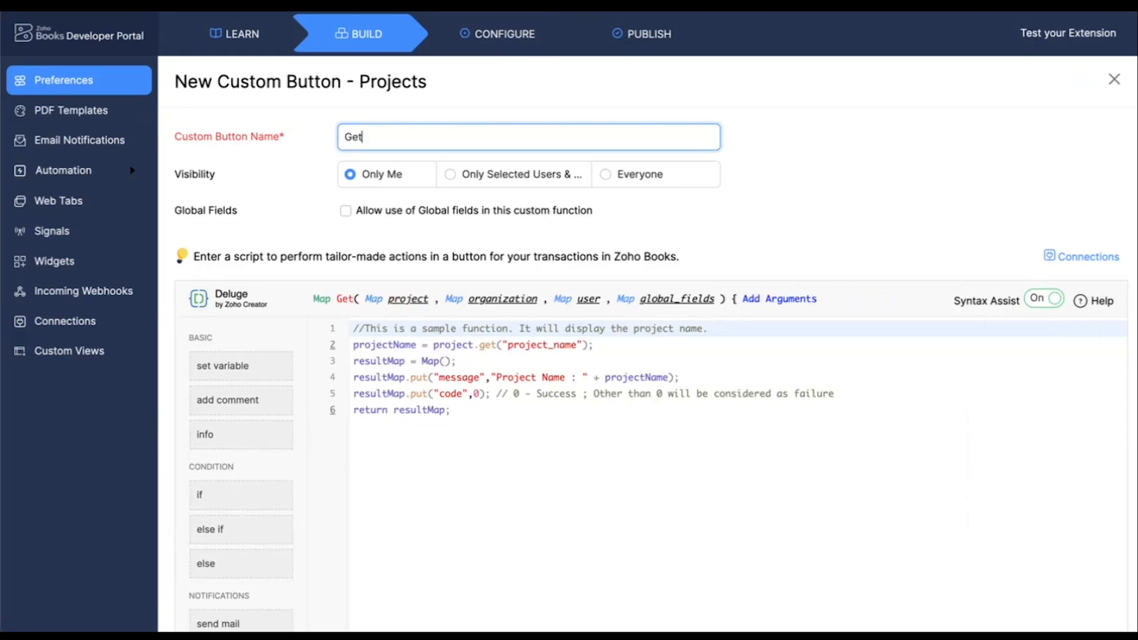
{"action": "type", "text": " Pre"}
{"action": "type", "text": "jects"}
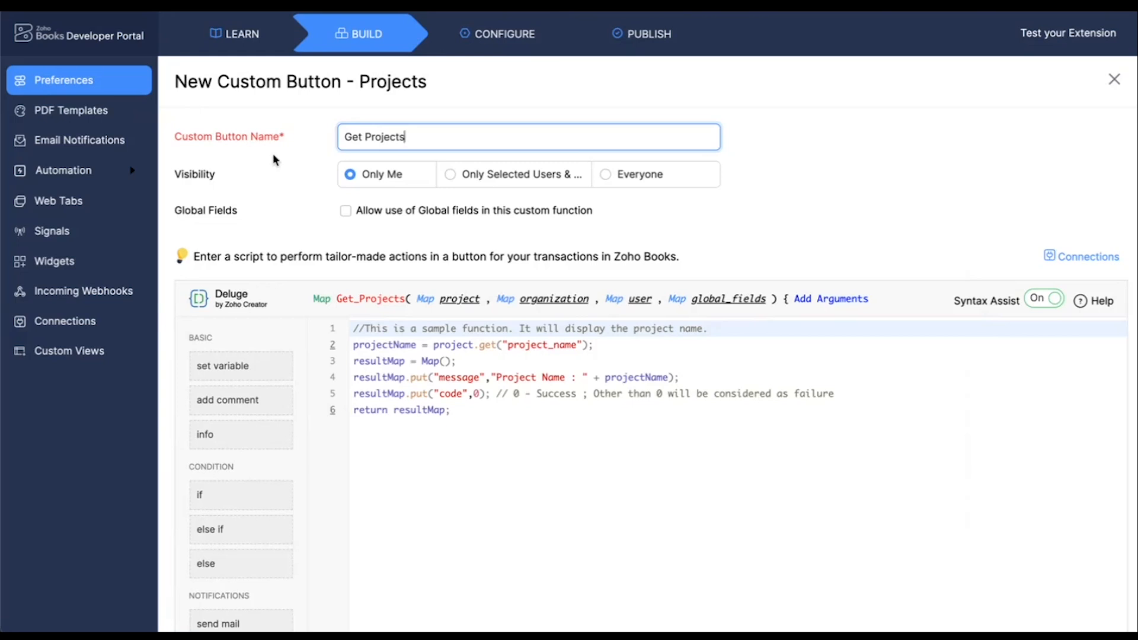
{"action": "left_click", "coordinate": [604, 178]}
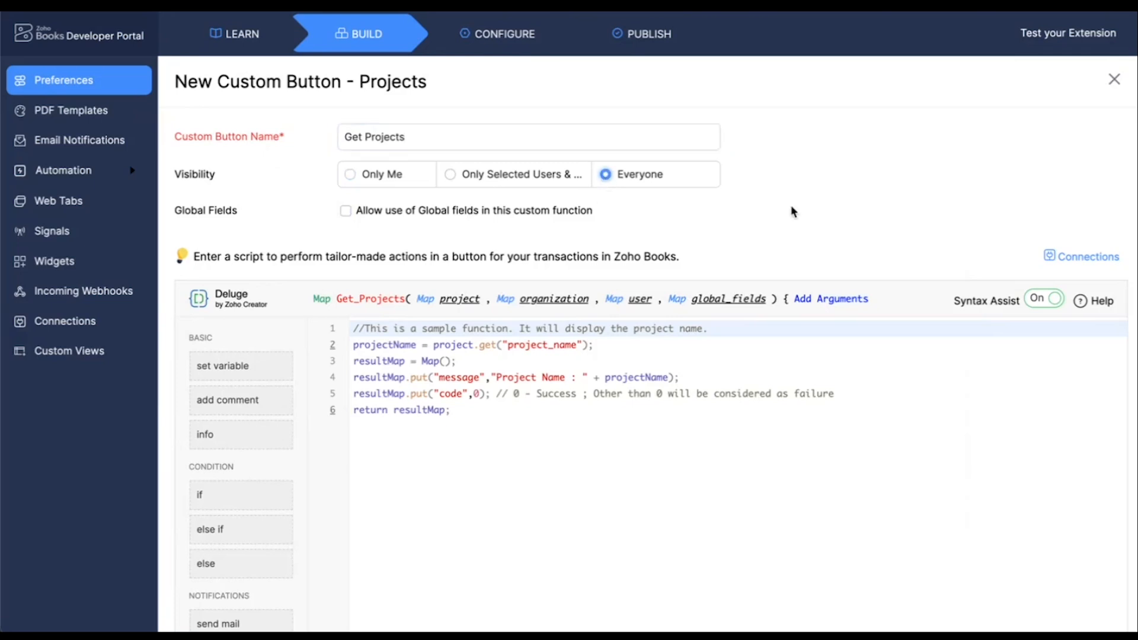
Examine the Deluge function's arguments in the script editor, including the data held in the organization and user maps
{"action": "scroll", "coordinate": [829, 188], "scroll_direction": "down", "scroll_amount": 2}
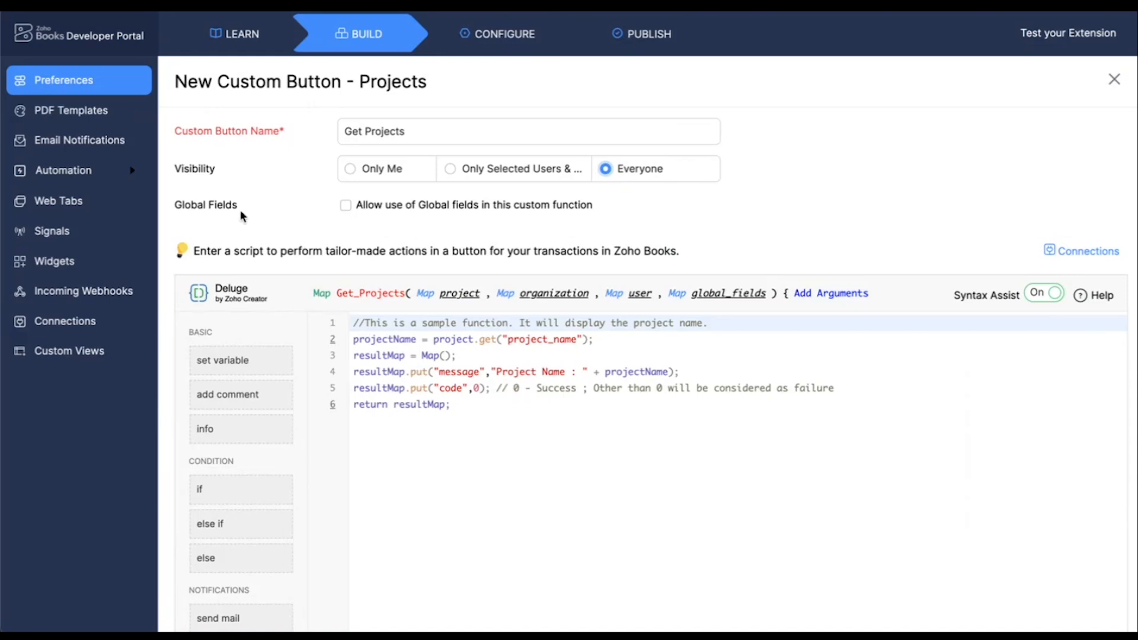
{"action": "scroll", "coordinate": [595, 226], "scroll_direction": "down", "scroll_amount": 1}
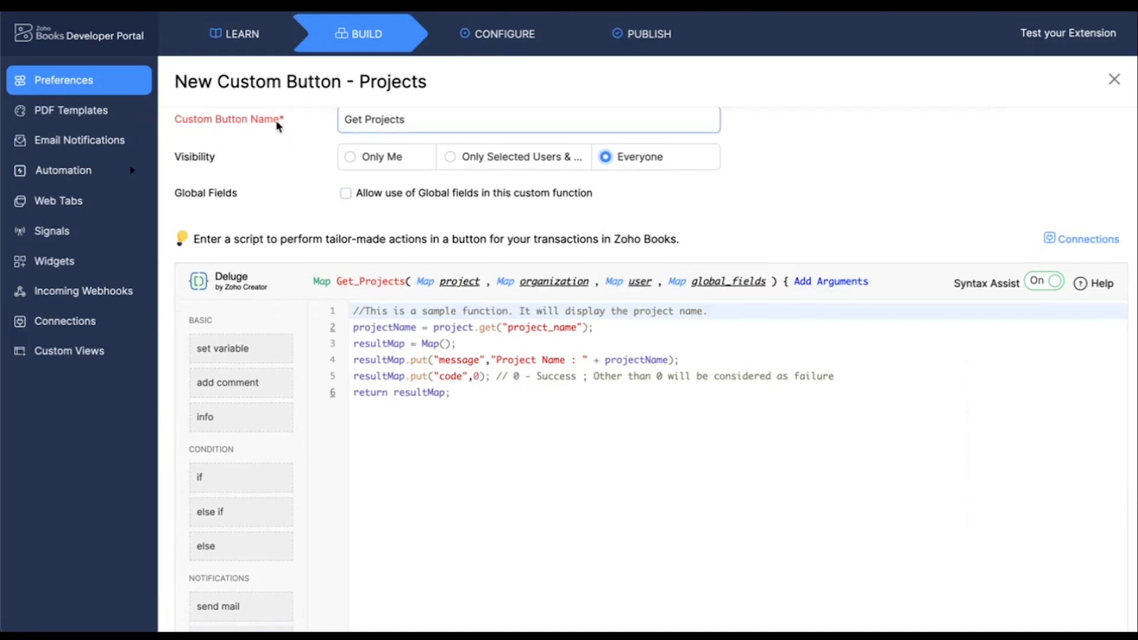
{"action": "scroll", "coordinate": [312, 166], "scroll_direction": "down", "scroll_amount": 2}
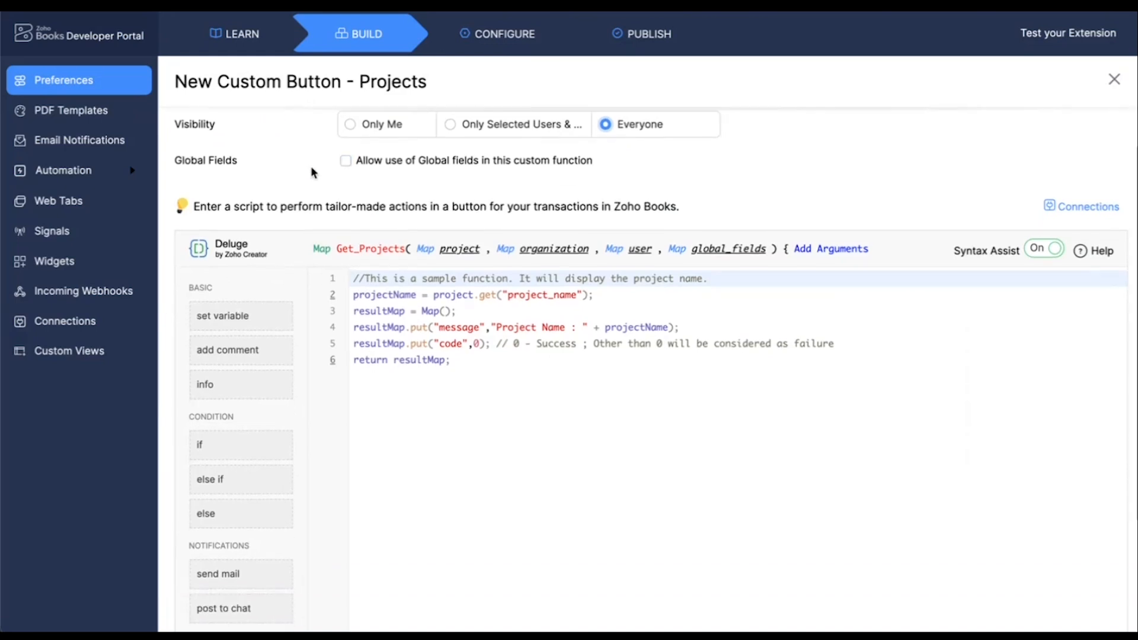
{"action": "scroll", "coordinate": [444, 208], "scroll_direction": "down", "scroll_amount": 1}
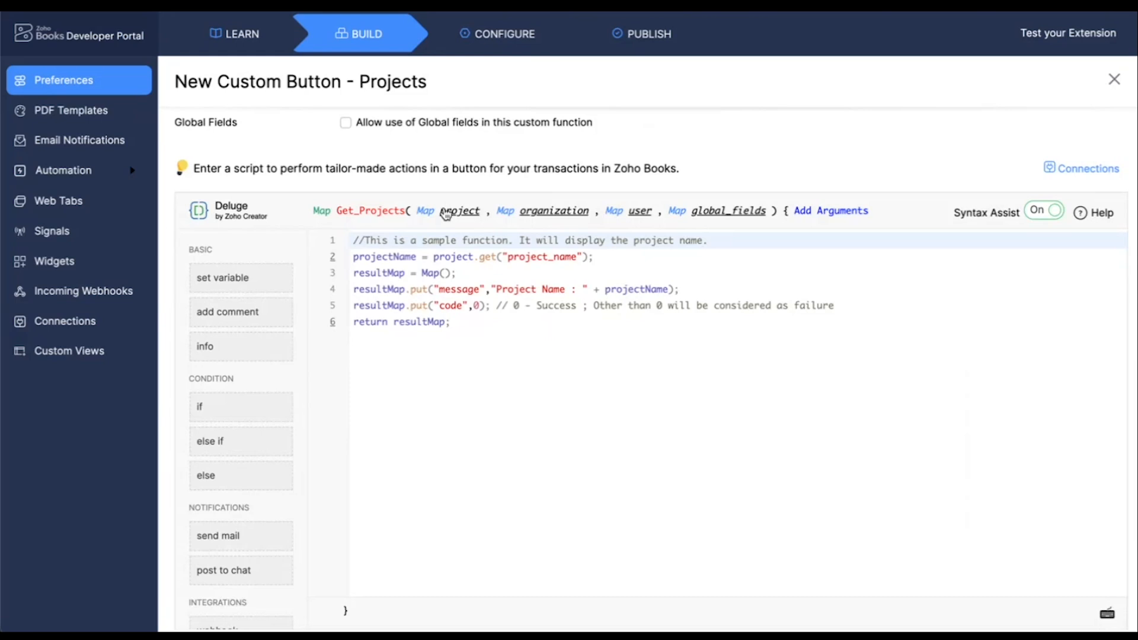
{"action": "scroll", "coordinate": [332, 249], "scroll_direction": "up", "scroll_amount": 2}
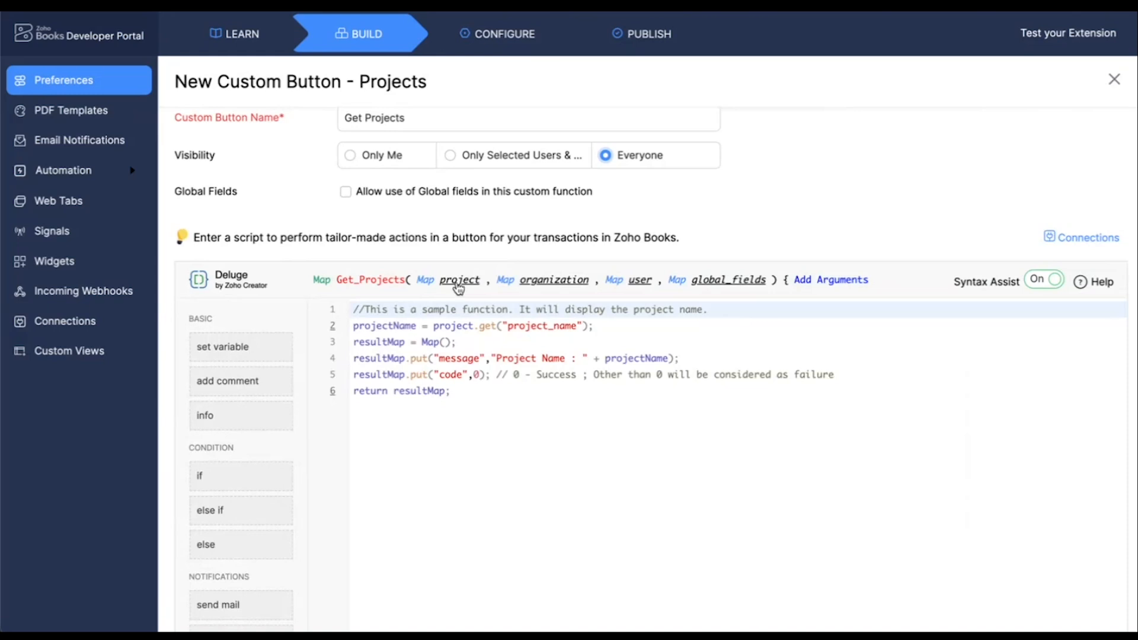
{"action": "mouse_move", "coordinate": [459, 288]}
{"action": "mouse_move", "coordinate": [545, 286]}
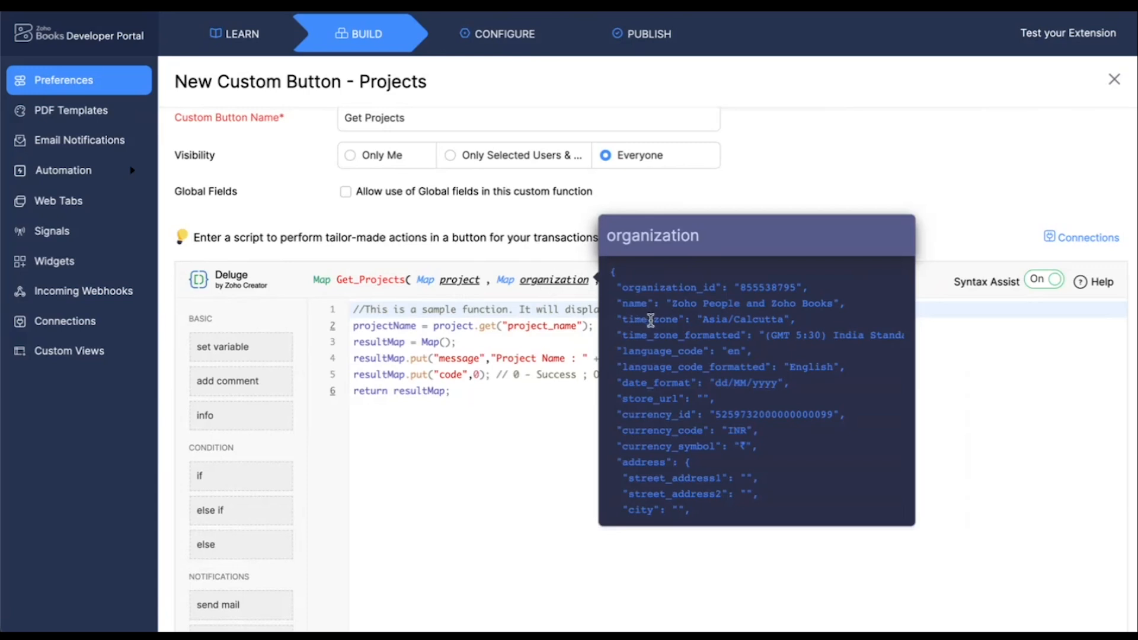
{"action": "scroll", "coordinate": [650, 320], "scroll_direction": "down", "scroll_amount": 3}
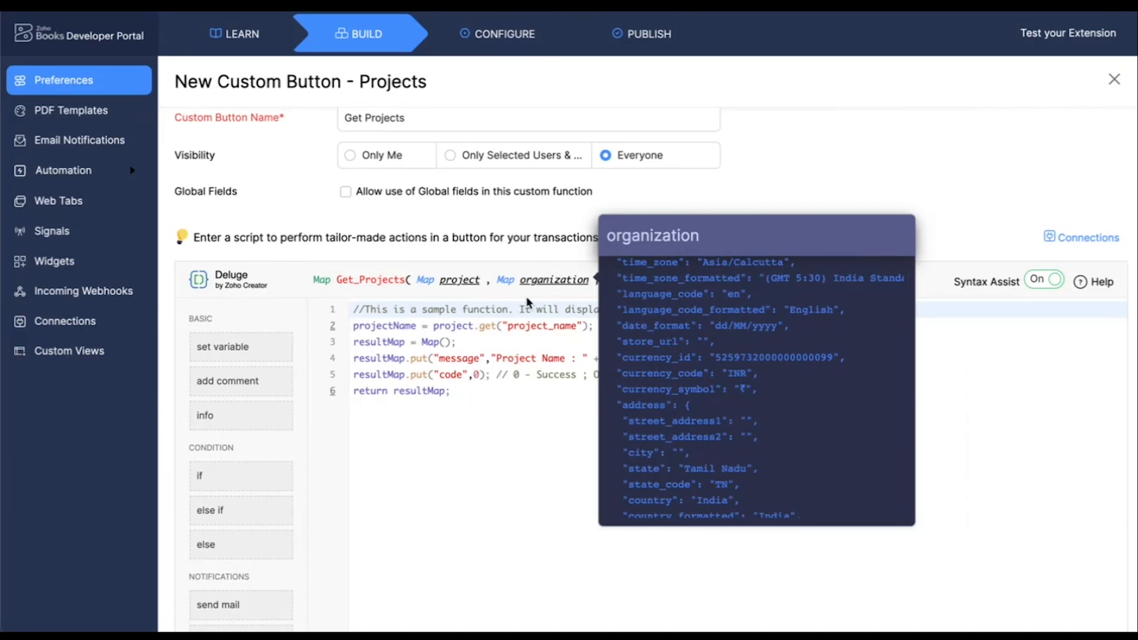
{"action": "left_click", "coordinate": [521, 410]}
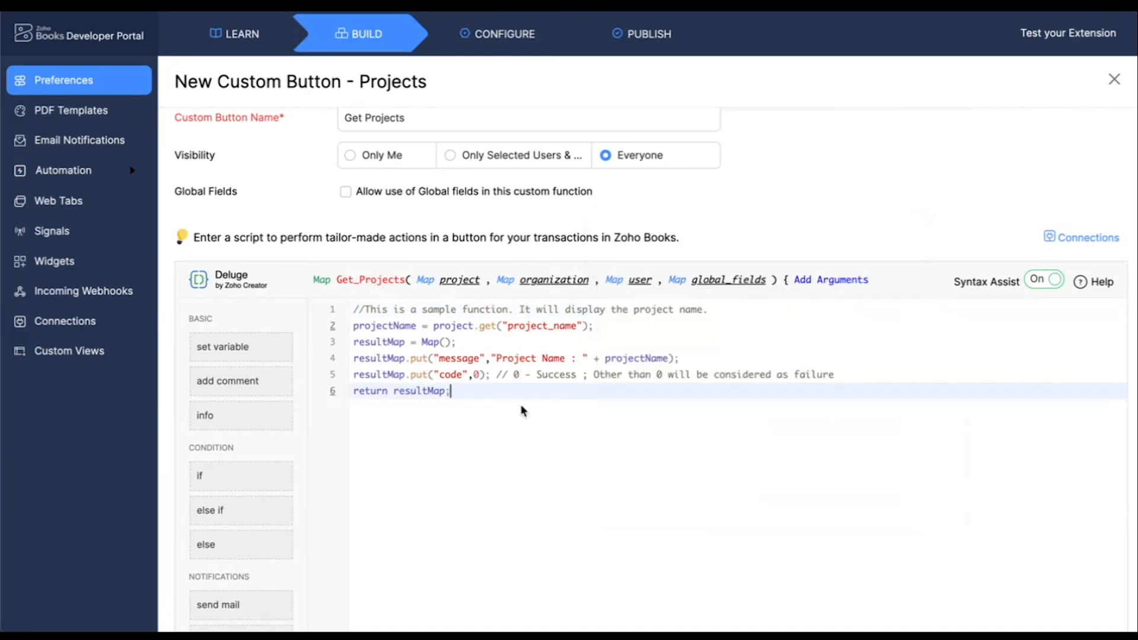
{"action": "left_click", "coordinate": [641, 281]}
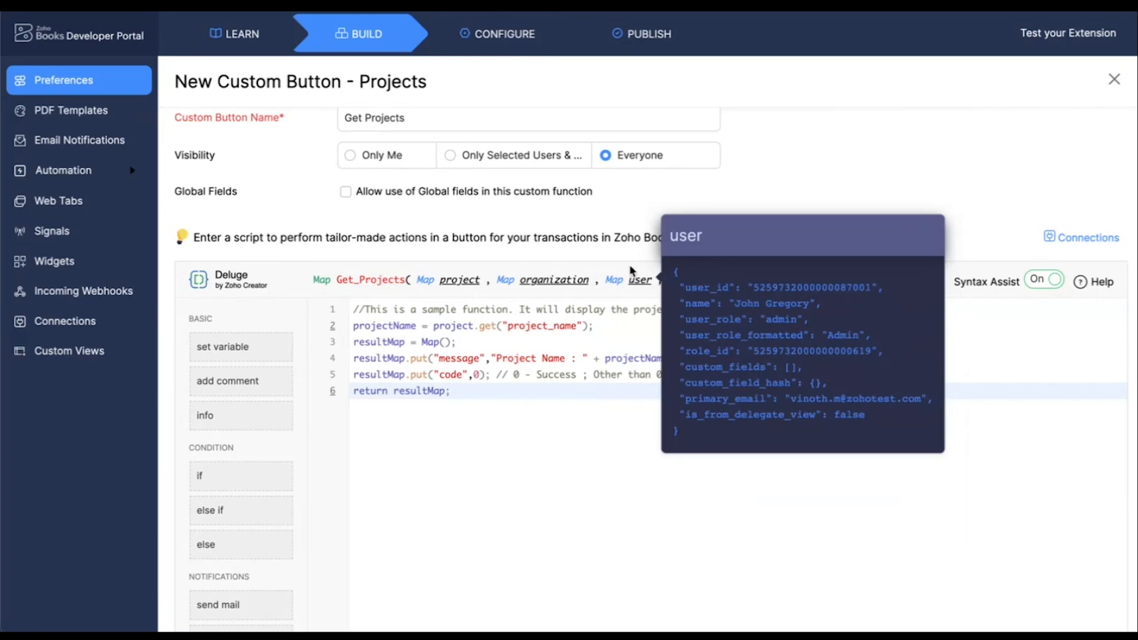
{"action": "left_click", "coordinate": [630, 270]}
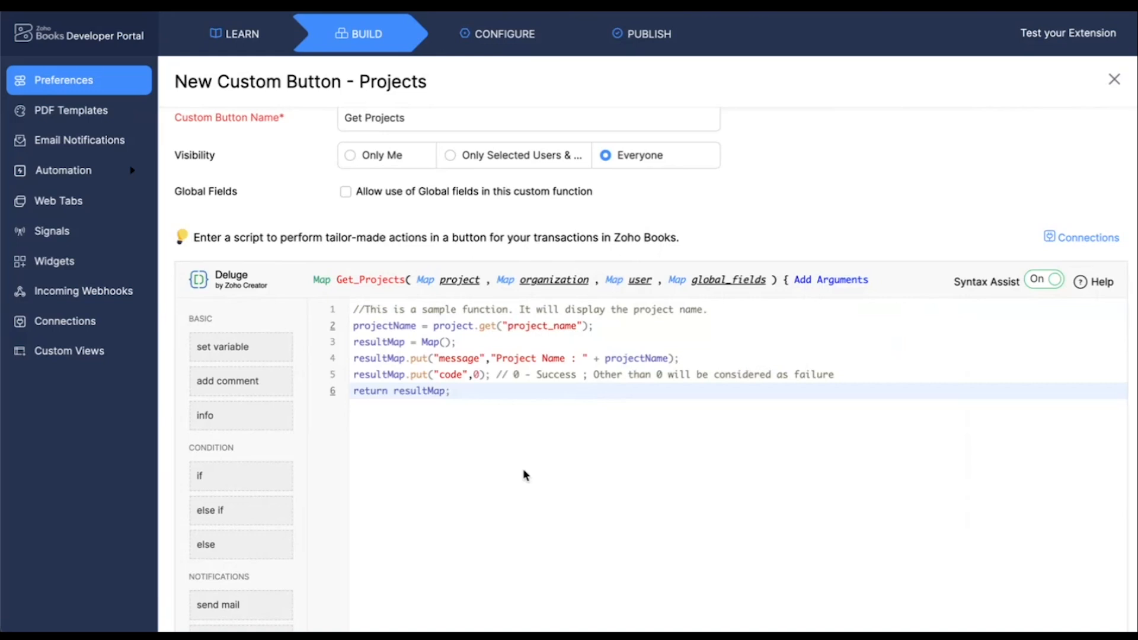
Check the organization map in the script editor for the organization ID and API root endpoint keys used by the script
{"action": "mouse_move", "coordinate": [534, 628]}
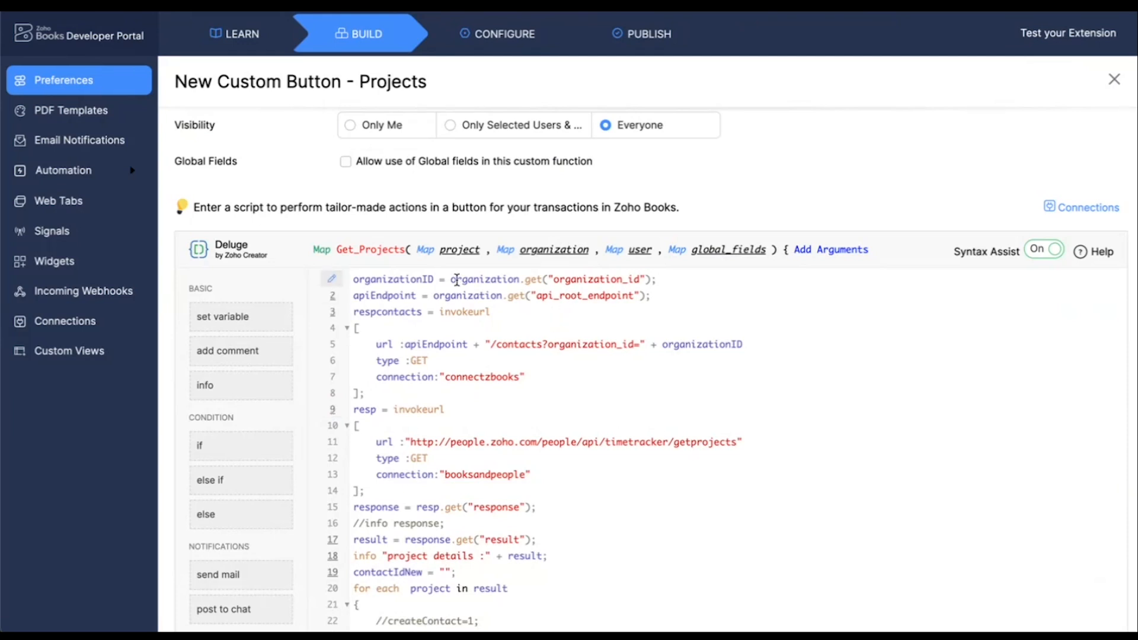
{"action": "left_click", "coordinate": [551, 250]}
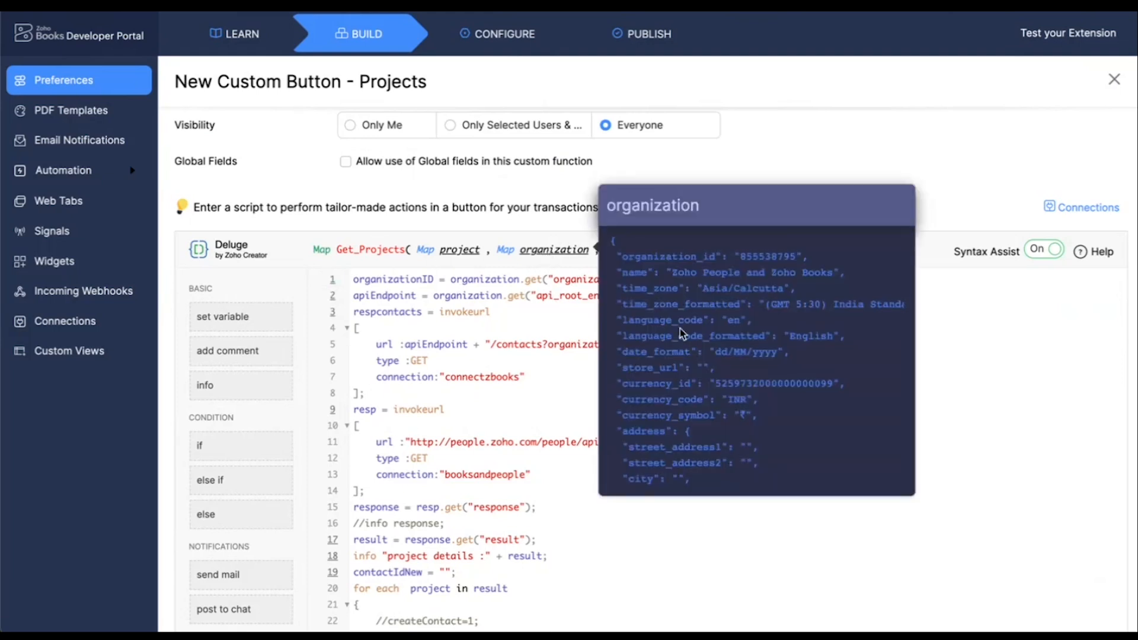
{"action": "scroll", "coordinate": [680, 329], "scroll_direction": "down", "scroll_amount": 1}
{"action": "scroll", "coordinate": [681, 255], "scroll_direction": "down", "scroll_amount": 15}
{"action": "scroll", "coordinate": [680, 255], "scroll_direction": "down", "scroll_amount": 5}
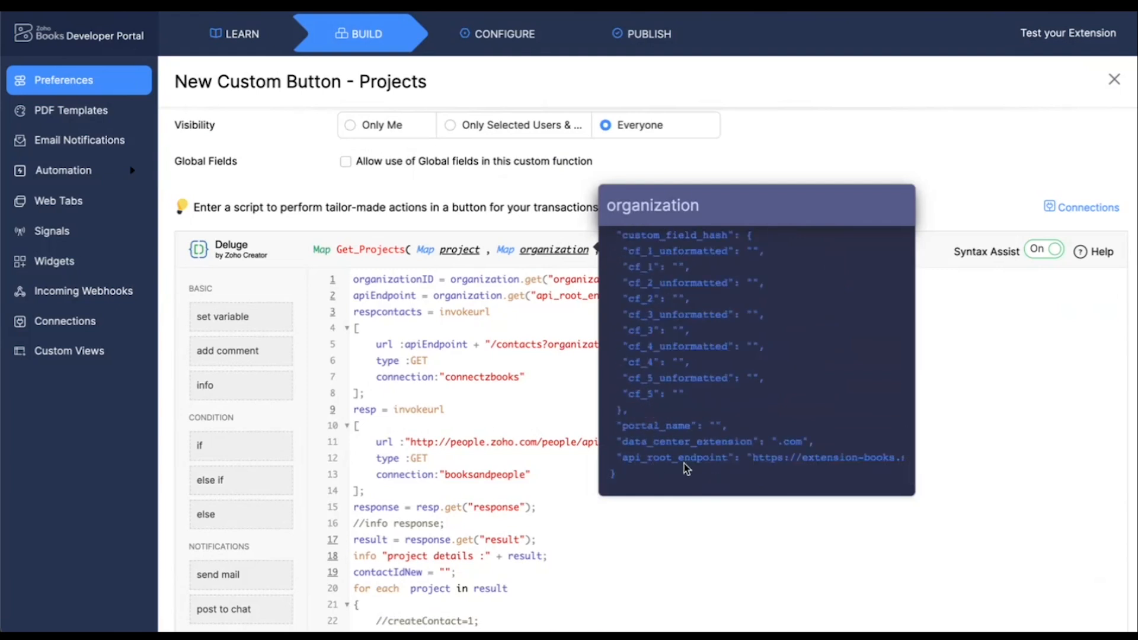
{"action": "left_click", "coordinate": [954, 374]}
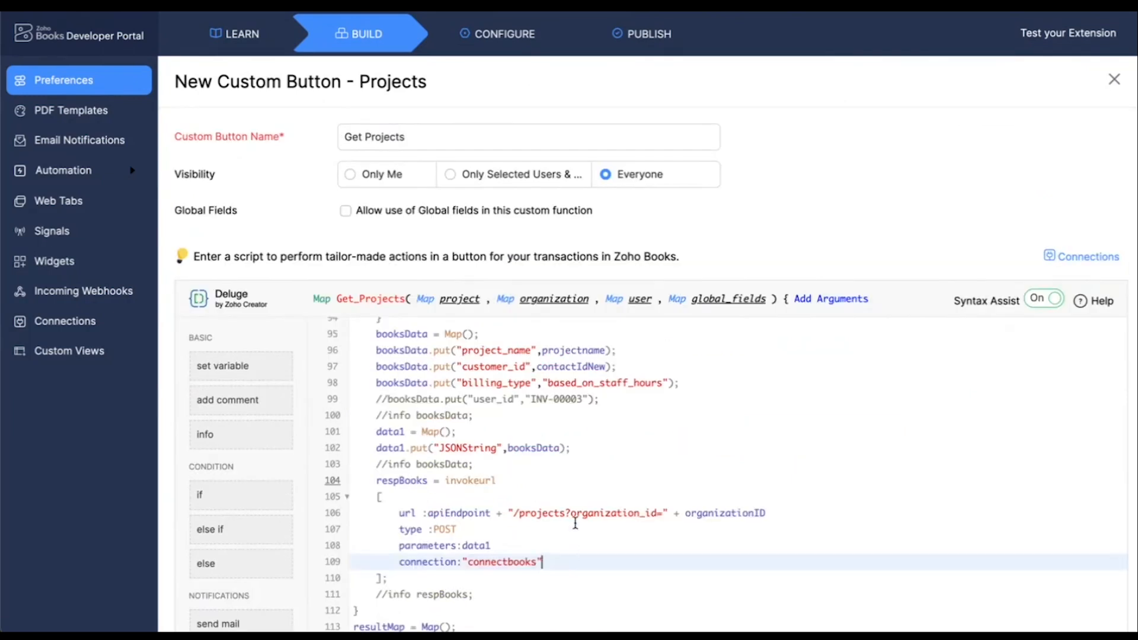
Review the script's invokeurl calls for contacts, client details and projects, including their GET or POST types and connection names
{"action": "scroll", "coordinate": [578, 475], "scroll_direction": "up", "scroll_amount": 20}
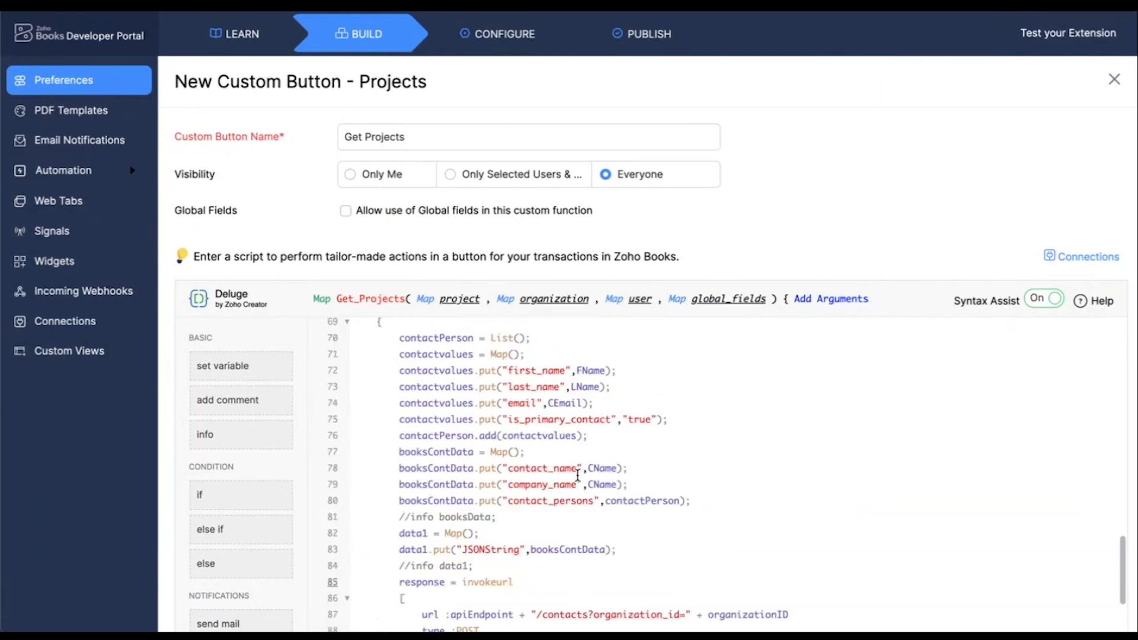
{"action": "scroll", "coordinate": [578, 476], "scroll_direction": "up", "scroll_amount": 2}
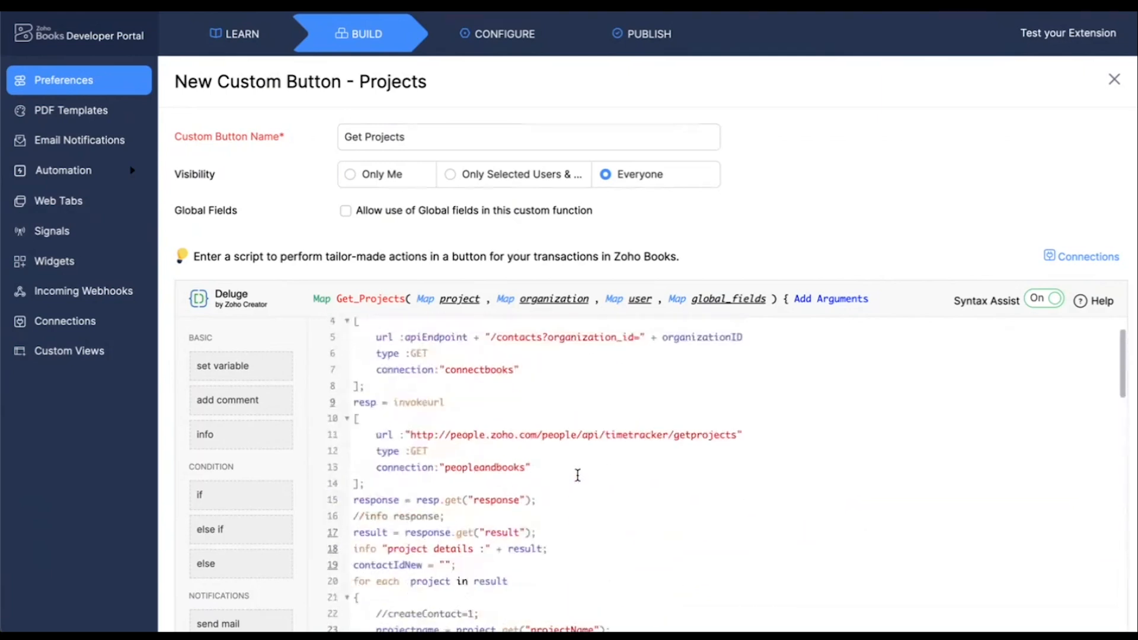
{"action": "scroll", "coordinate": [578, 476], "scroll_direction": "down", "scroll_amount": 3}
{"action": "scroll", "coordinate": [577, 476], "scroll_direction": "down", "scroll_amount": 4}
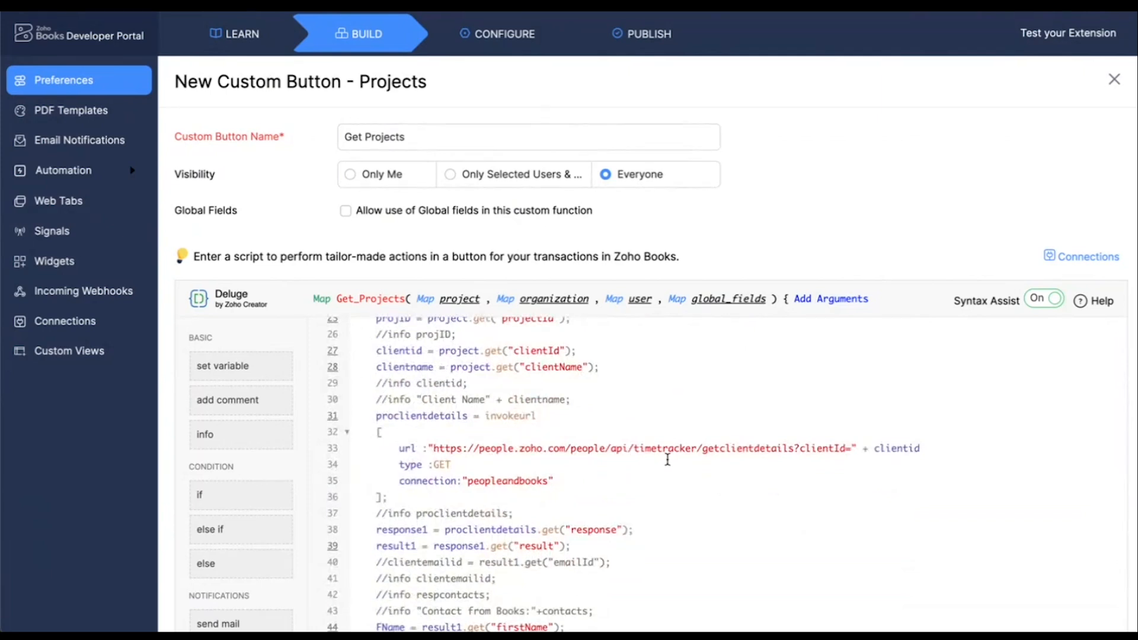
{"action": "left_click_drag", "start_coordinate": [433, 465], "coordinate": [451, 466]}
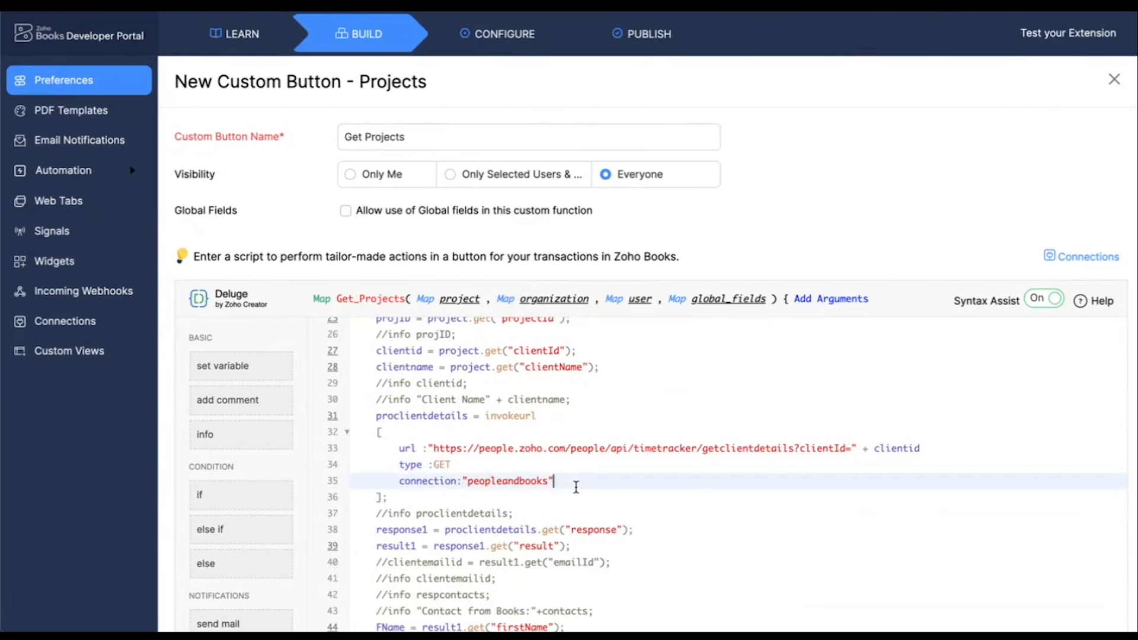
{"action": "scroll", "coordinate": [577, 487], "scroll_direction": "down", "scroll_amount": 8}
{"action": "scroll", "coordinate": [576, 487], "scroll_direction": "down", "scroll_amount": 8}
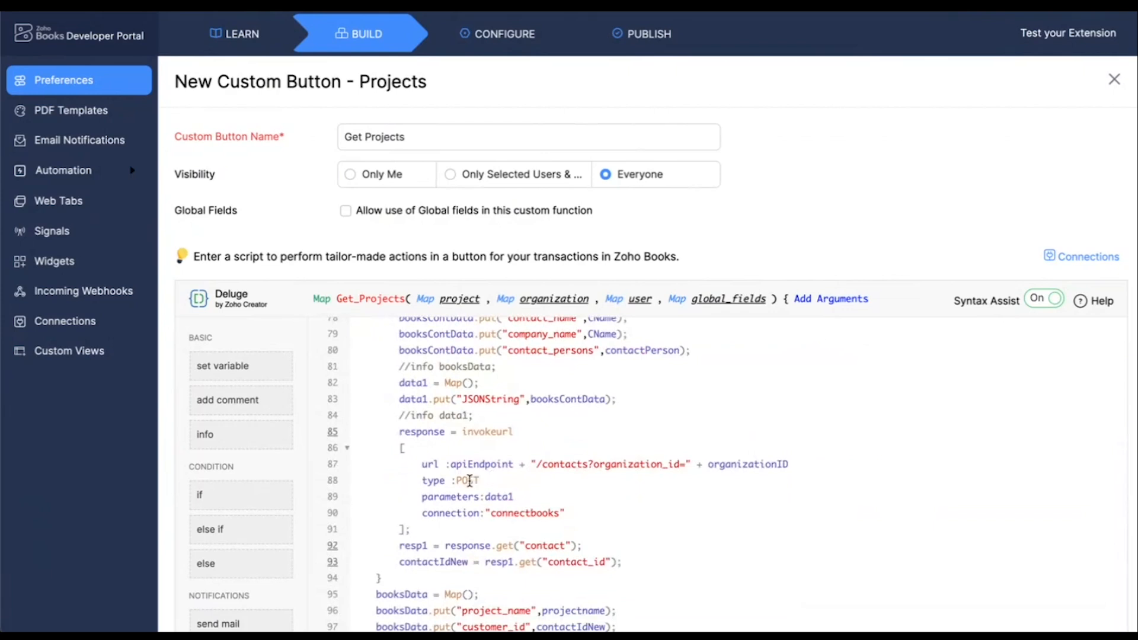
{"action": "left_click", "coordinate": [457, 480]}
{"action": "left_click_drag", "start_coordinate": [457, 479], "coordinate": [480, 480]}
{"action": "left_click", "coordinate": [520, 480]}
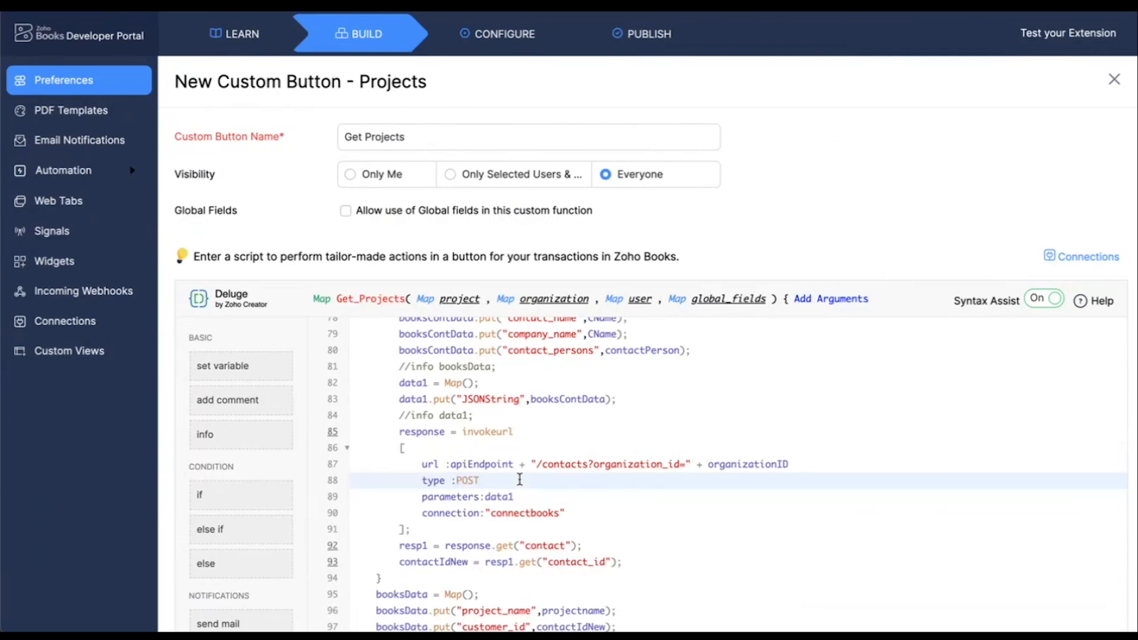
{"action": "scroll", "coordinate": [520, 479], "scroll_direction": "down", "scroll_amount": 10}
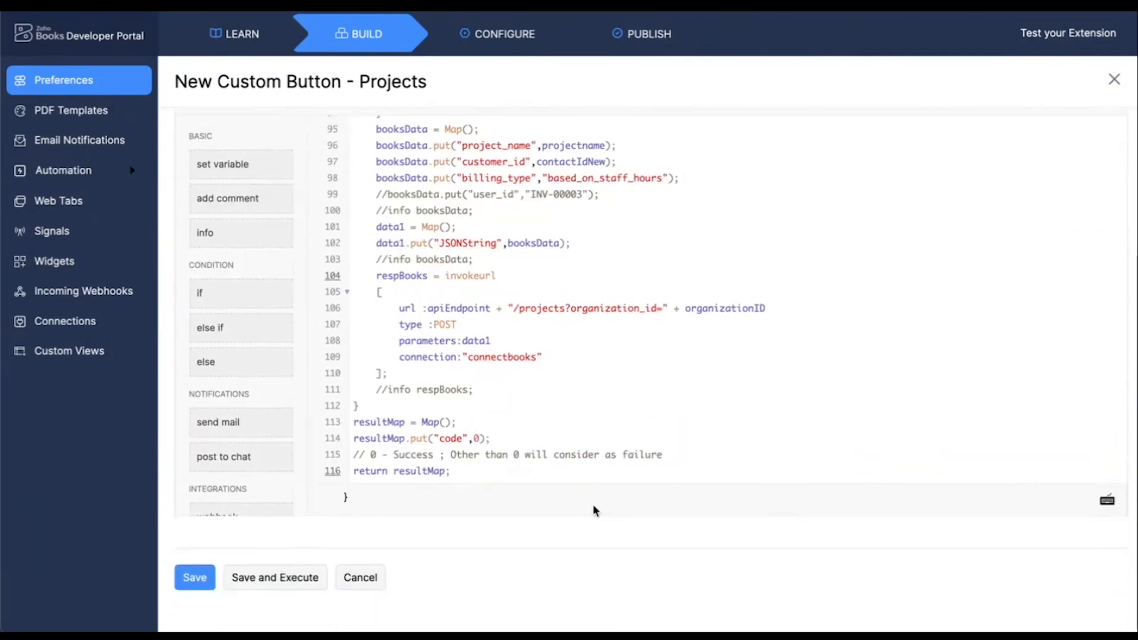
Save the Get Projects custom button and open the projects list in the extension's Zoho Books test sandbox
{"action": "left_click", "coordinate": [194, 579]}
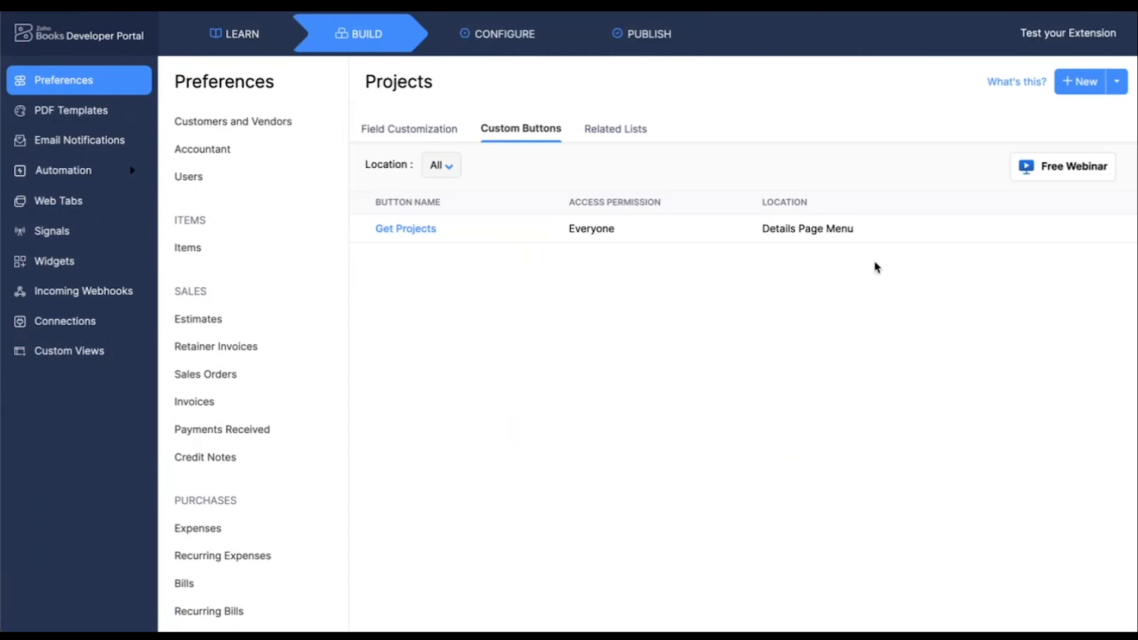
{"action": "left_click", "coordinate": [1046, 39]}
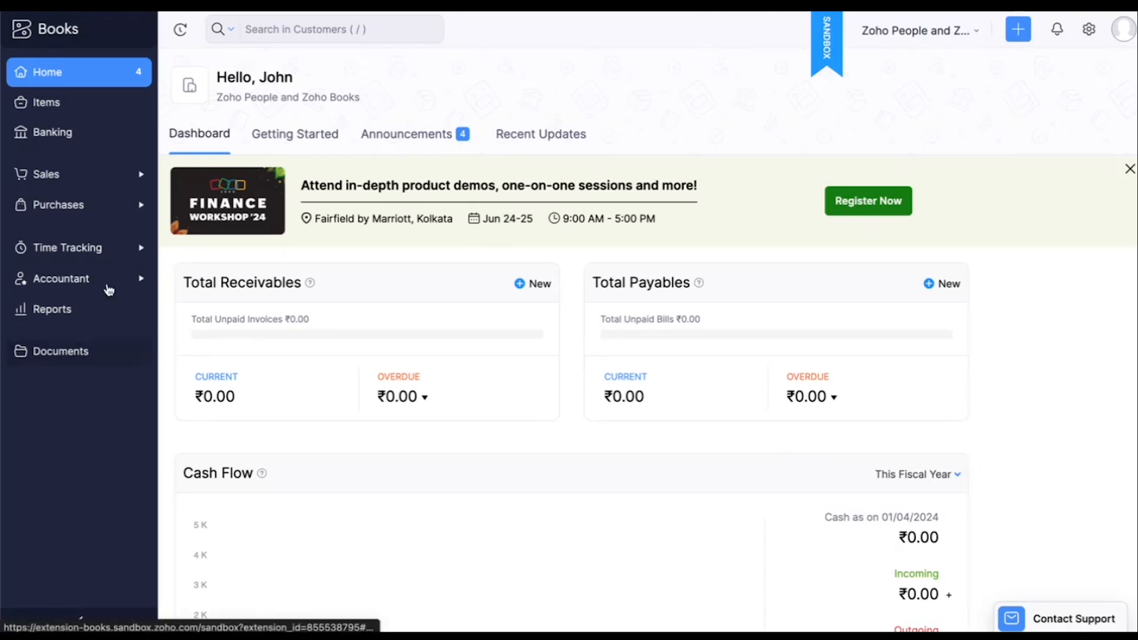
{"action": "left_click", "coordinate": [101, 259]}
{"action": "left_click", "coordinate": [97, 279]}
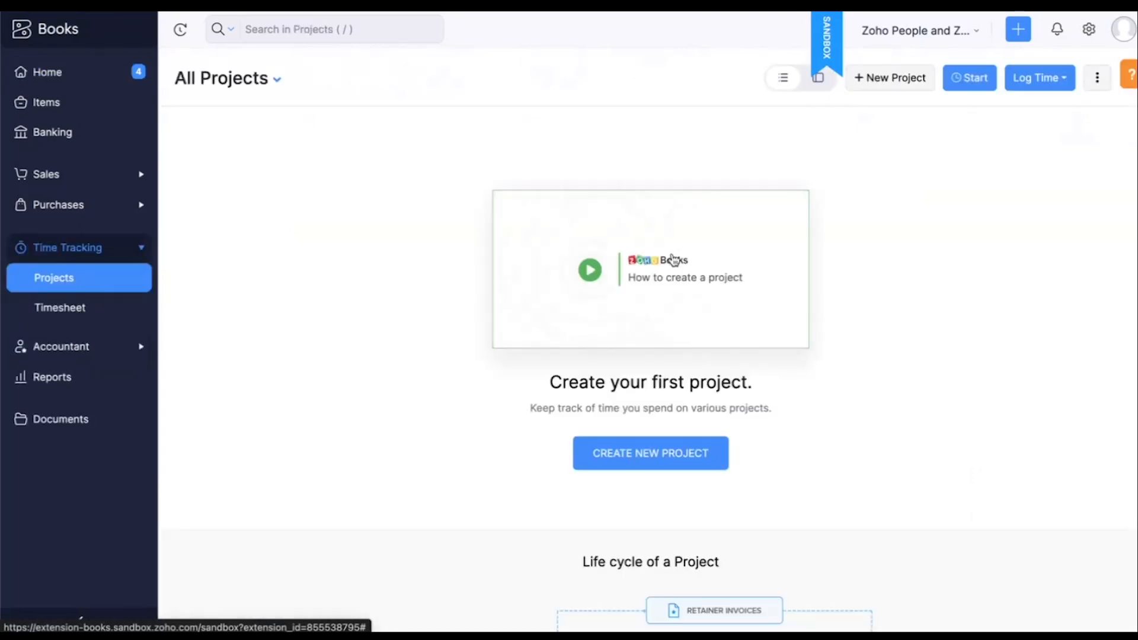
Start a new project named "Demo" and create a new customer for it with the display name "Customer"
{"action": "left_click", "coordinate": [670, 461]}
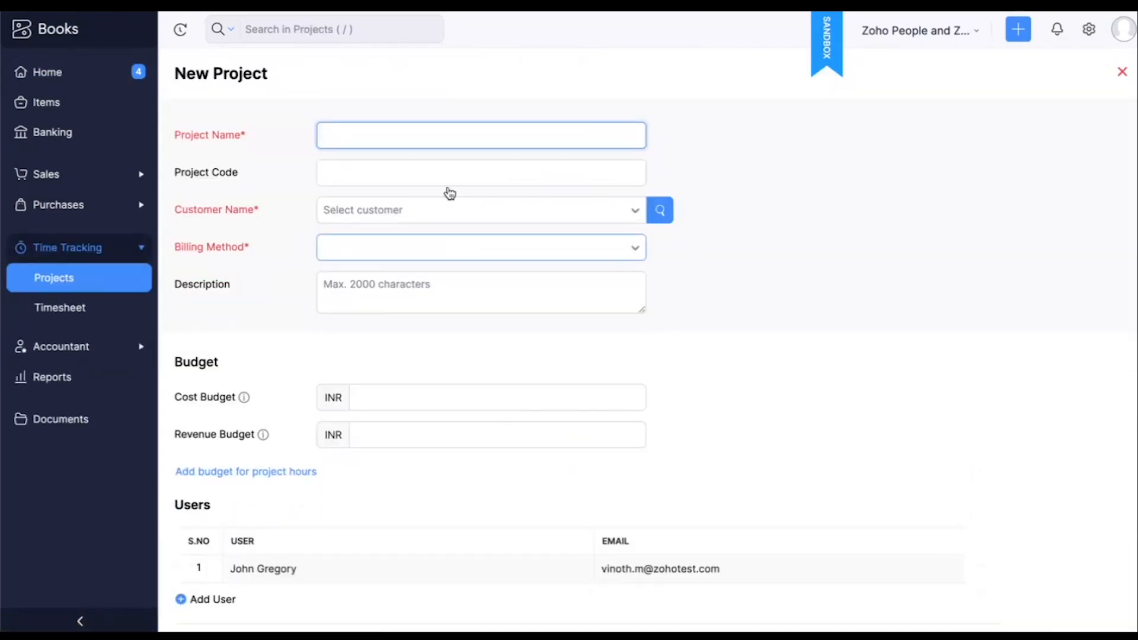
{"action": "type", "text": "Demo"}
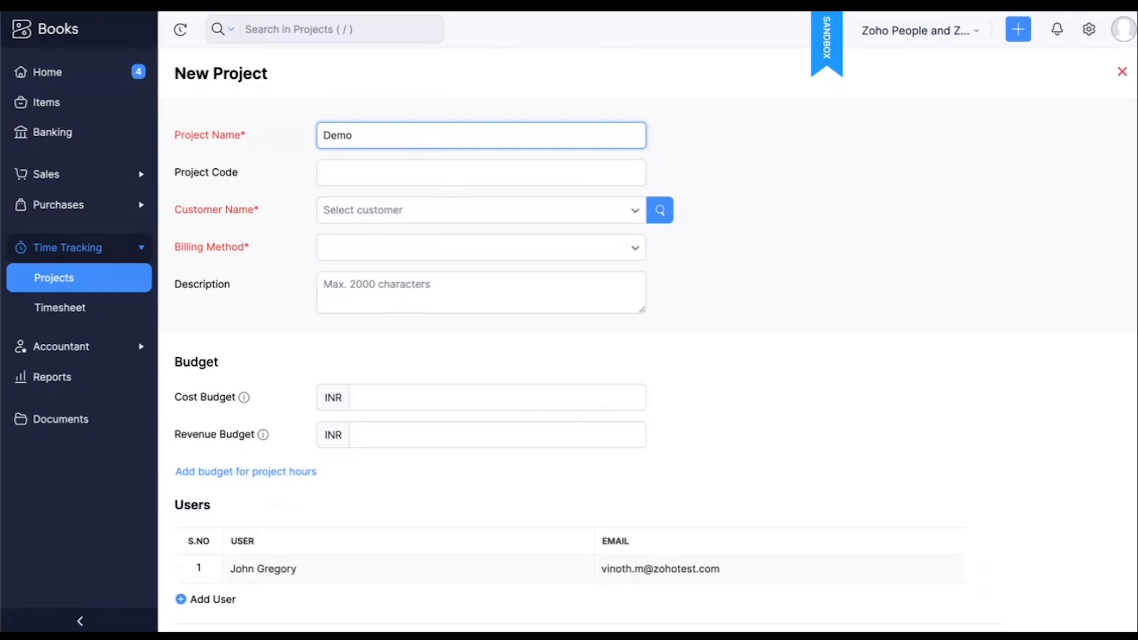
{"action": "left_click", "coordinate": [568, 231]}
{"action": "left_click", "coordinate": [541, 211]}
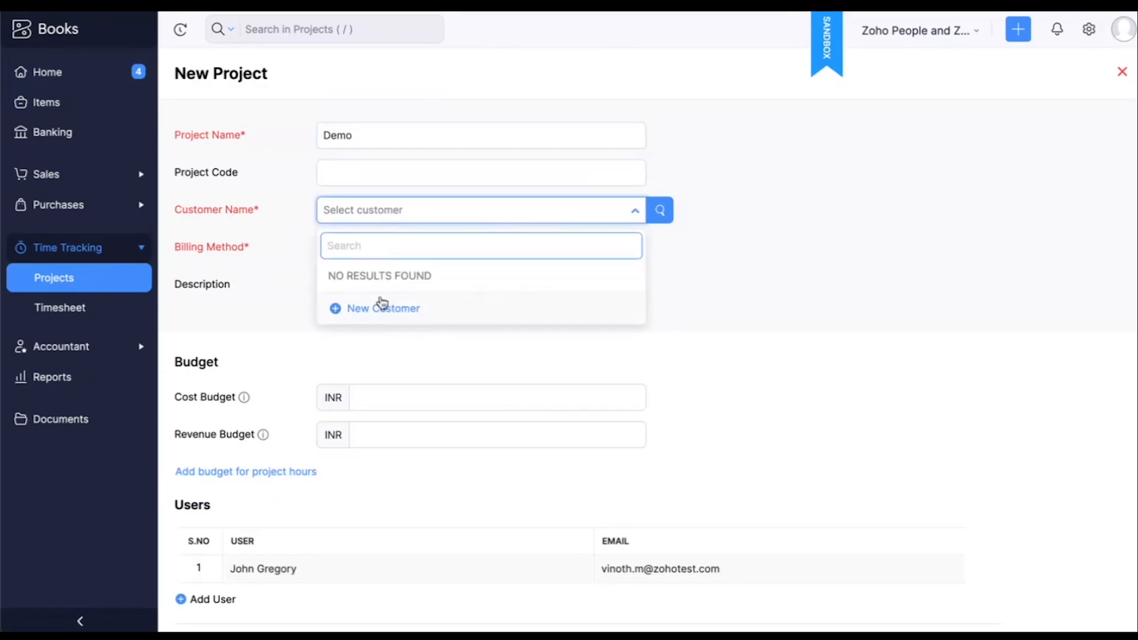
{"action": "left_click", "coordinate": [381, 307]}
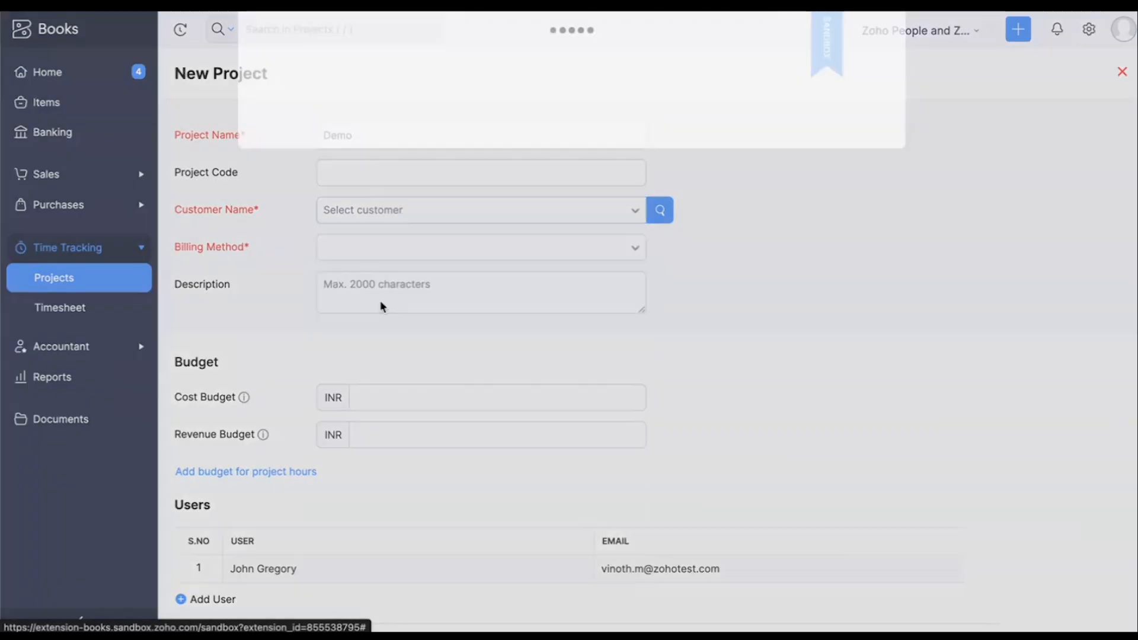
{"action": "type", "text": "C"}
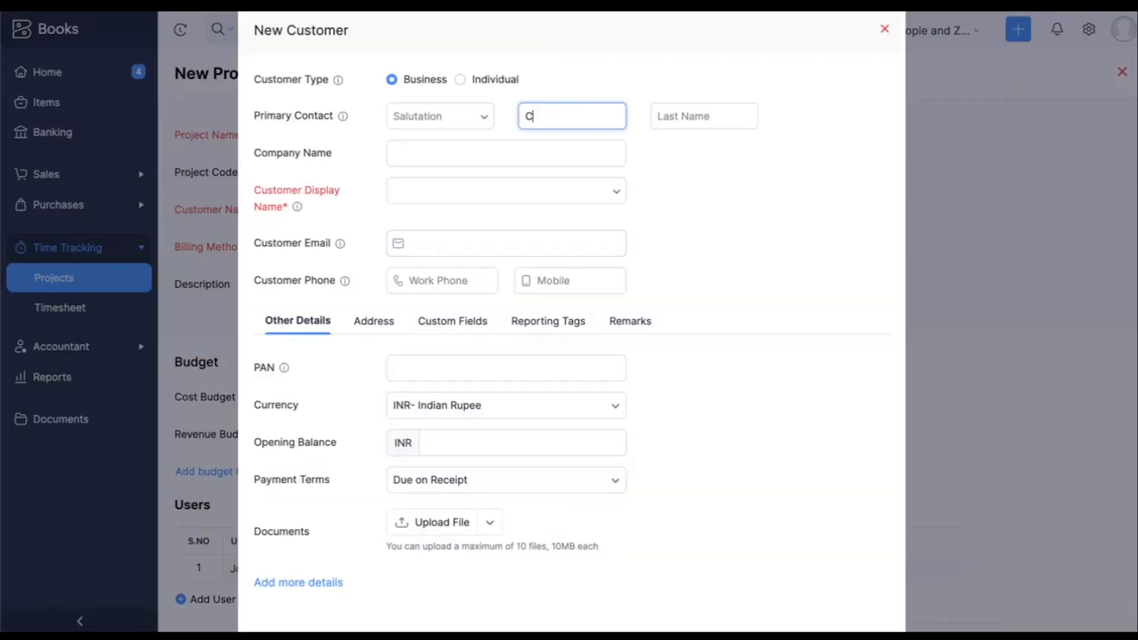
{"action": "type", "text": "ustomer"}
{"action": "left_click", "coordinate": [565, 184]}
{"action": "left_click", "coordinate": [539, 225]}
{"action": "scroll", "coordinate": [648, 251], "scroll_direction": "down", "scroll_amount": 1}
{"action": "scroll", "coordinate": [649, 249], "scroll_direction": "down", "scroll_amount": 1}
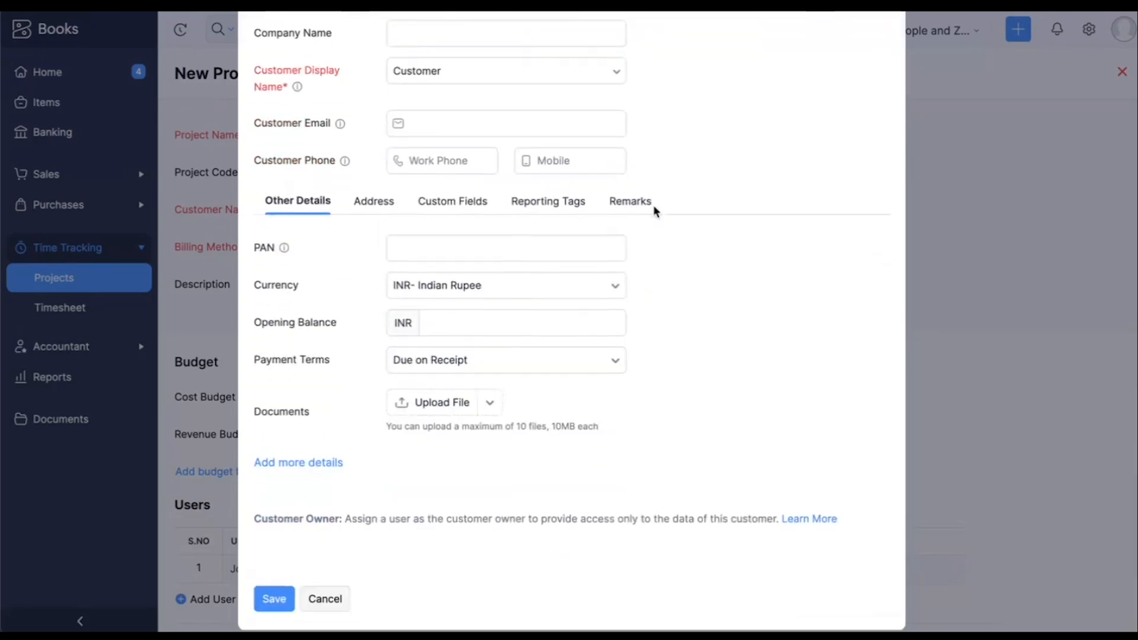
{"action": "left_click", "coordinate": [274, 586]}
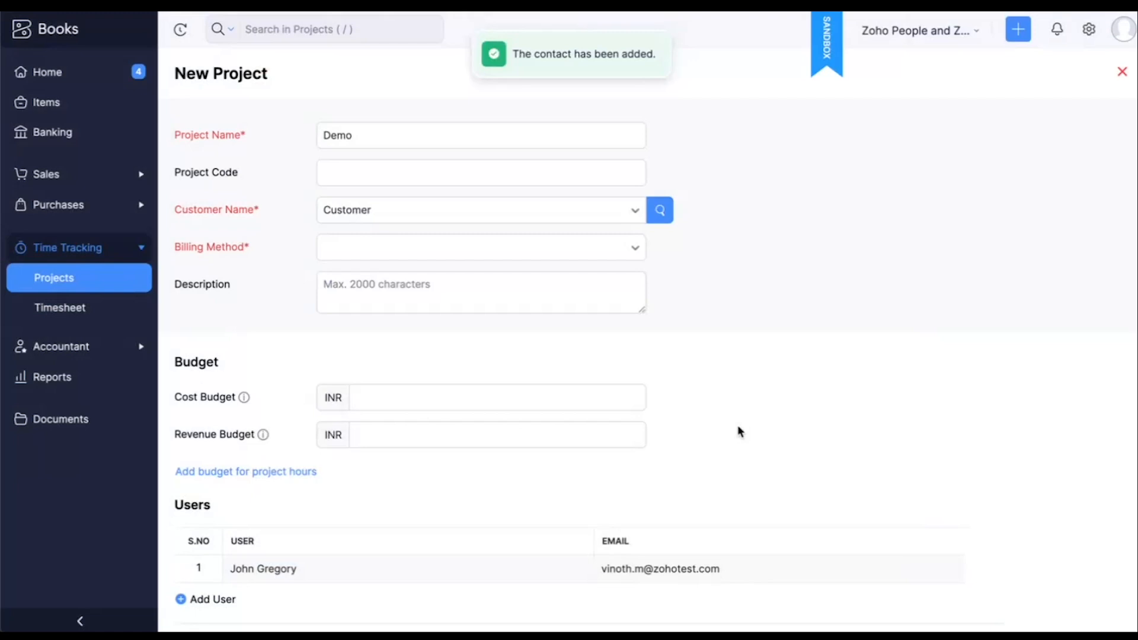
Set the billing method to Fixed Cost for Project with a total cost of INR 500000, save the project and close its details
{"action": "left_click", "coordinate": [561, 251]}
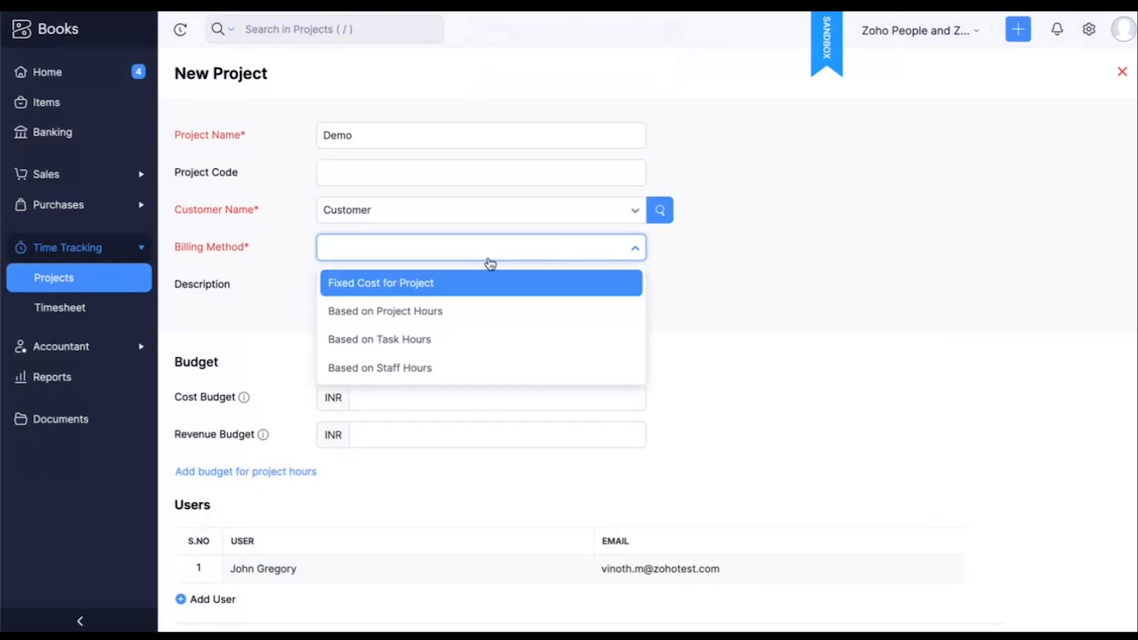
{"action": "left_click", "coordinate": [436, 286]}
{"action": "type", "text": "500000"}
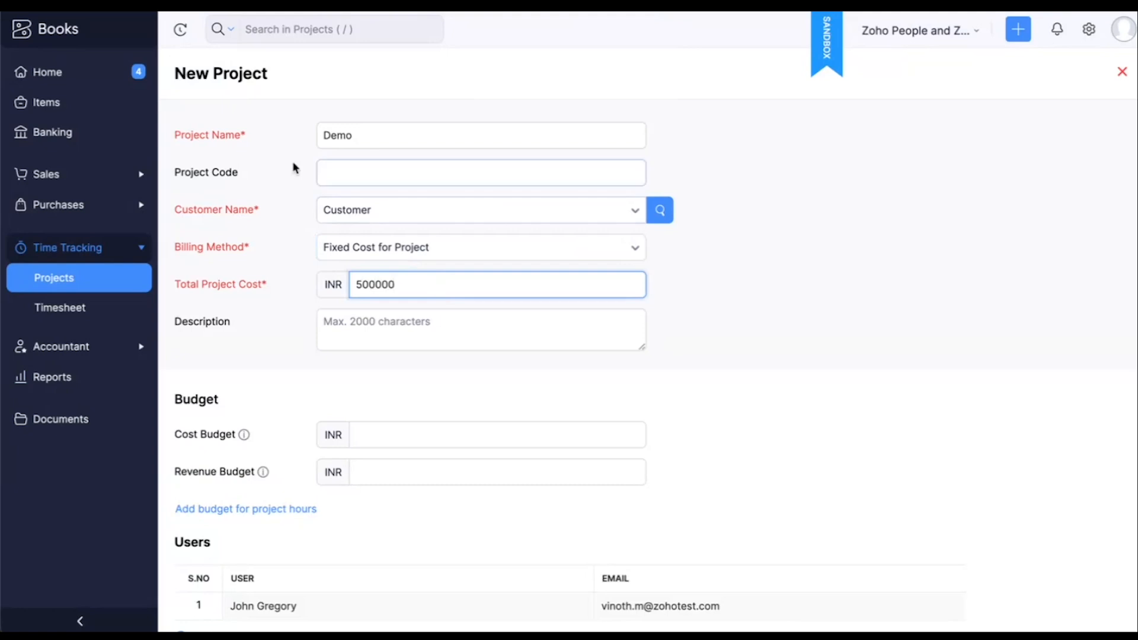
{"action": "scroll", "coordinate": [691, 337], "scroll_direction": "down", "scroll_amount": 6}
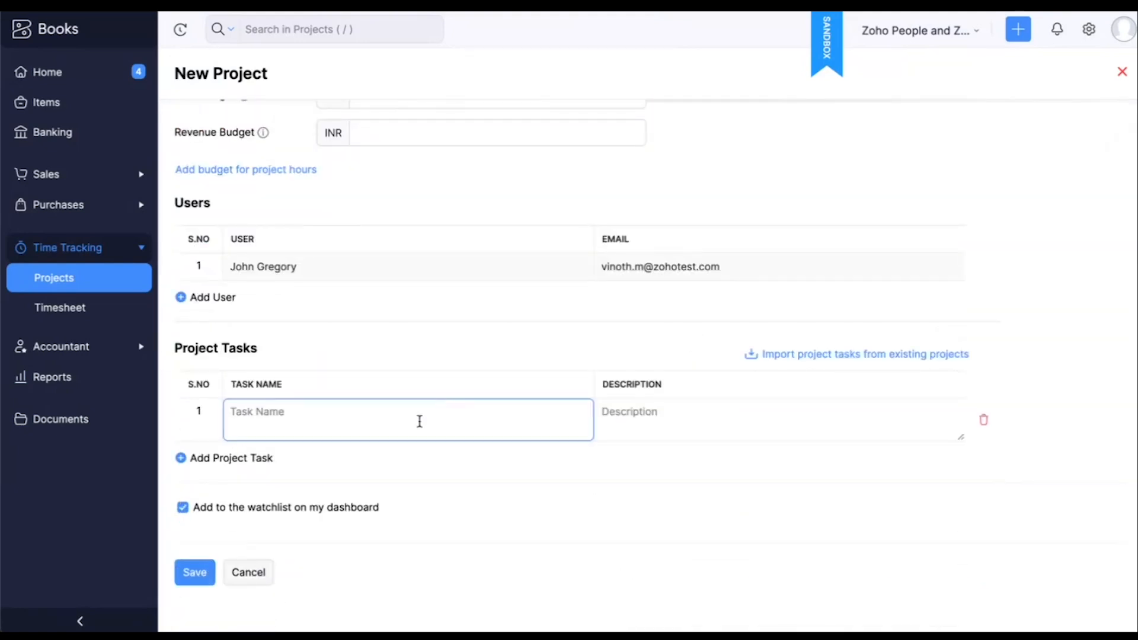
{"action": "left_click", "coordinate": [199, 572]}
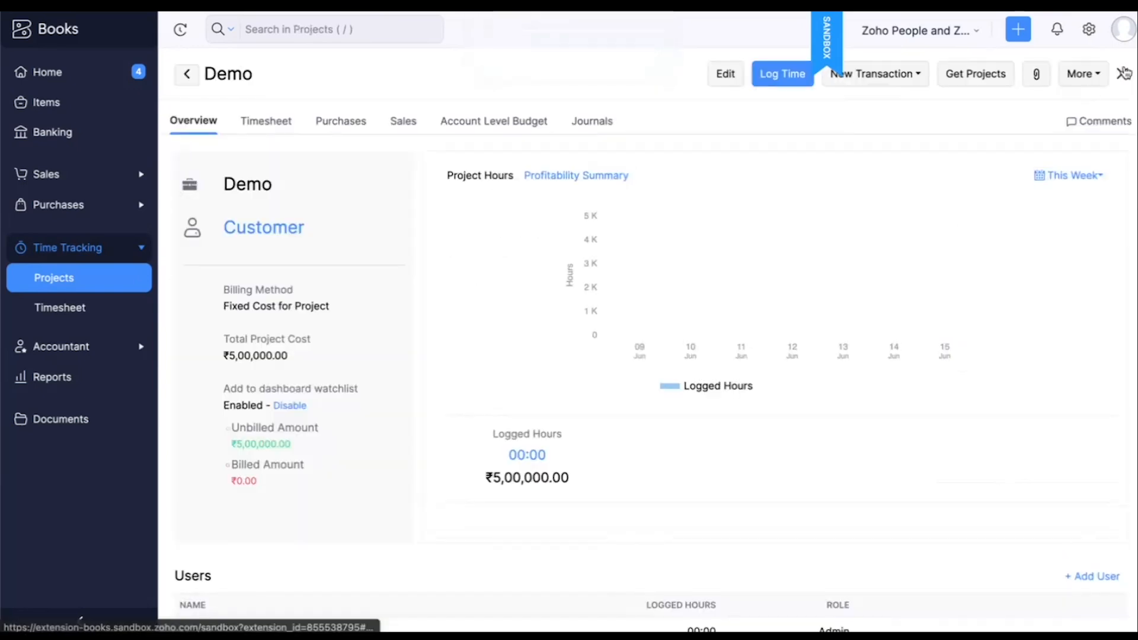
{"action": "left_click", "coordinate": [1122, 74]}
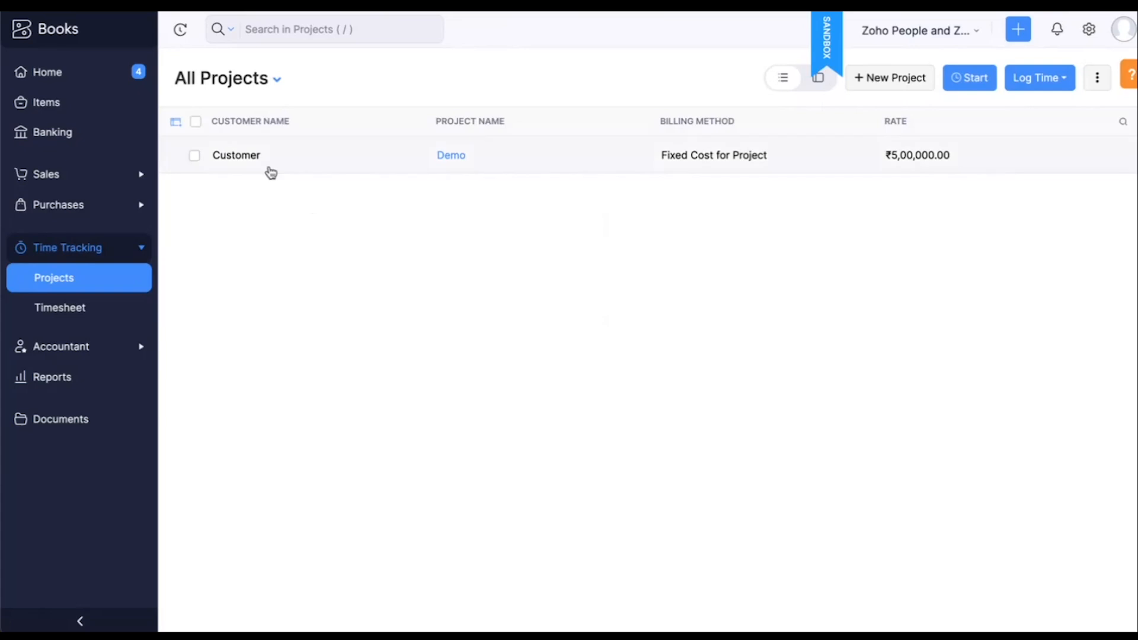
Open the Demo project, run its Get Projects custom button with confirmation and close the execution result
{"action": "left_click", "coordinate": [290, 167]}
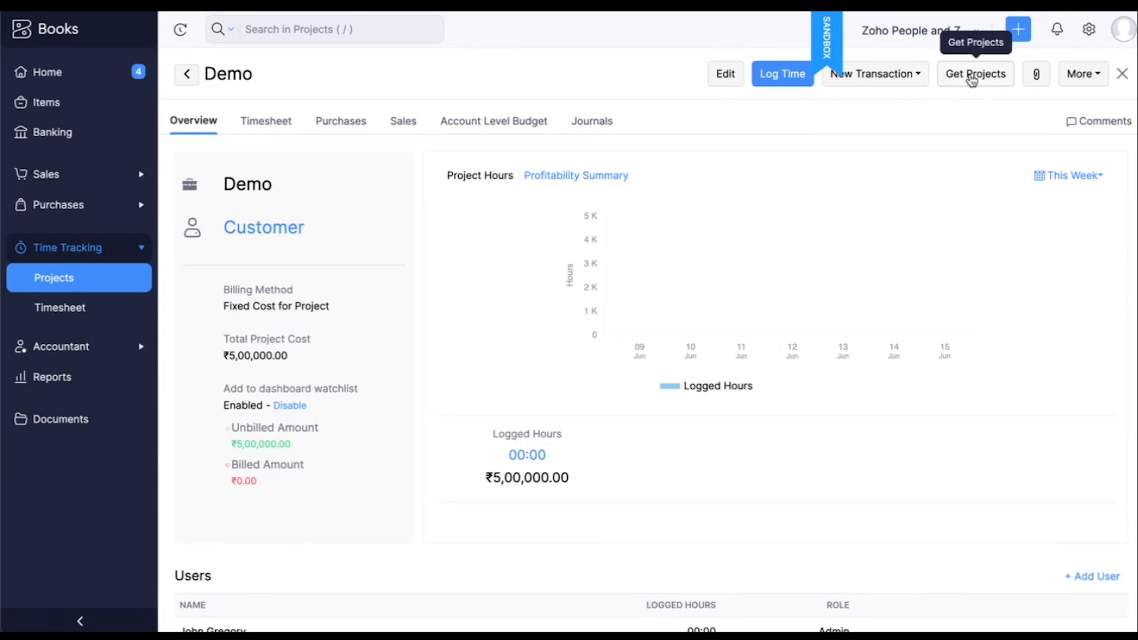
{"action": "left_click", "coordinate": [972, 80]}
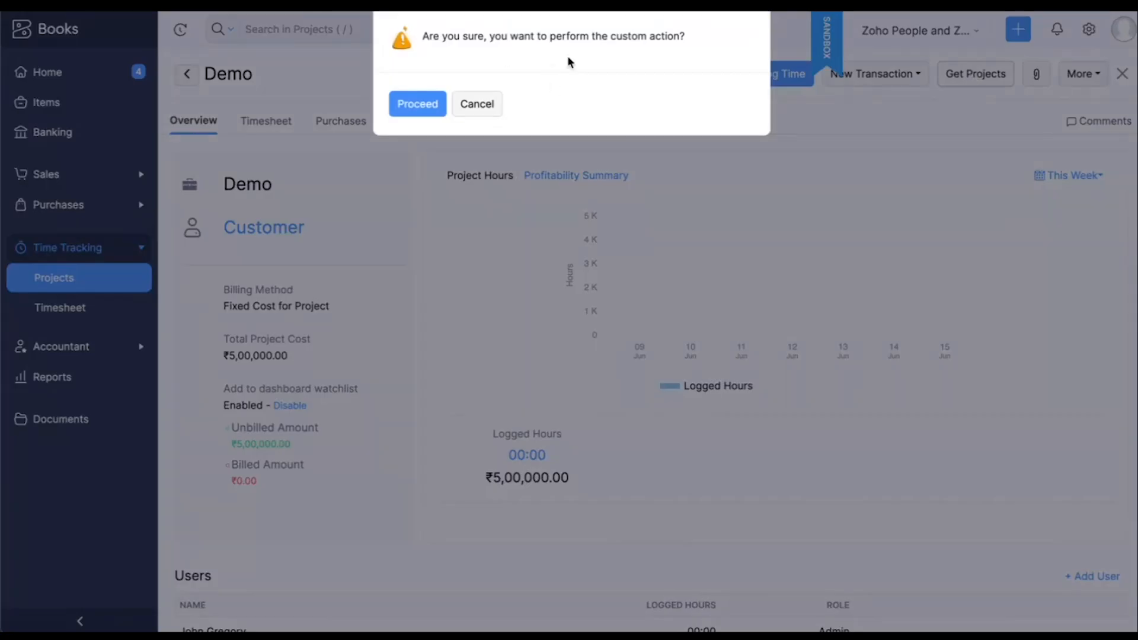
{"action": "left_click", "coordinate": [402, 112]}
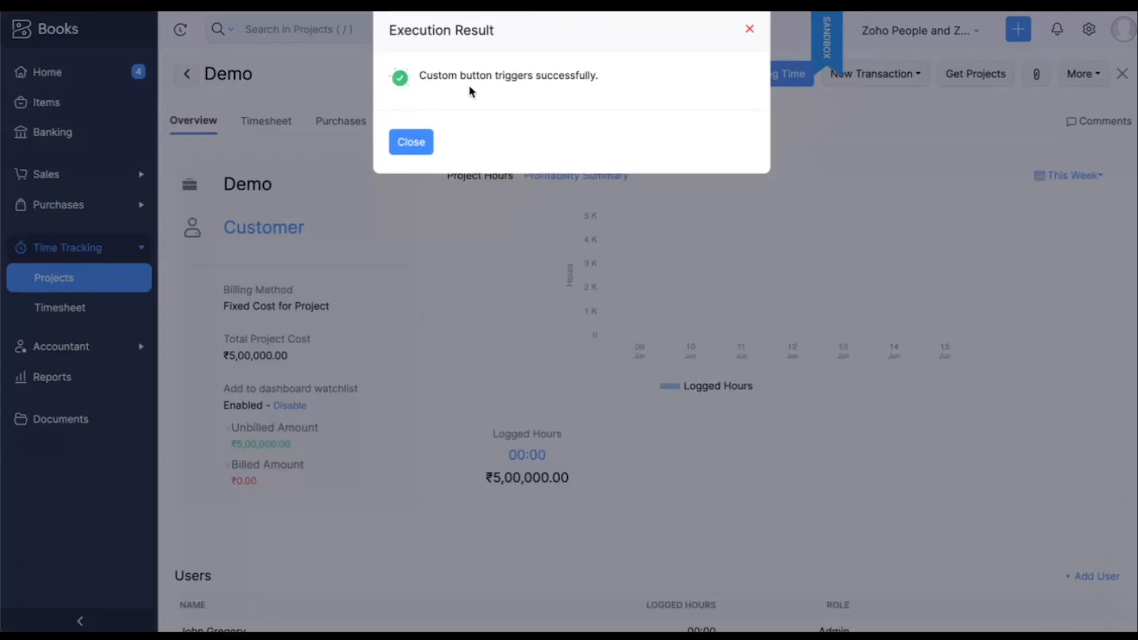
{"action": "left_click", "coordinate": [415, 143]}
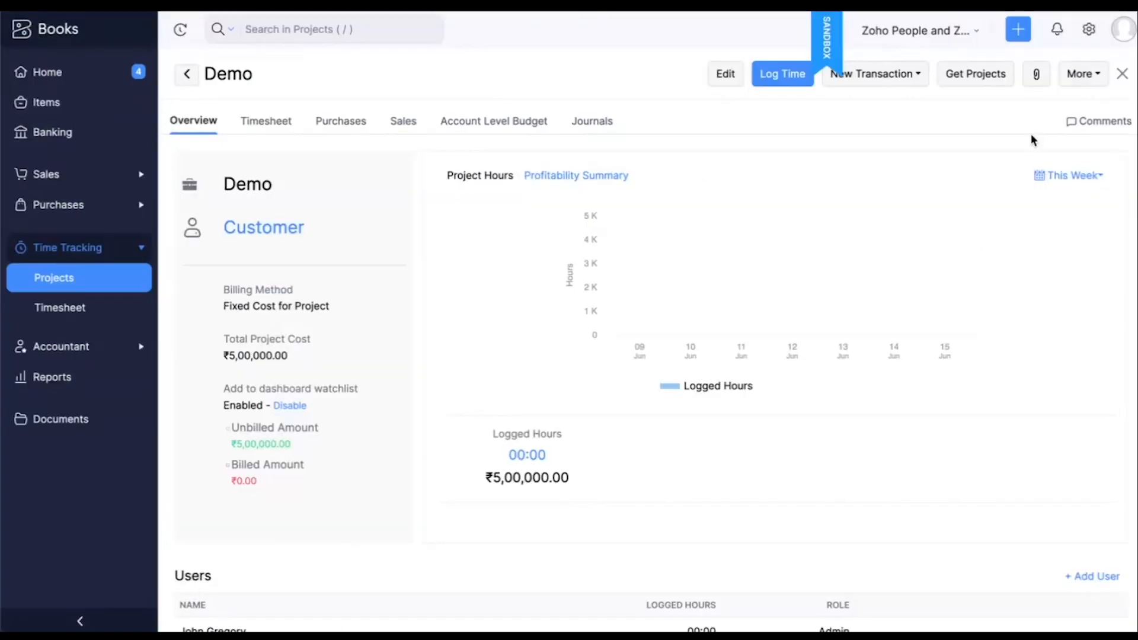
Check the sandbox's All Projects list and its sales customers list for the records brought in from Zoho People
{"action": "left_click", "coordinate": [60, 283]}
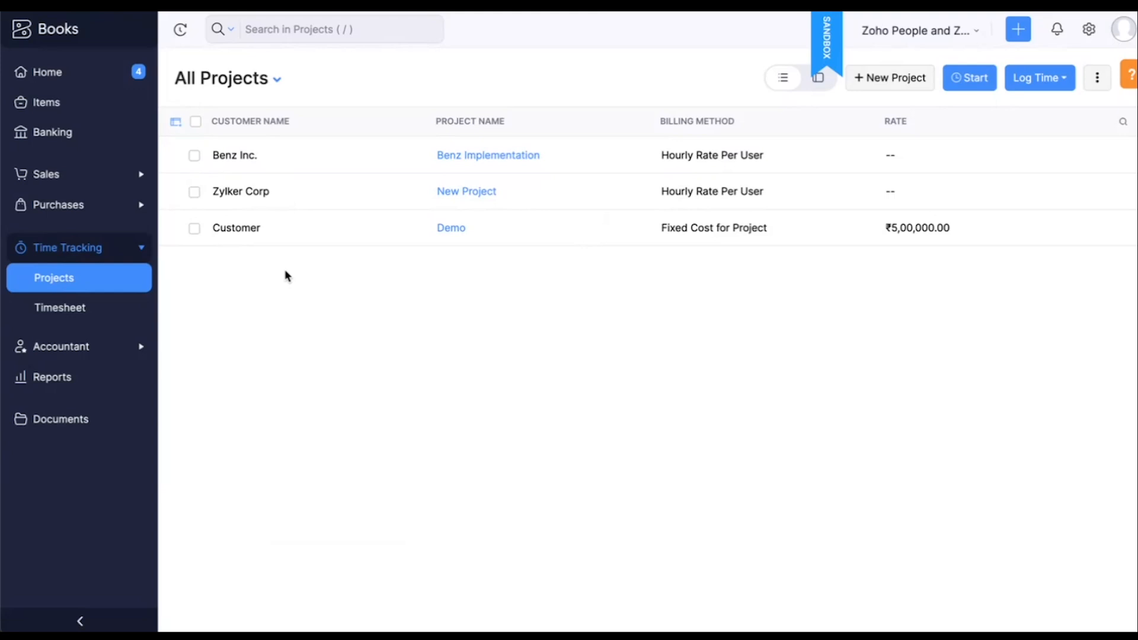
{"action": "left_click", "coordinate": [112, 186]}
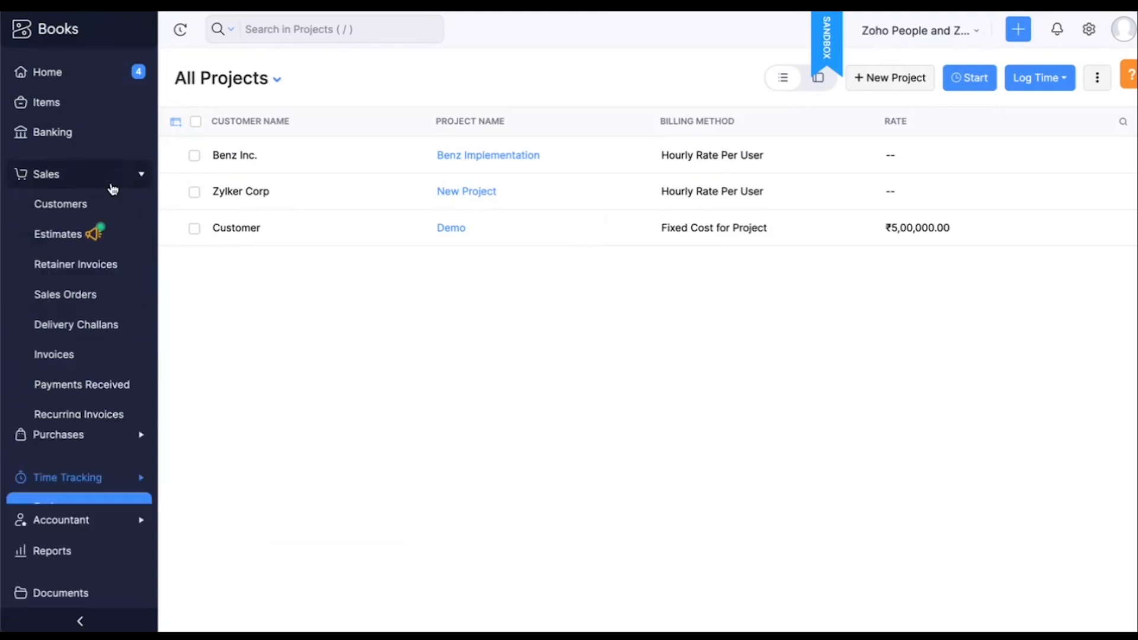
{"action": "left_click", "coordinate": [40, 206]}
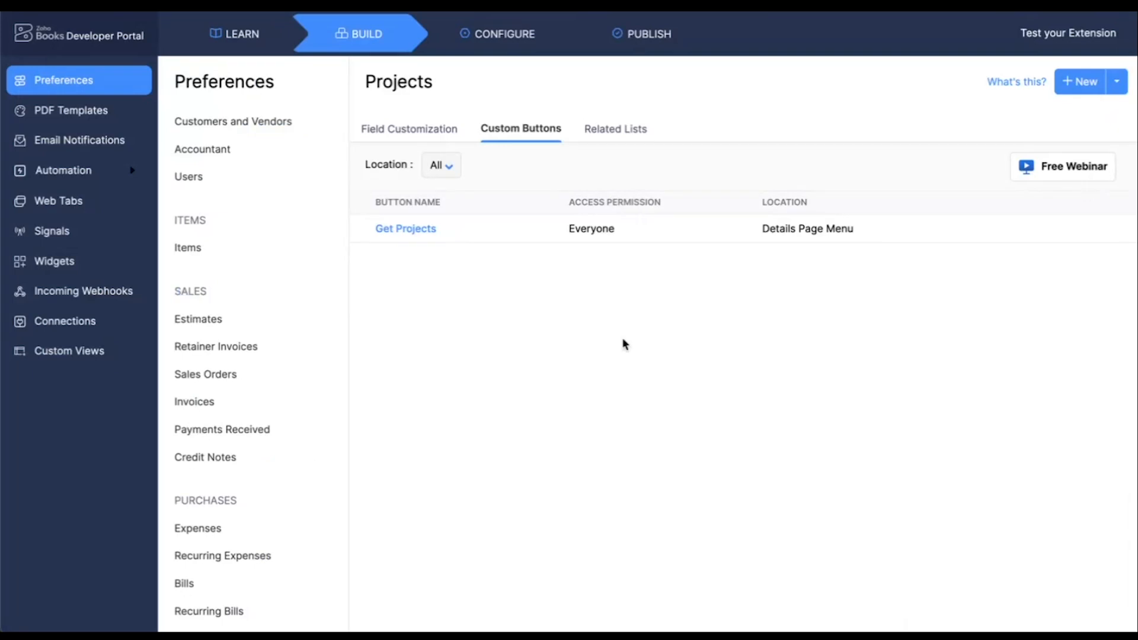
Open the extension's publish page in the developer portal, and switch to the presentation to show the Use Case 2 slide
{"action": "left_click", "coordinate": [634, 45]}
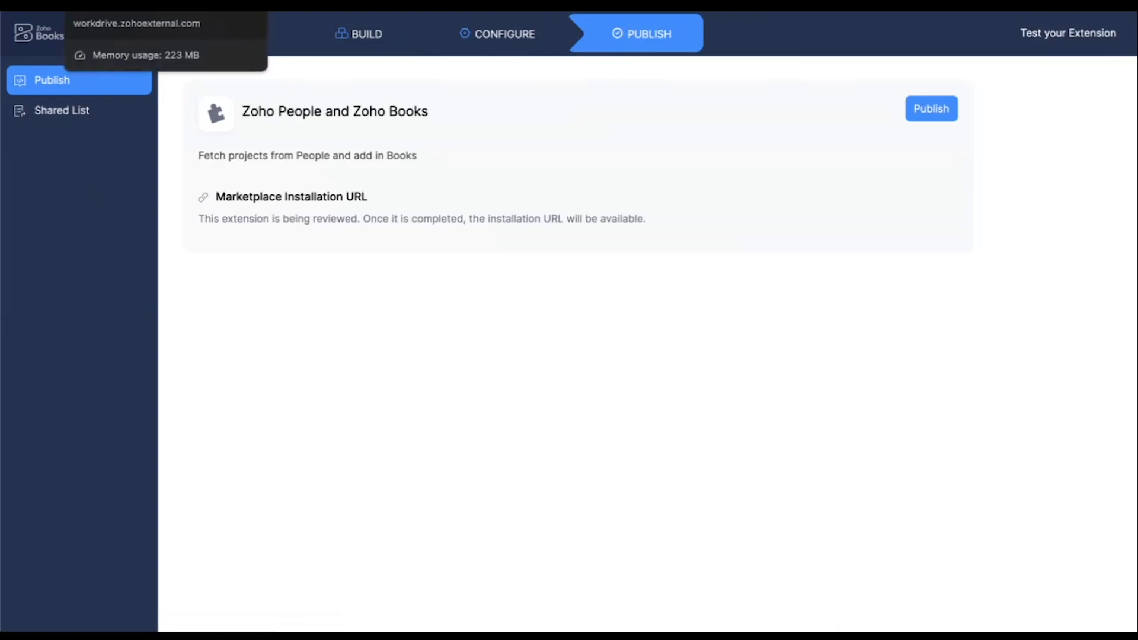
{"action": "left_click", "coordinate": [119, 5]}
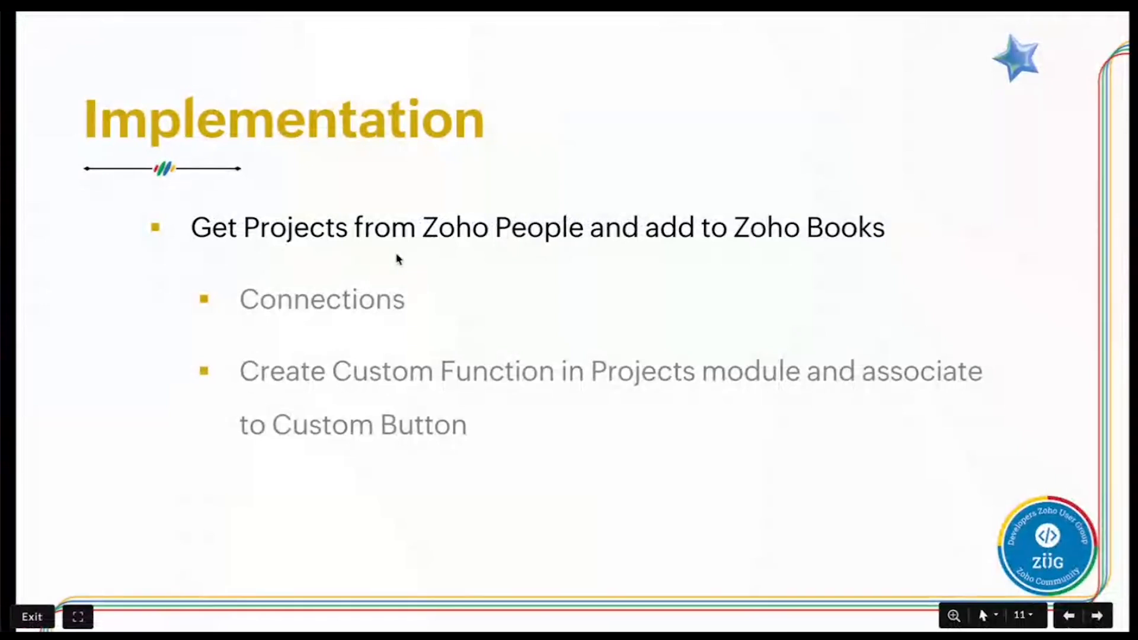
{"action": "key", "text": "Right"}
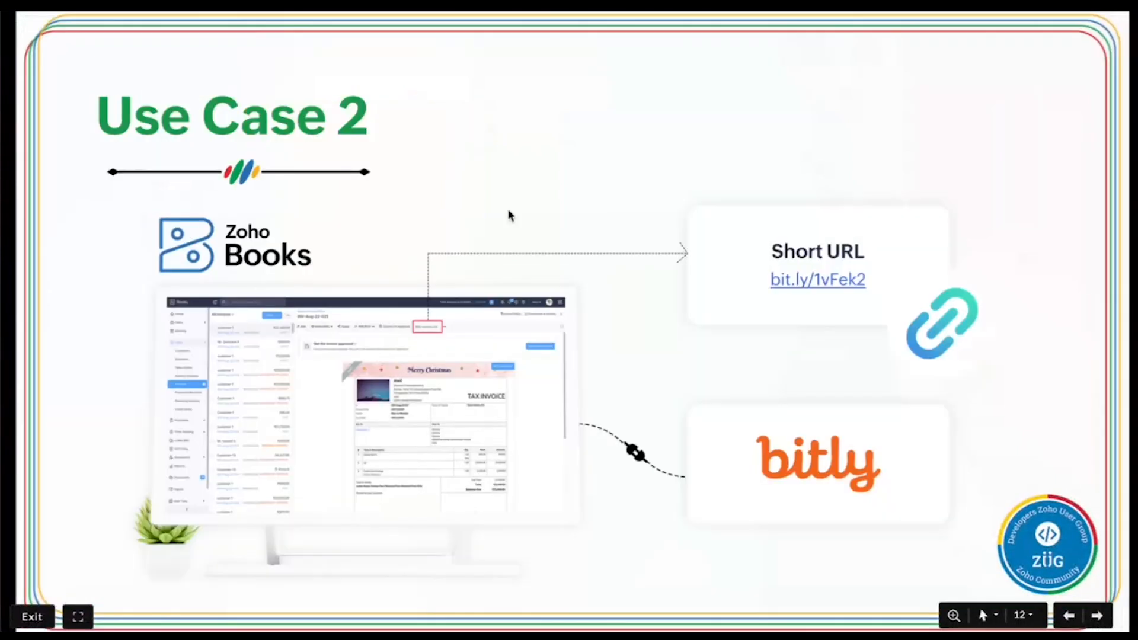
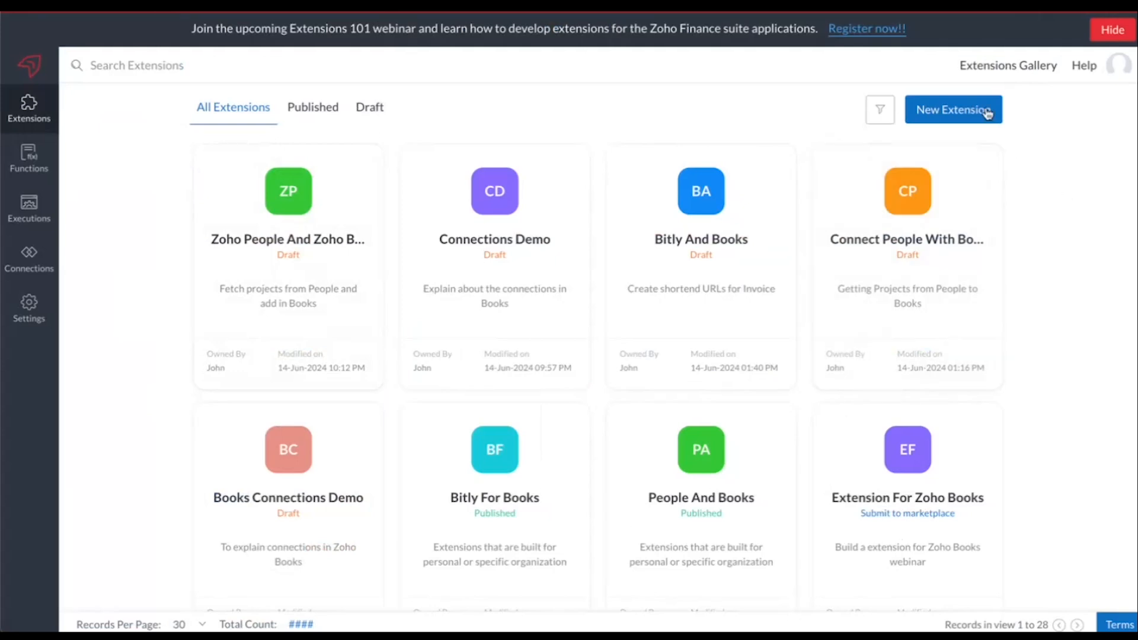
Start a new extension and name it Bitly and Books
{"action": "left_click", "coordinate": [947, 115]}
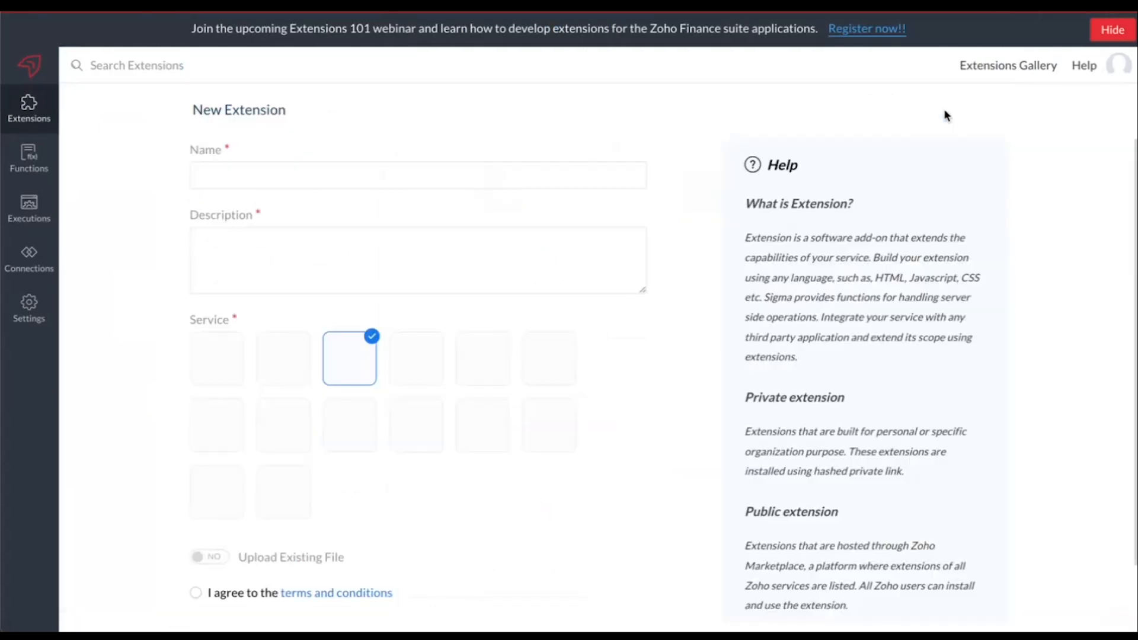
{"action": "left_click", "coordinate": [411, 172]}
{"action": "type", "text": "B"}
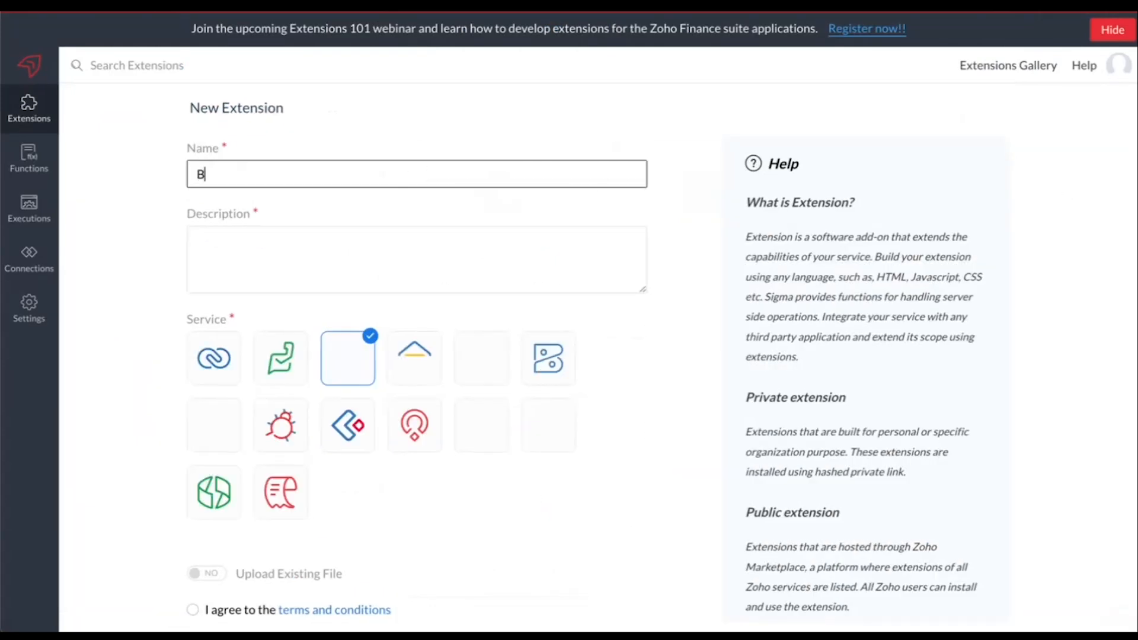
{"action": "type", "text": "itly and Books"}
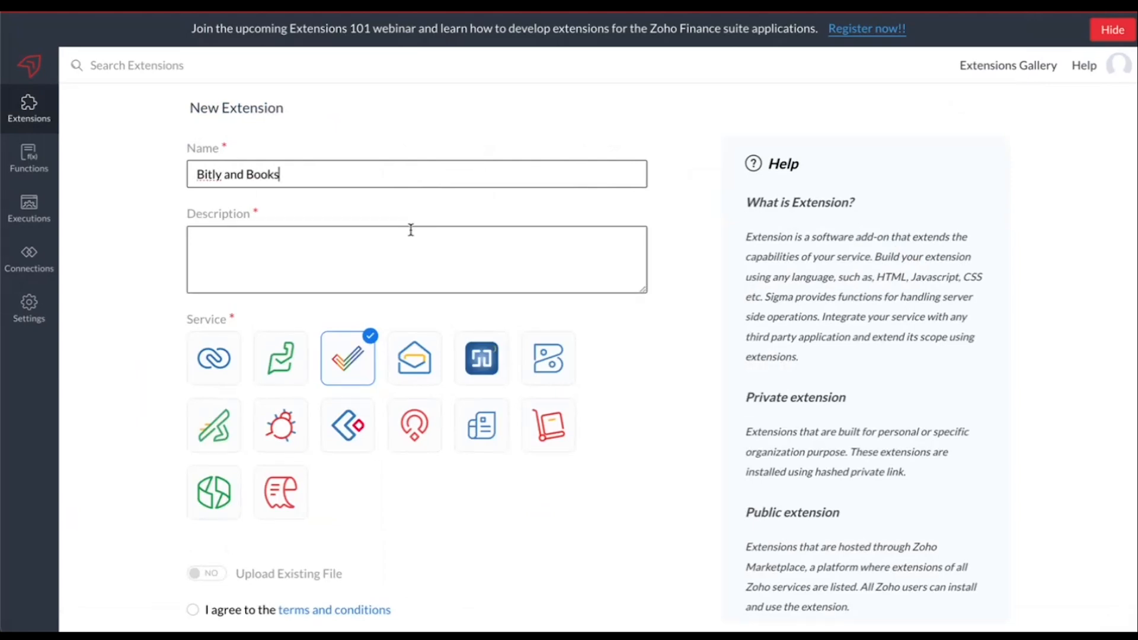
Enter "Shorten all the Invoice URLs" as the new extension's description
{"action": "left_click", "coordinate": [410, 233]}
{"action": "type", "text": "Shoe"}
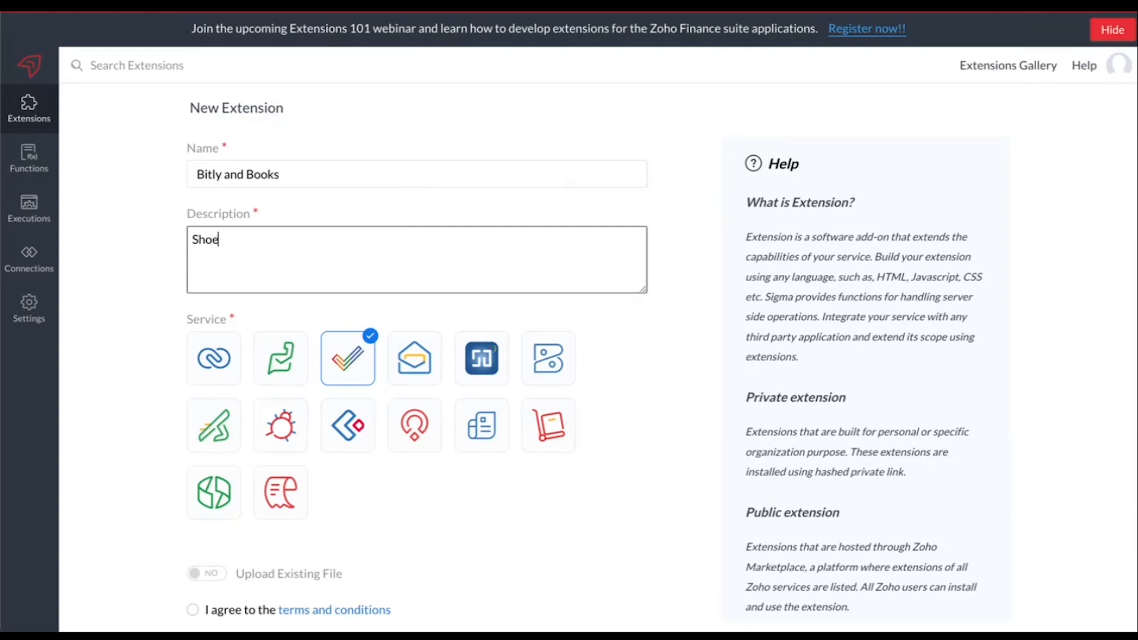
{"action": "key", "text": "BackSpace"}
{"action": "type", "text": "rten all the Invoic"}
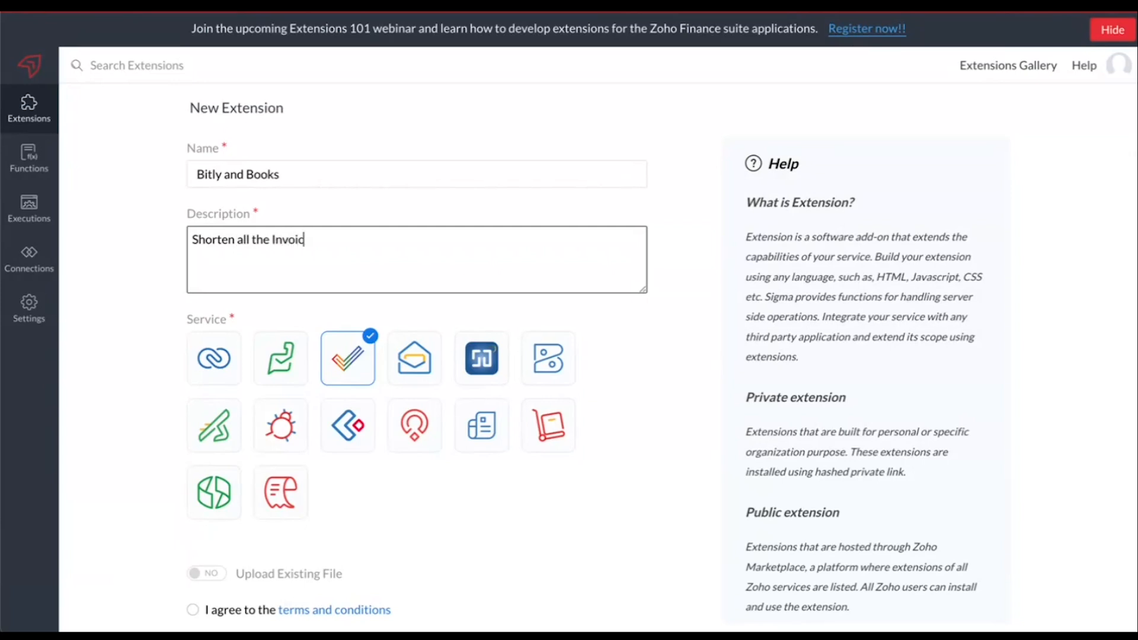
{"action": "type", "text": "e URLs"}
{"action": "left_click", "coordinate": [175, 335]}
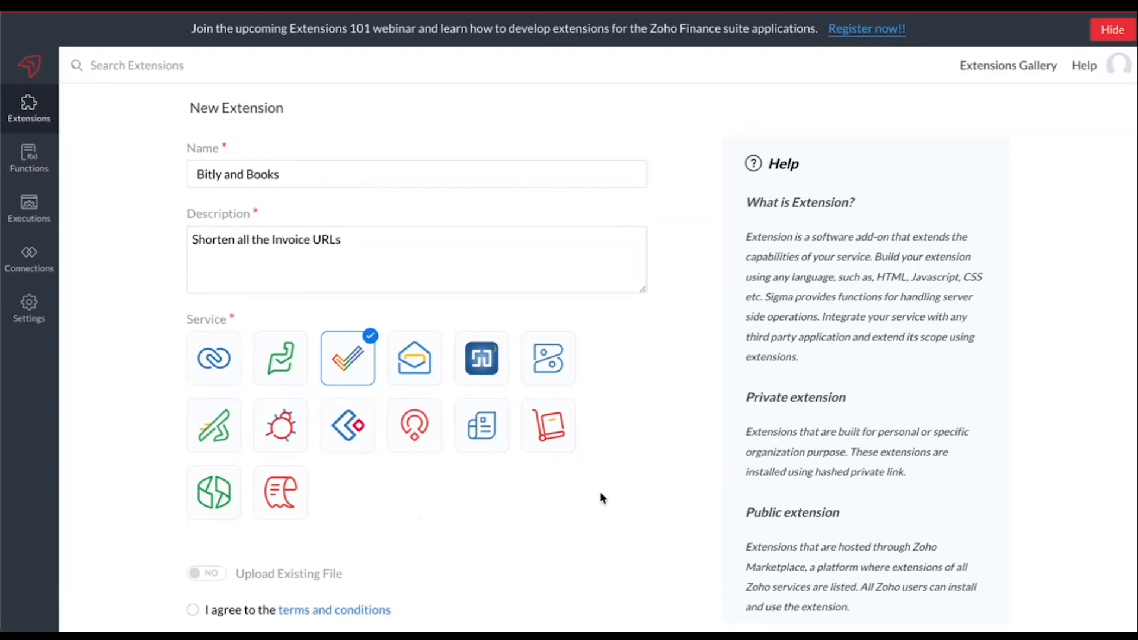
Select Zoho Books as a service, agree to the terms and conditions, and create the extension
{"action": "left_click", "coordinate": [559, 372]}
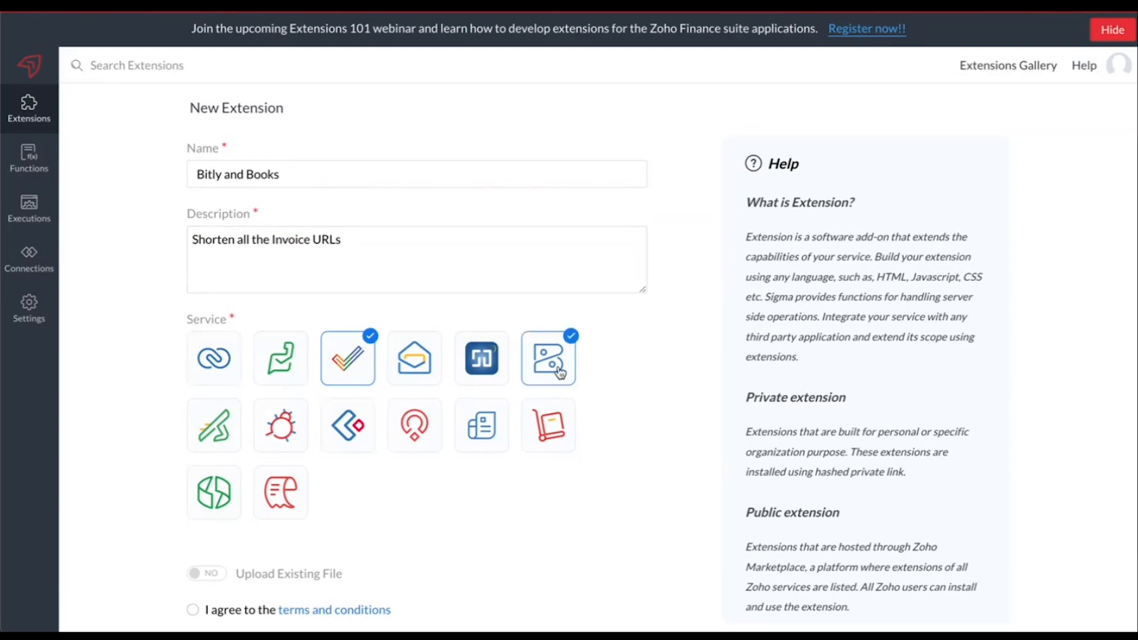
{"action": "scroll", "coordinate": [433, 477], "scroll_direction": "down", "scroll_amount": 1}
{"action": "left_click", "coordinate": [194, 512]}
{"action": "left_click", "coordinate": [215, 564]}
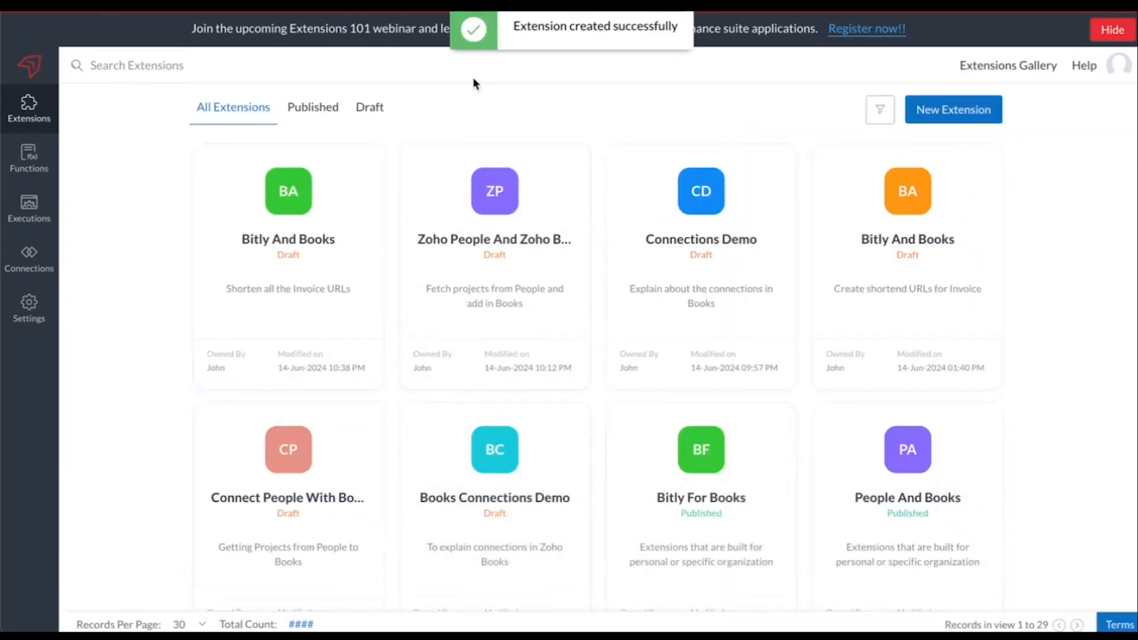
Open the new Bitly And Books extension for editing and bring up all pre-defined connection services in its build section
{"action": "mouse_move", "coordinate": [196, 285]}
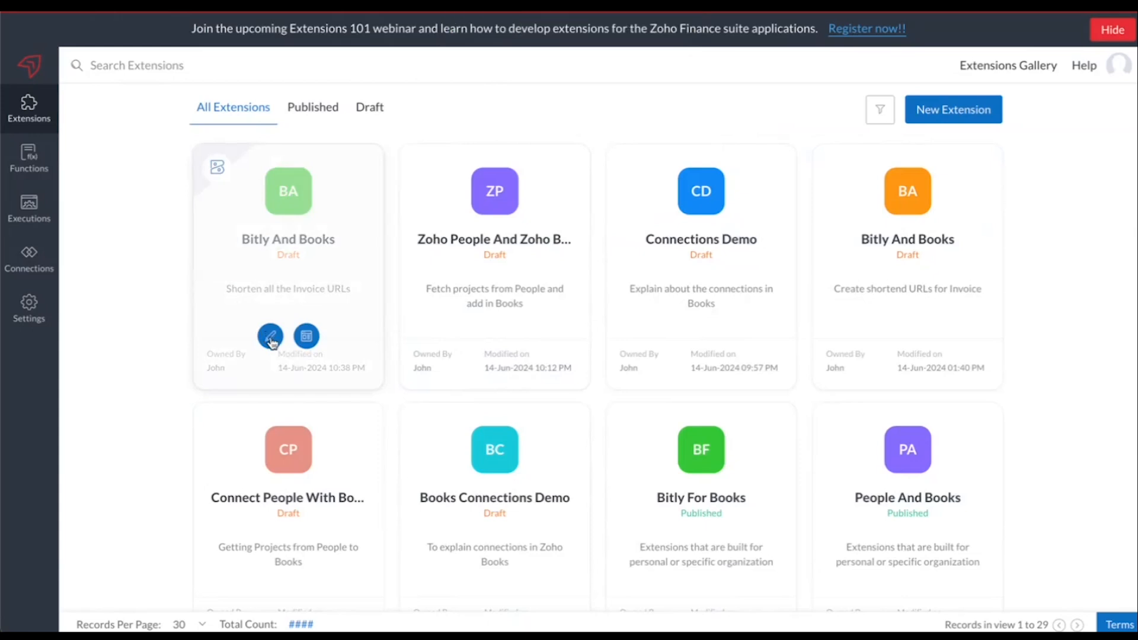
{"action": "left_click", "coordinate": [271, 337]}
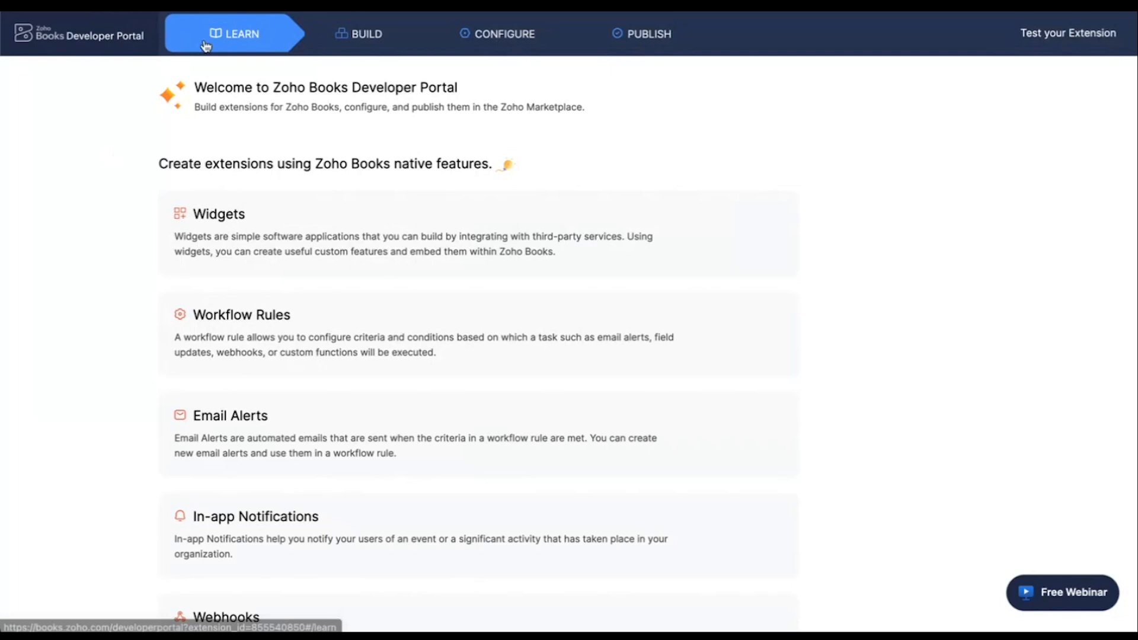
{"action": "left_click", "coordinate": [354, 46]}
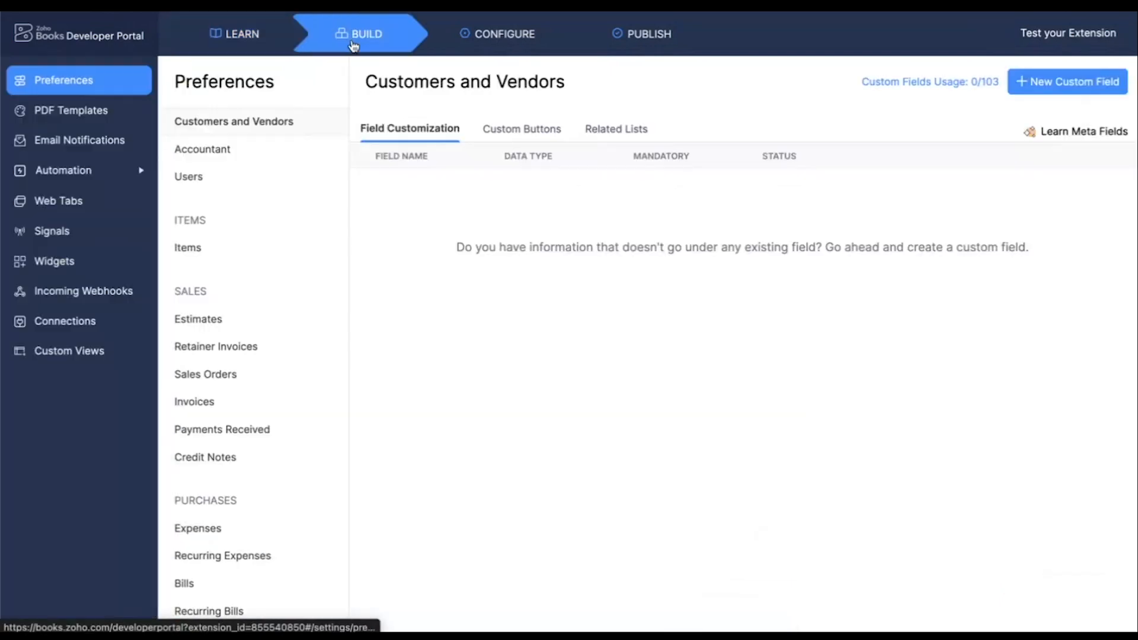
{"action": "left_click", "coordinate": [51, 323]}
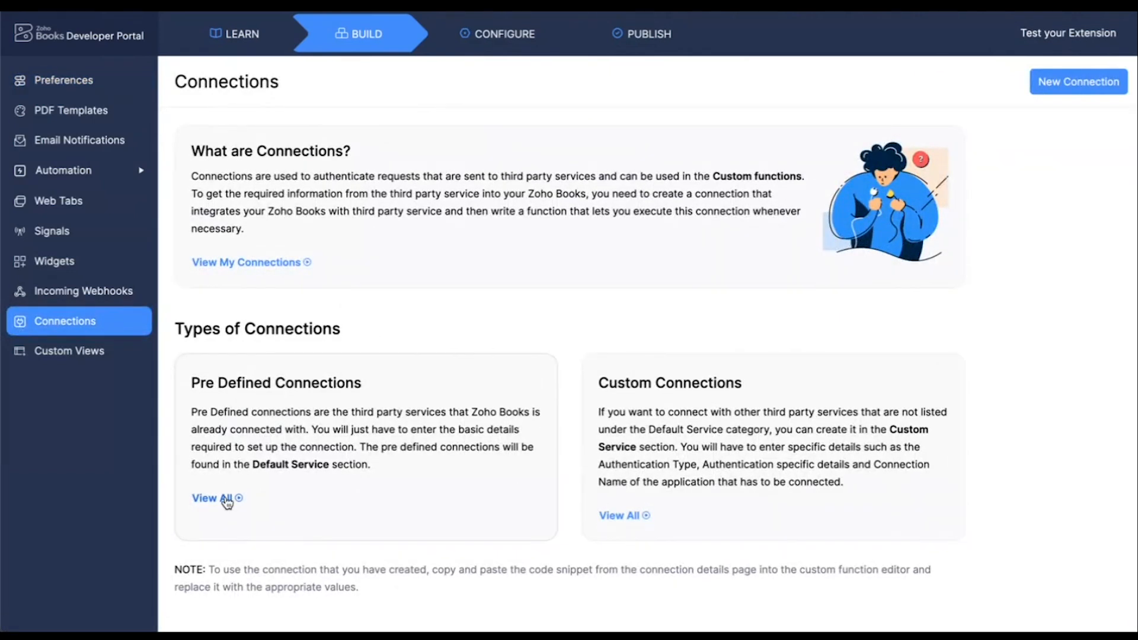
{"action": "left_click", "coordinate": [227, 500]}
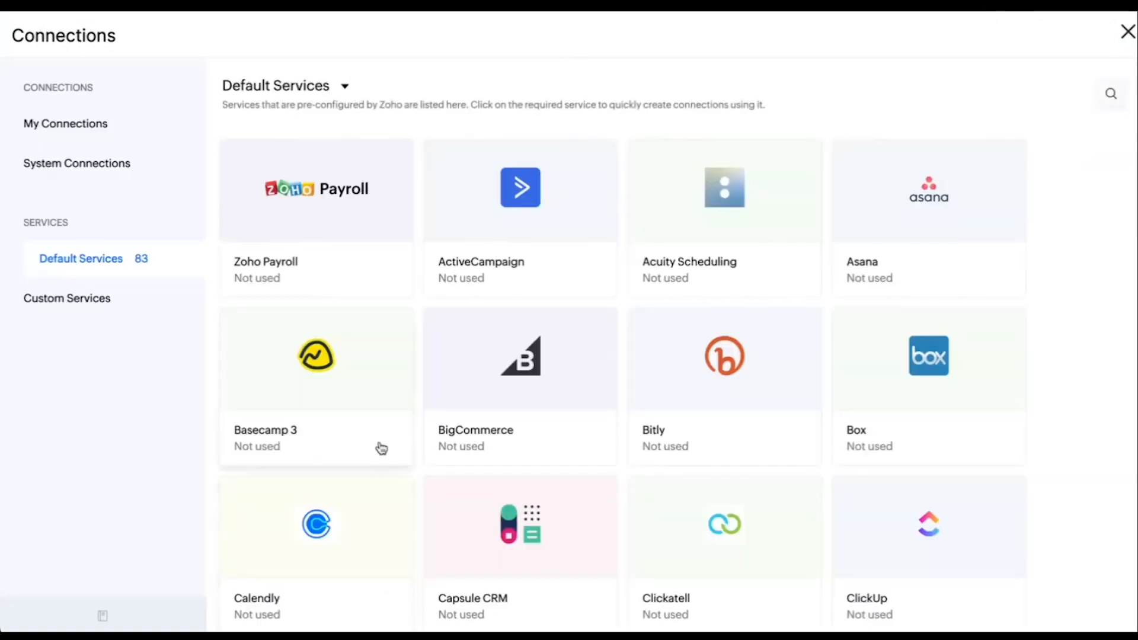
Begin a connection for the Bitly service and name it Bitly and Books
{"action": "left_click", "coordinate": [710, 390]}
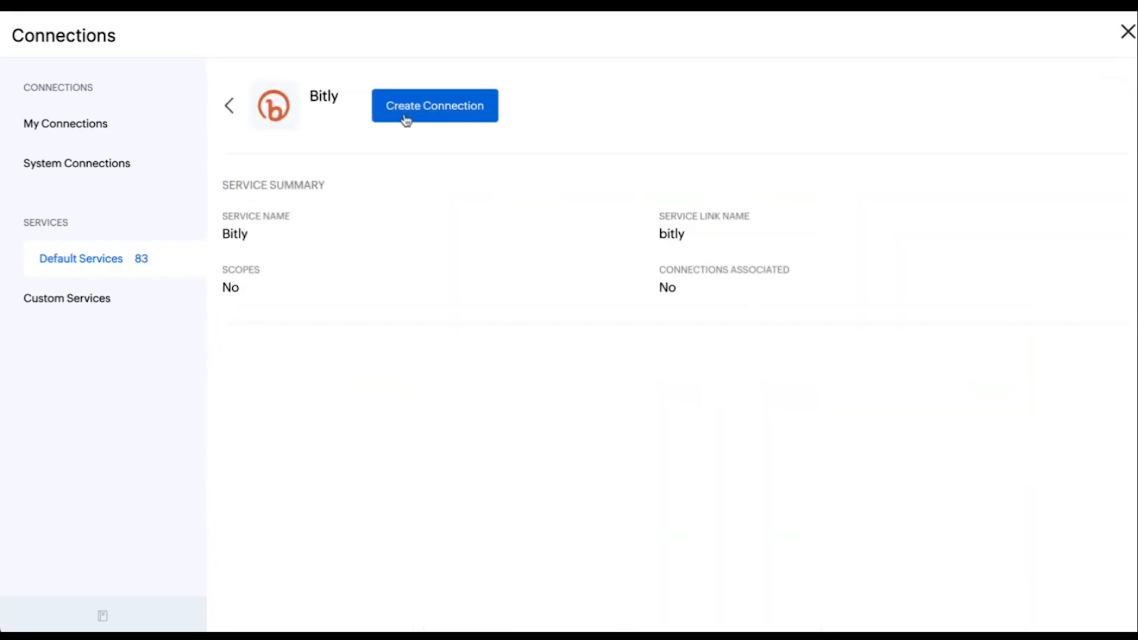
{"action": "left_click", "coordinate": [407, 120]}
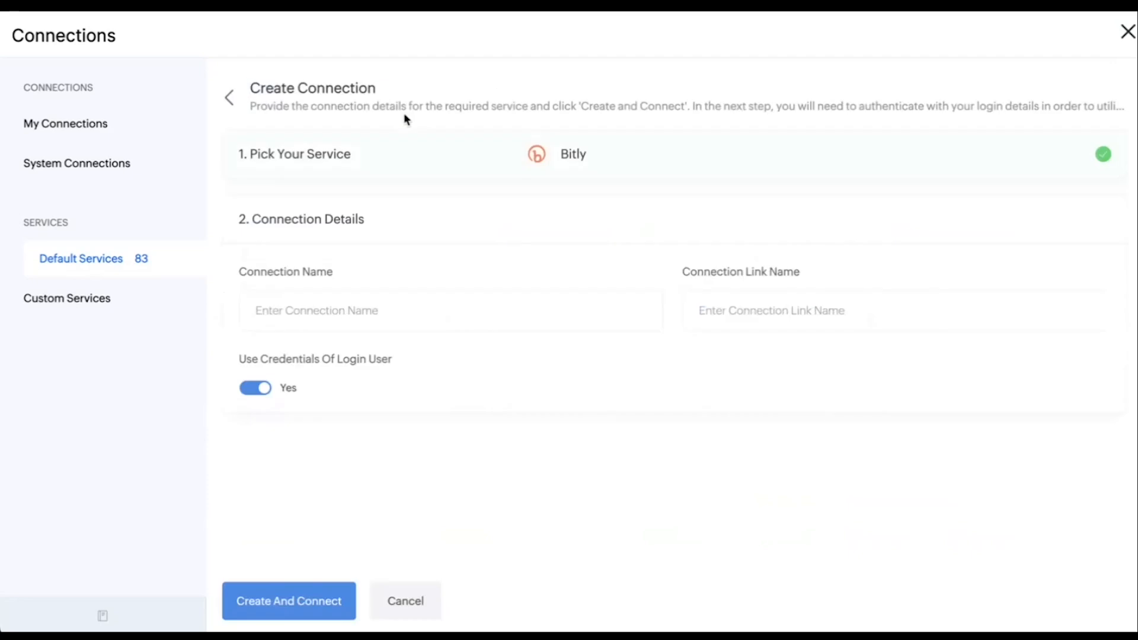
{"action": "left_click", "coordinate": [352, 305]}
{"action": "type", "text": "B"}
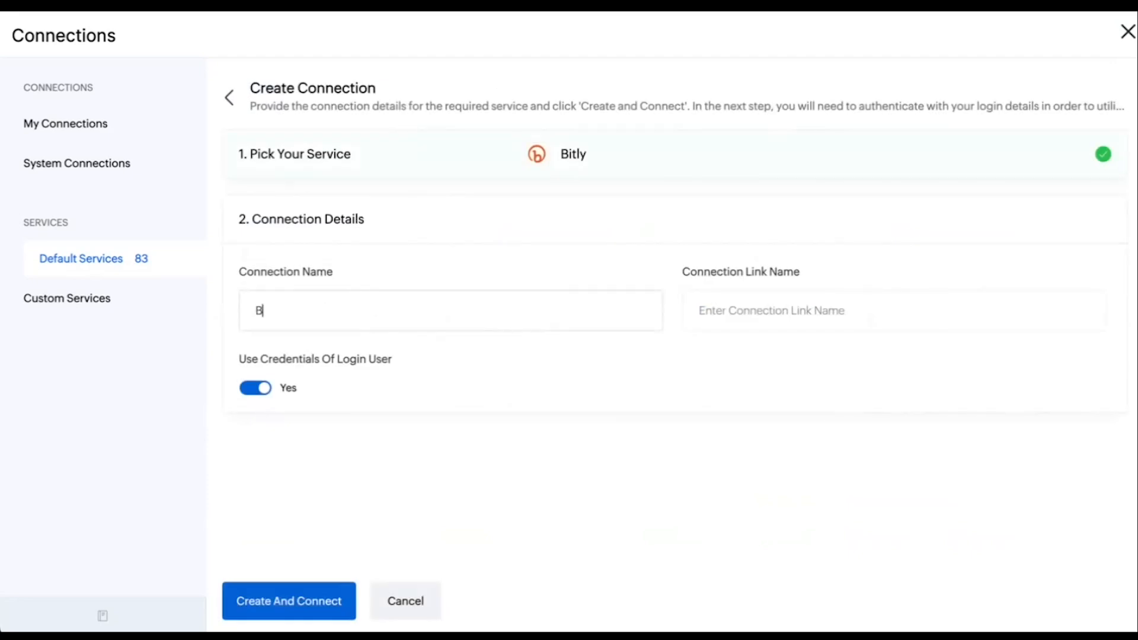
{"action": "type", "text": "itly an"}
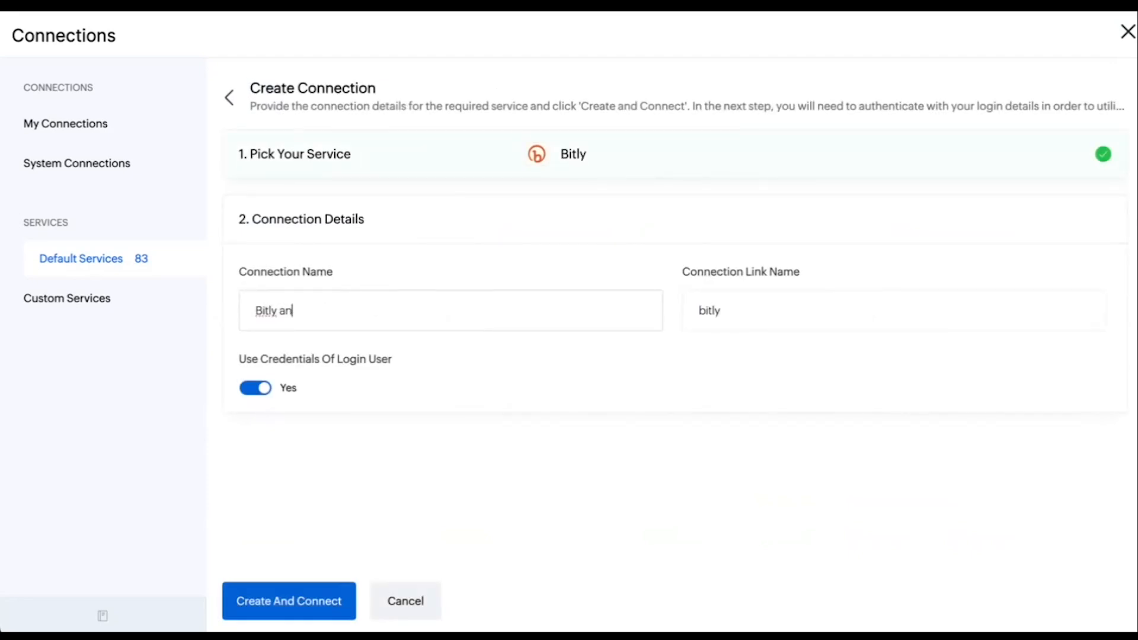
{"action": "type", "text": "d Books"}
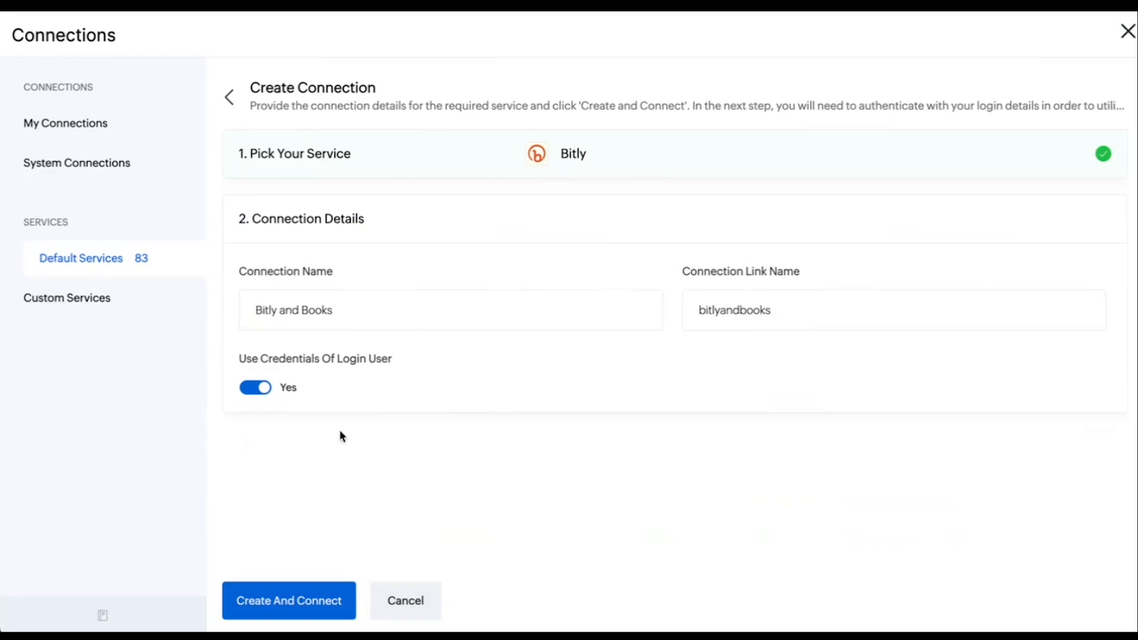
Create the Bitly connection and authorize its access to the Bitly account
{"action": "left_click", "coordinate": [285, 603]}
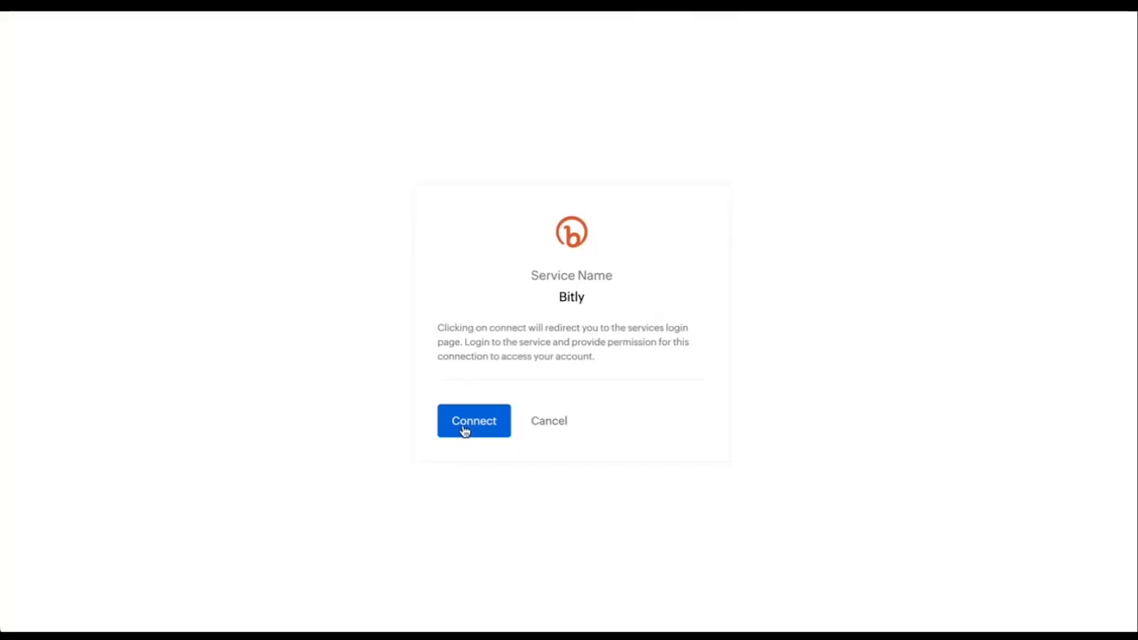
{"action": "left_click", "coordinate": [463, 425]}
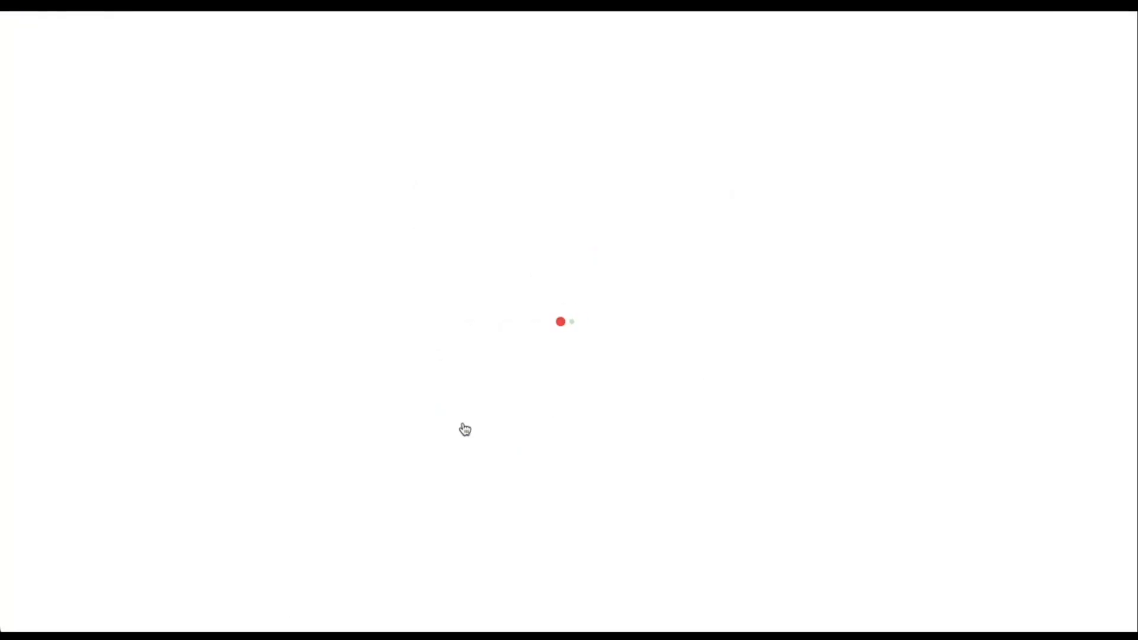
{"action": "left_click", "coordinate": [738, 300]}
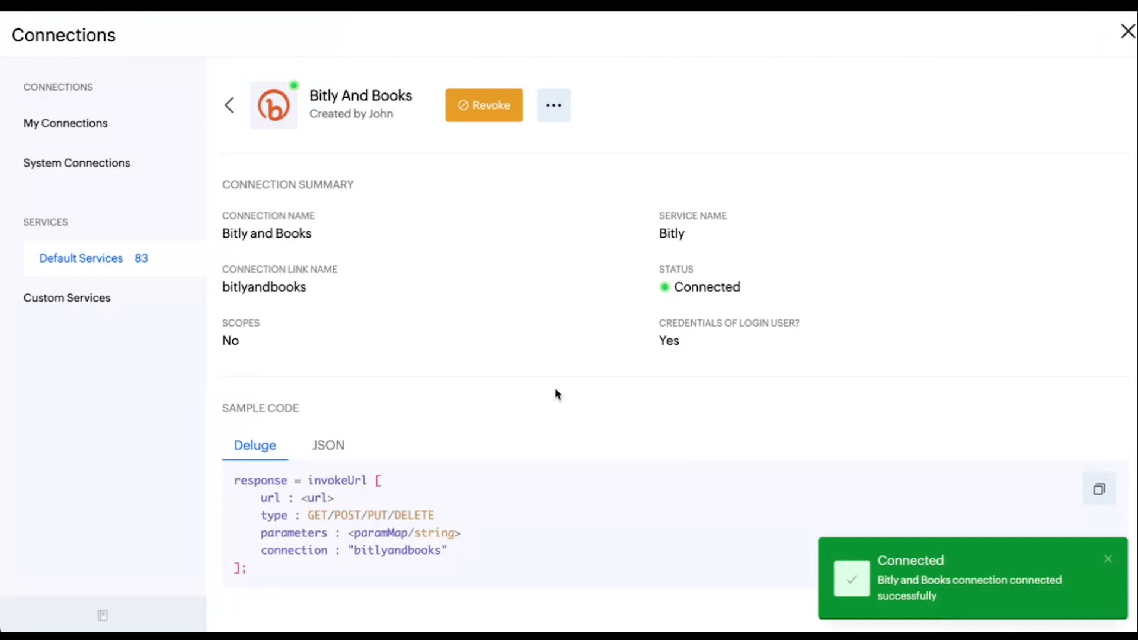
Search the default services for "books" and begin a new connection for Zoho Books
{"action": "left_click", "coordinate": [83, 272]}
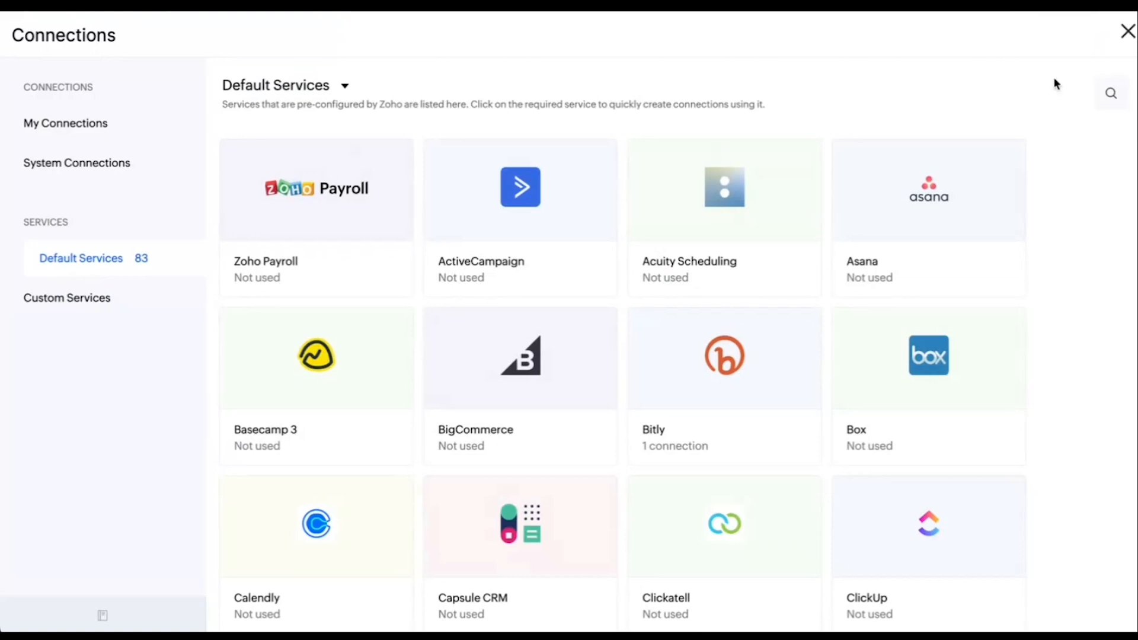
{"action": "left_click", "coordinate": [1109, 94]}
{"action": "type", "text": "bo"}
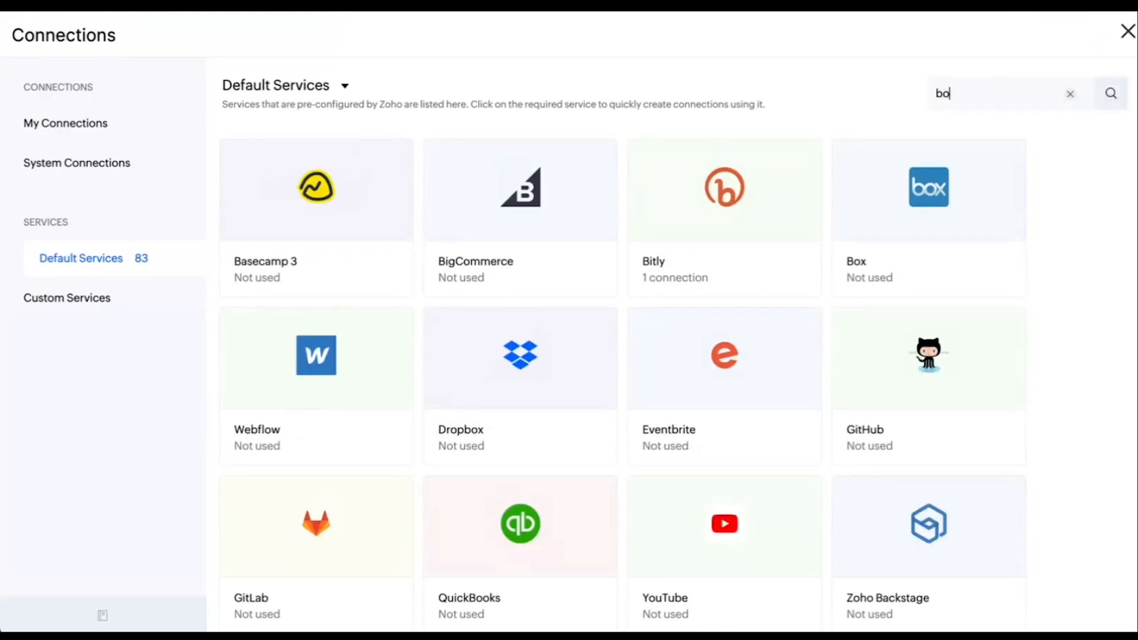
{"action": "type", "text": "oks"}
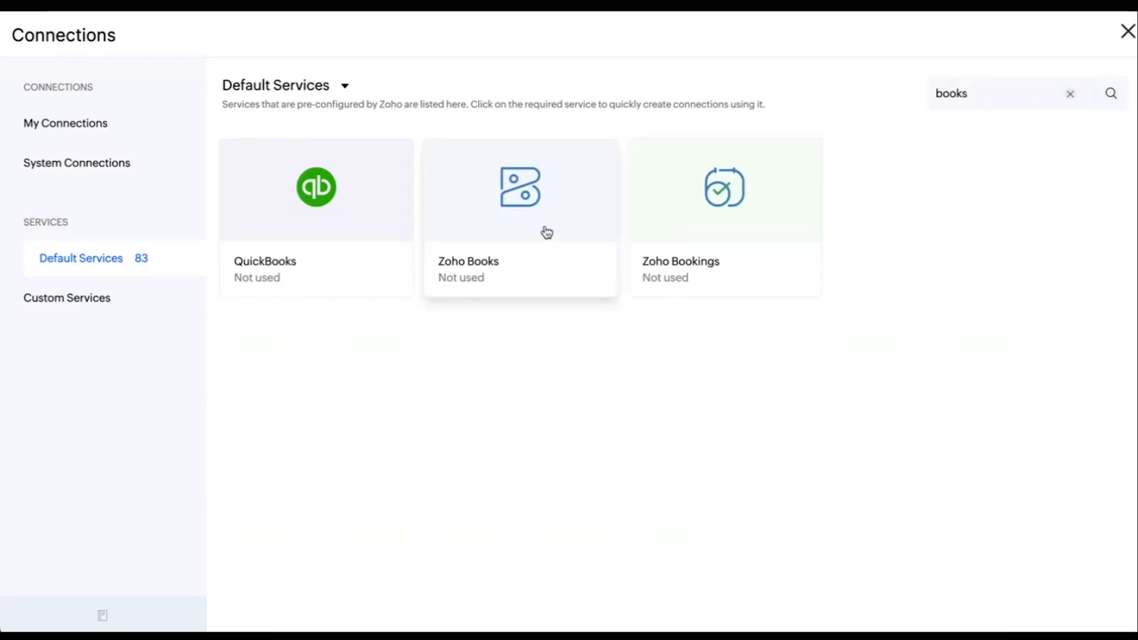
{"action": "left_click", "coordinate": [546, 232]}
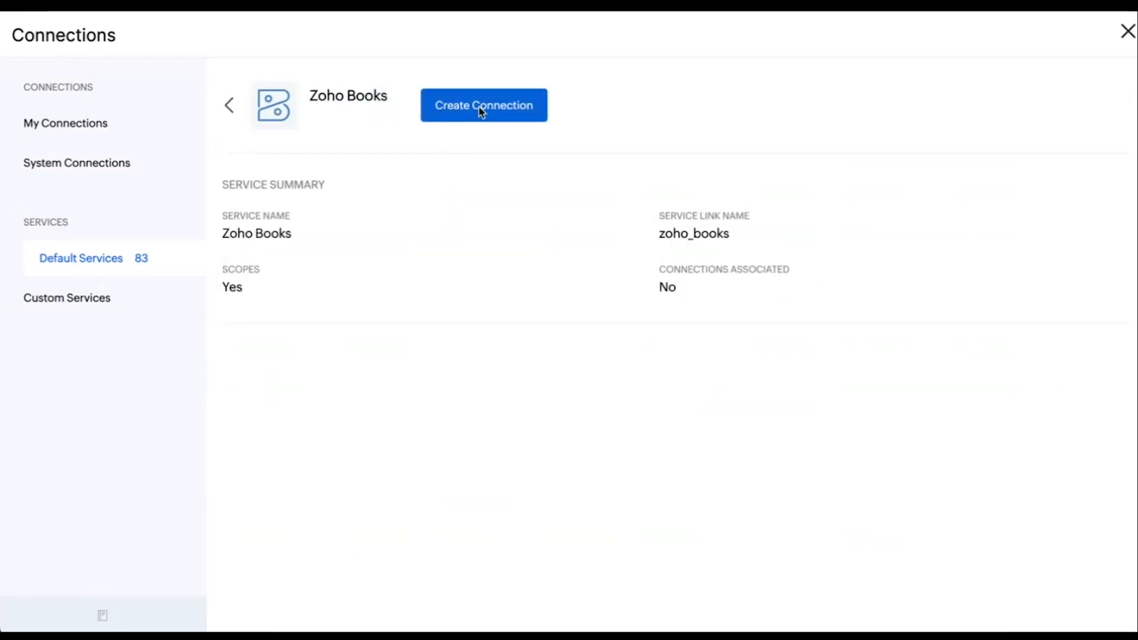
{"action": "left_click", "coordinate": [478, 108]}
Name the Zoho Books connection Connect Books
{"action": "left_click", "coordinate": [338, 315]}
{"action": "type", "text": "Conn"}
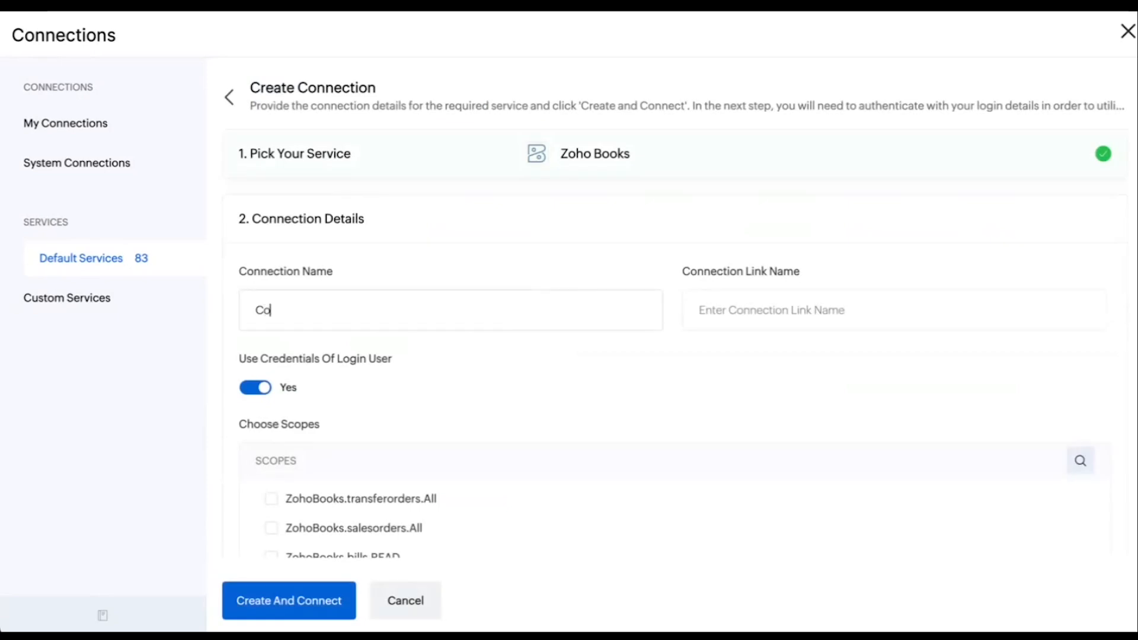
{"action": "key", "text": "BackSpace"}
{"action": "key", "text": "BackSpace"}
{"action": "type", "text": "n"}
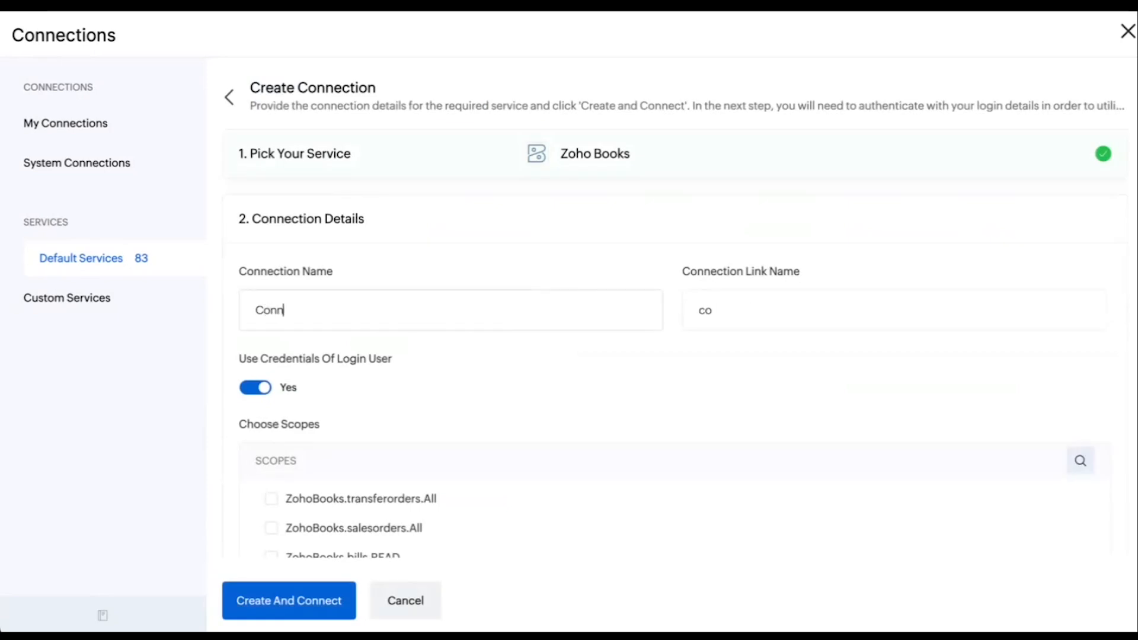
{"action": "type", "text": "ect Books"}
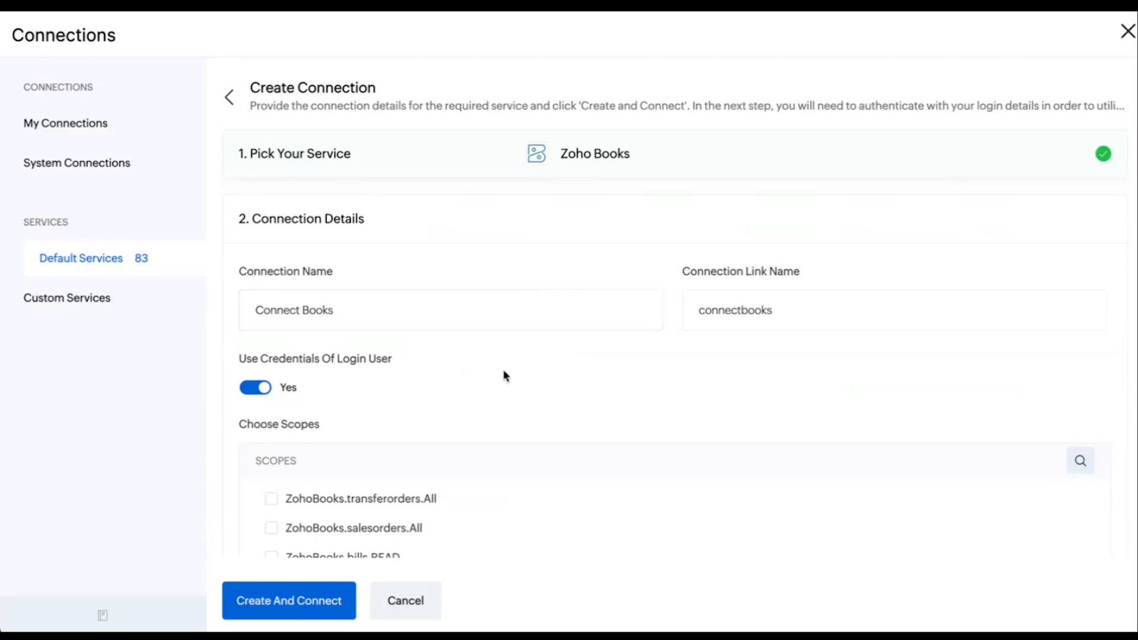
Filter the connection's scopes by "invoi", select ZohoBooks.invoices.All, and clear the scope search
{"action": "scroll", "coordinate": [505, 376], "scroll_direction": "down", "scroll_amount": 1}
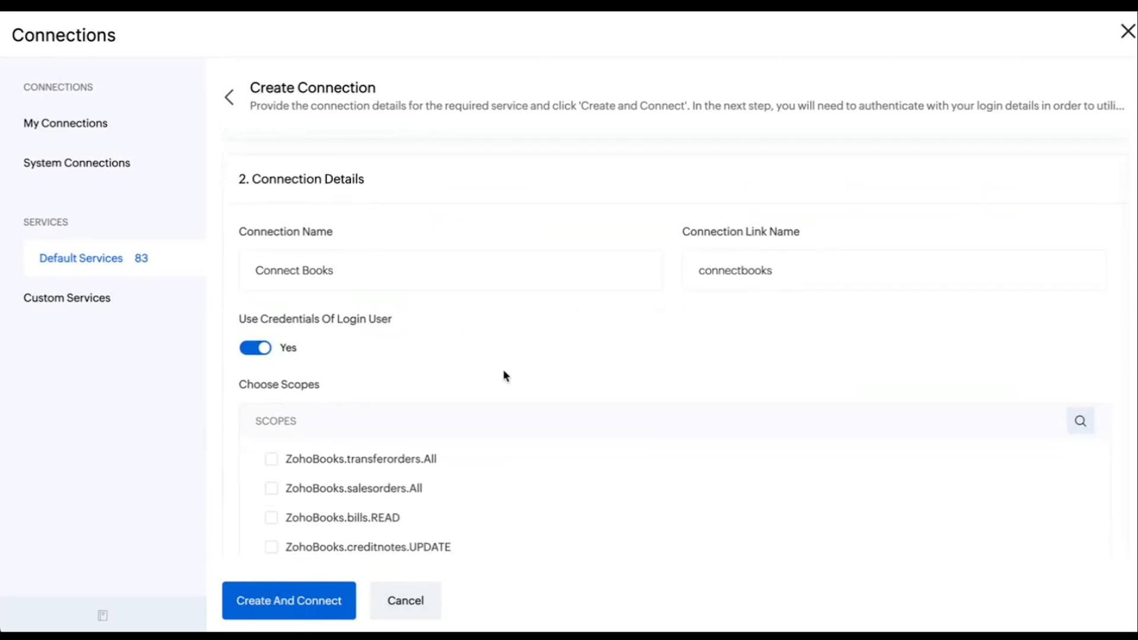
{"action": "scroll", "coordinate": [505, 376], "scroll_direction": "down", "scroll_amount": 1}
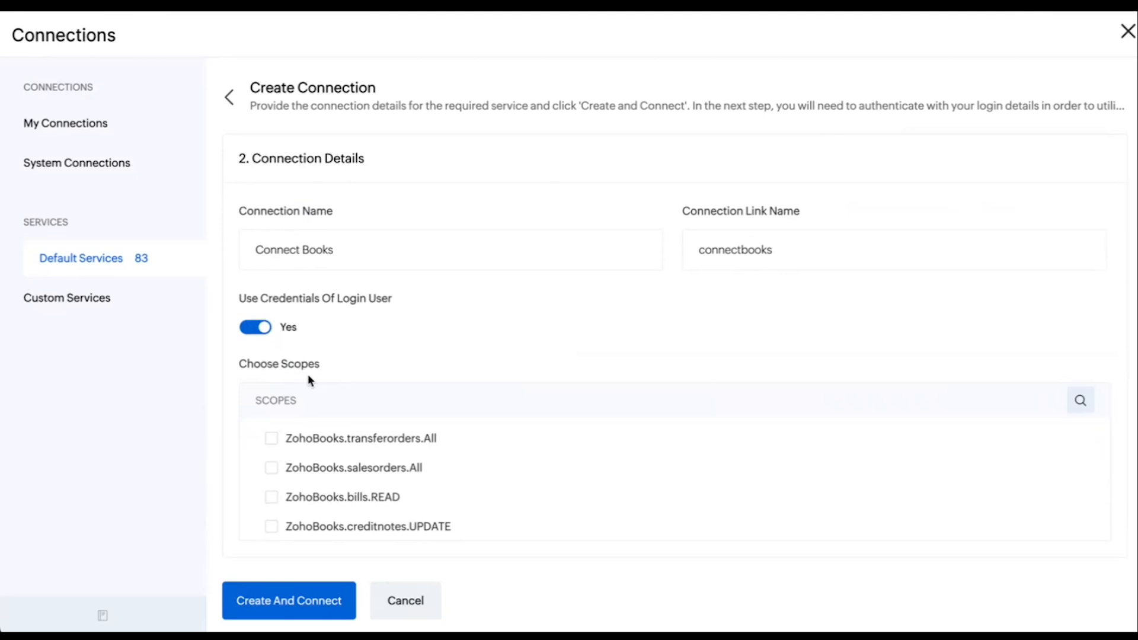
{"action": "left_click", "coordinate": [1080, 409]}
{"action": "type", "text": "invoi"}
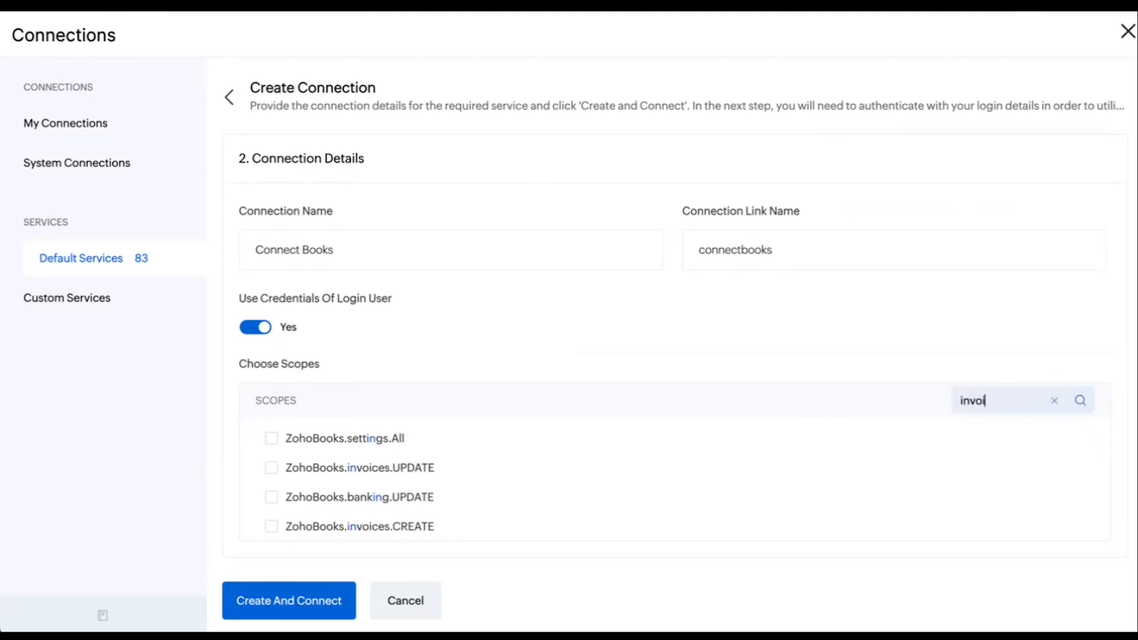
{"action": "scroll", "coordinate": [688, 500], "scroll_direction": "down", "scroll_amount": 1}
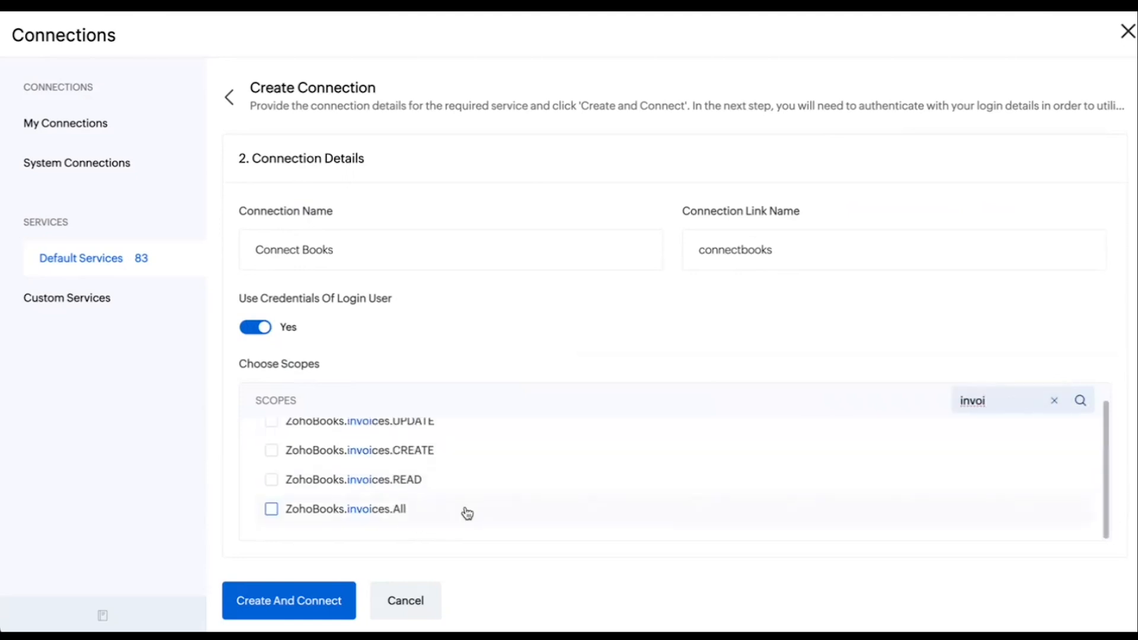
{"action": "left_click", "coordinate": [272, 511]}
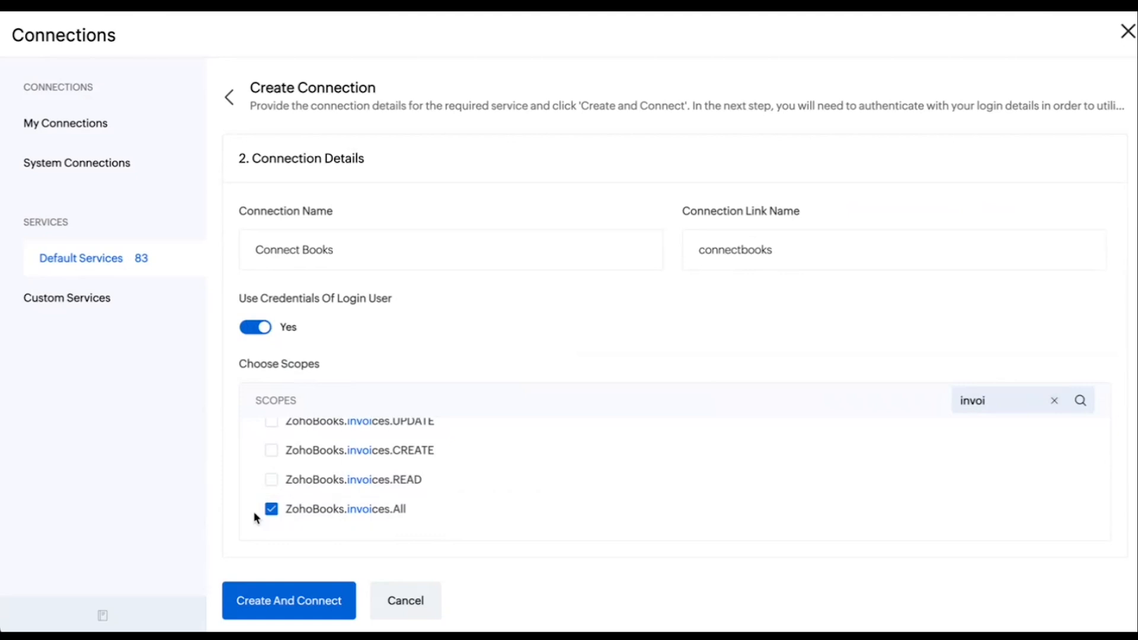
{"action": "left_click", "coordinate": [1054, 403]}
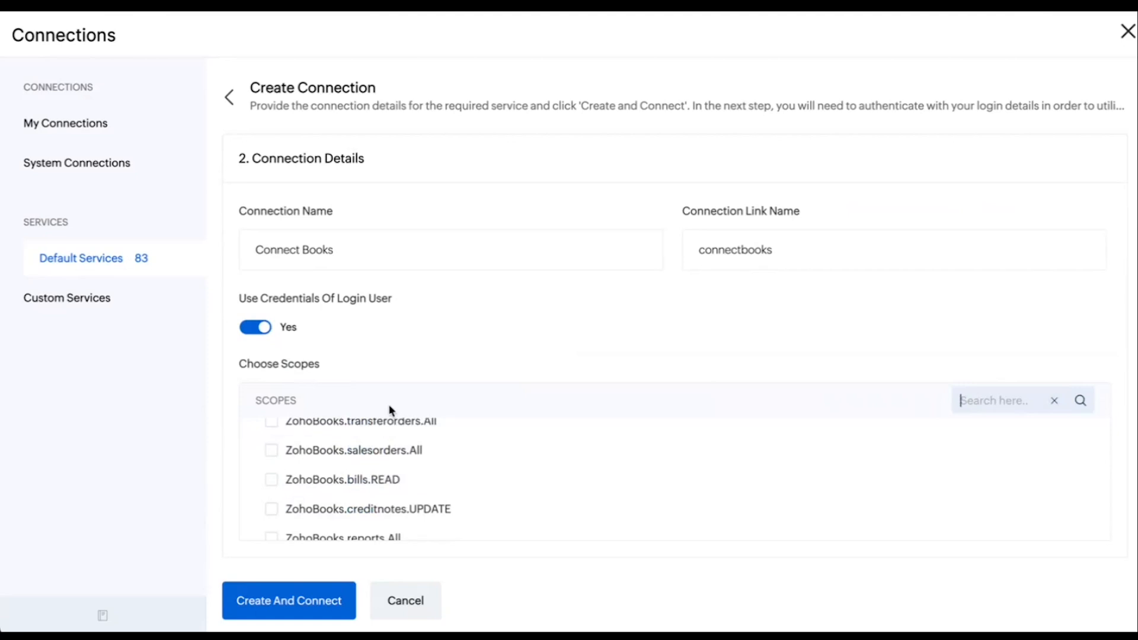
{"action": "scroll", "coordinate": [330, 537], "scroll_direction": "down", "scroll_amount": 3}
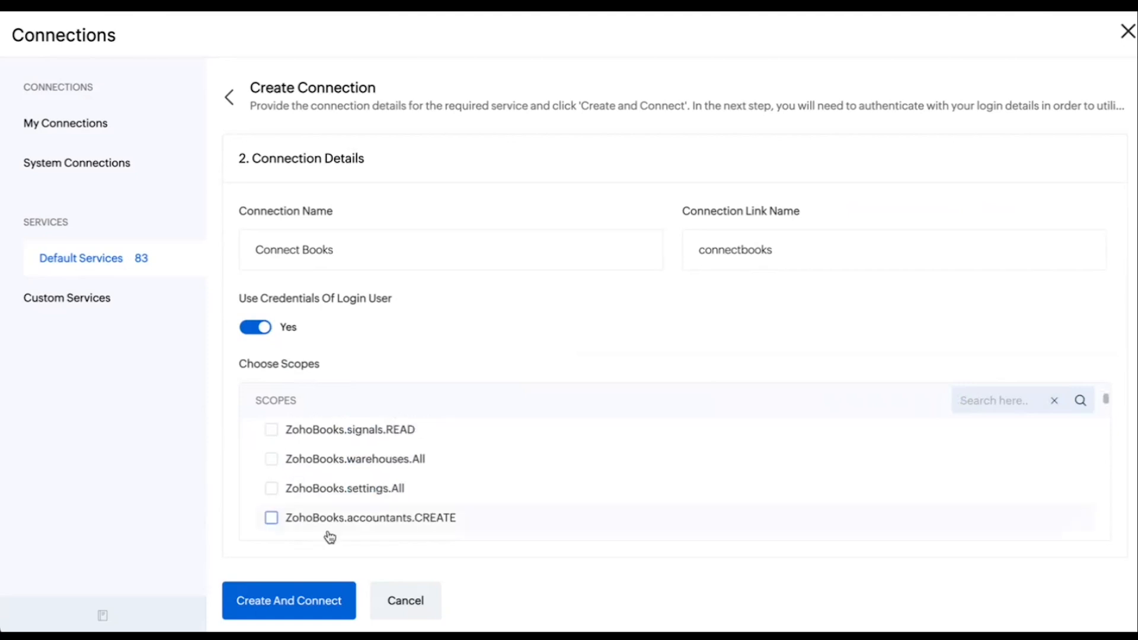
Create the Connect Books connection, accept its access to Zoho Books invoices, check it in My Connections, and close the connections window
{"action": "left_click", "coordinate": [287, 598]}
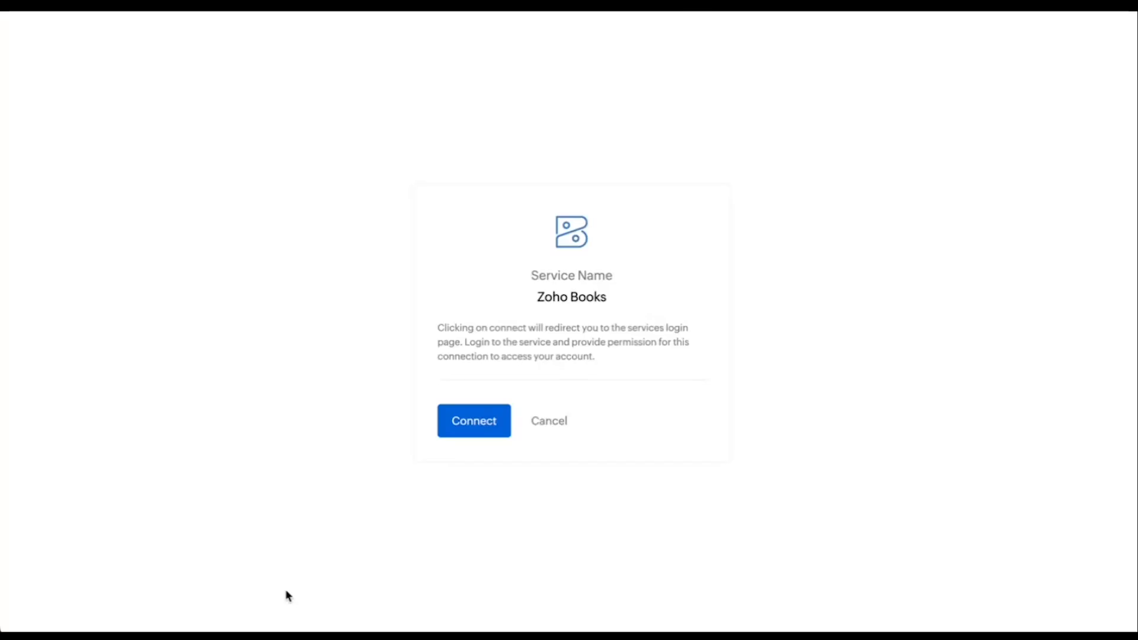
{"action": "left_click", "coordinate": [478, 426]}
{"action": "left_click", "coordinate": [742, 308]}
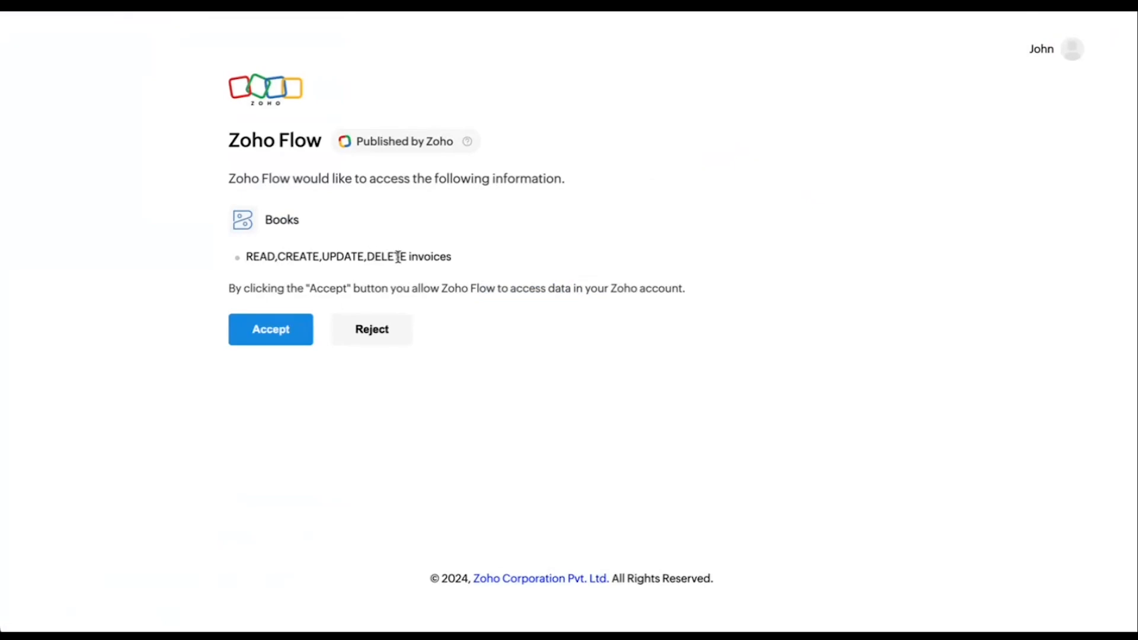
{"action": "left_click", "coordinate": [271, 332]}
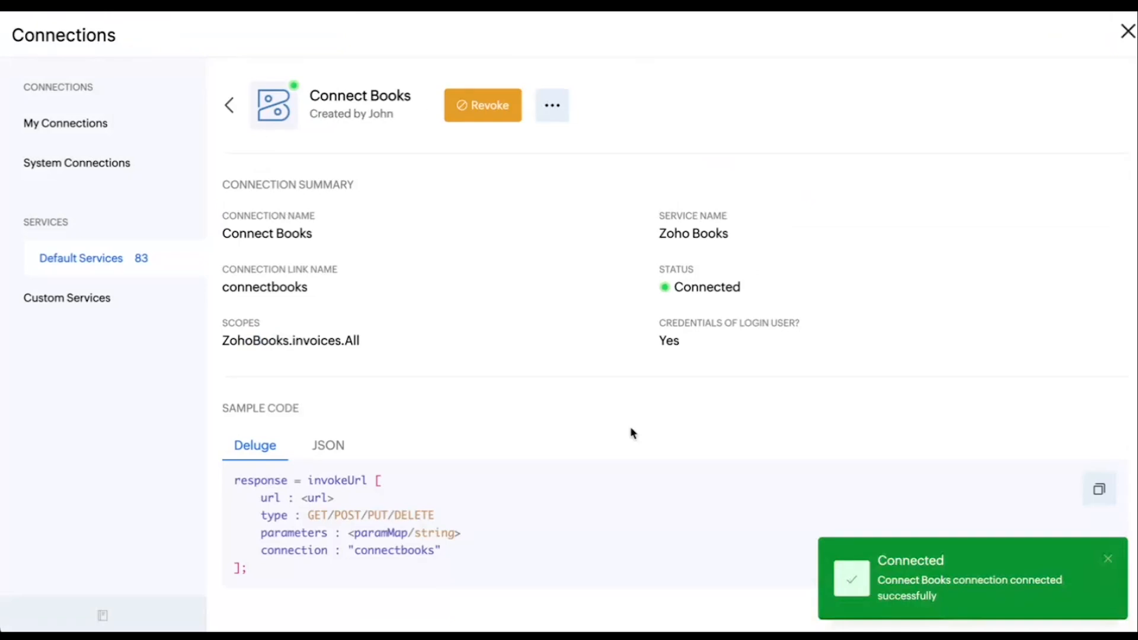
{"action": "left_click", "coordinate": [100, 134]}
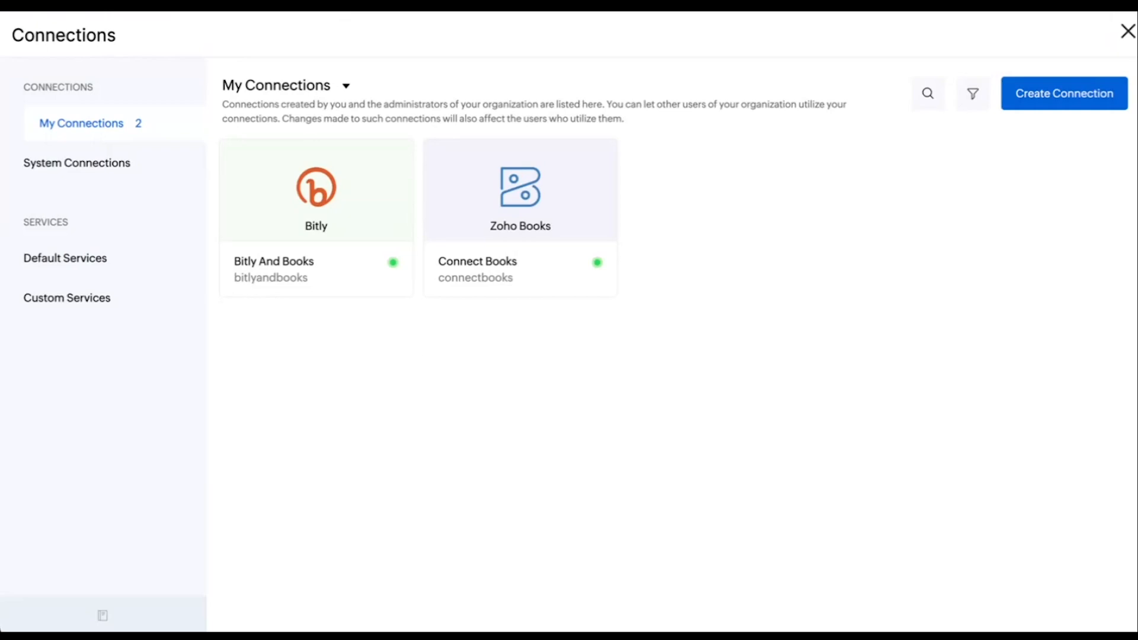
{"action": "left_click", "coordinate": [1128, 30]}
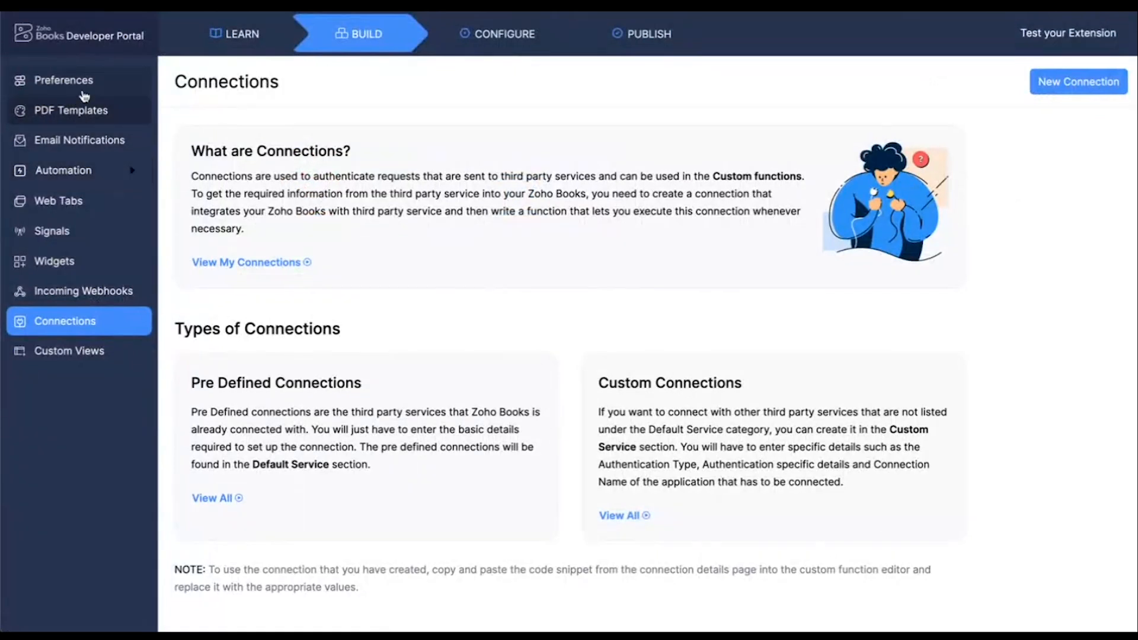
Start a new custom field for invoices in the preferences and label it Bitly URL
{"action": "left_click", "coordinate": [50, 83]}
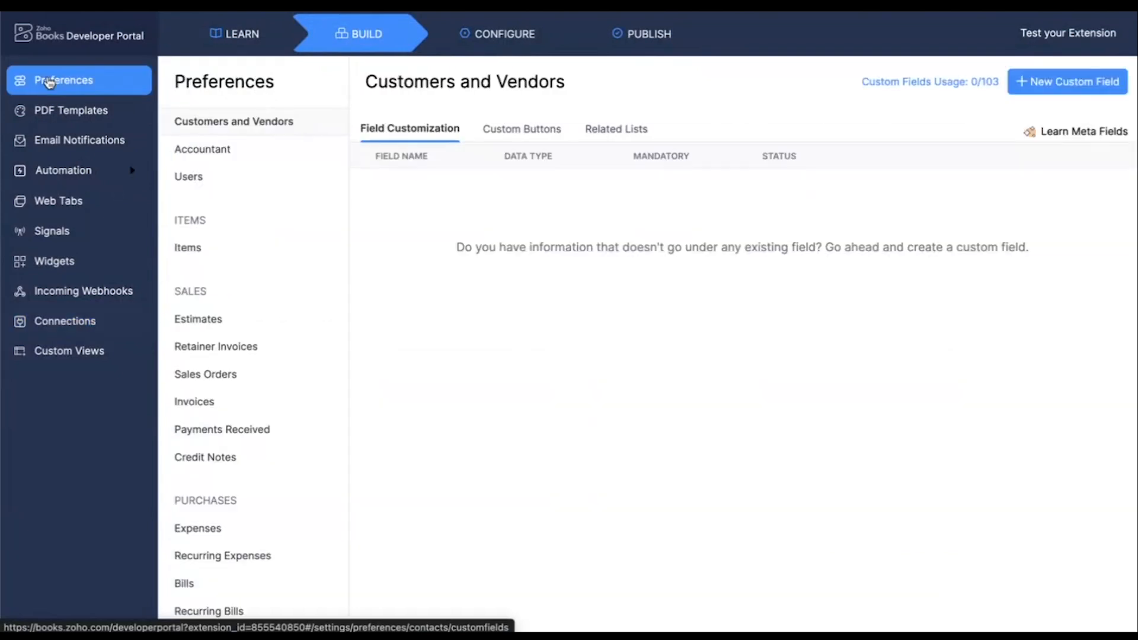
{"action": "scroll", "coordinate": [264, 293], "scroll_direction": "down", "scroll_amount": 1}
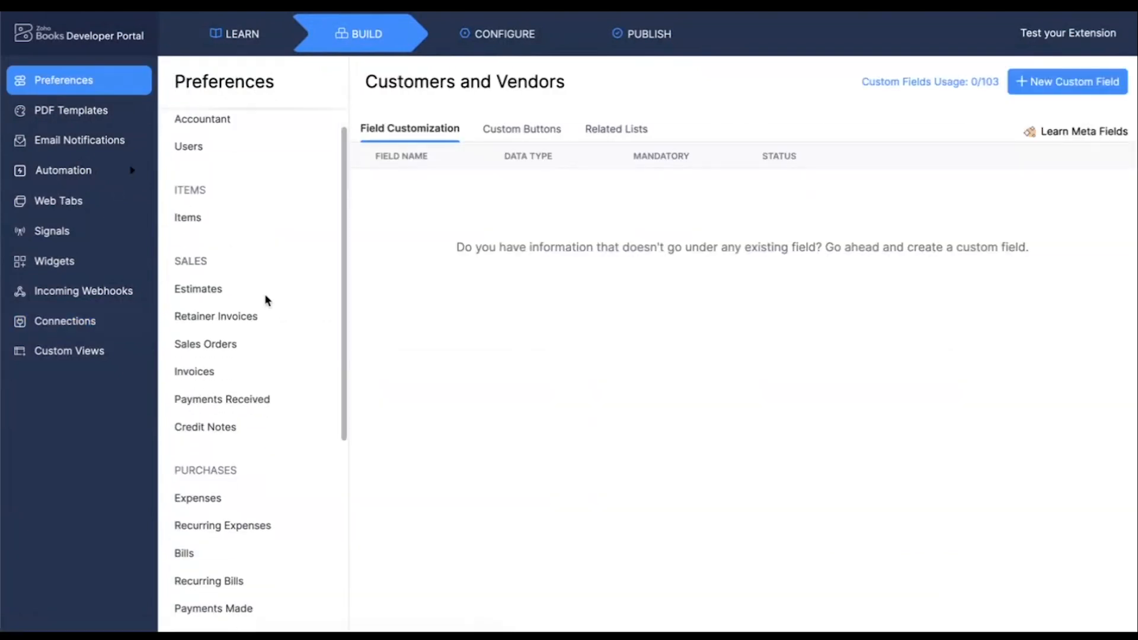
{"action": "left_click", "coordinate": [200, 376]}
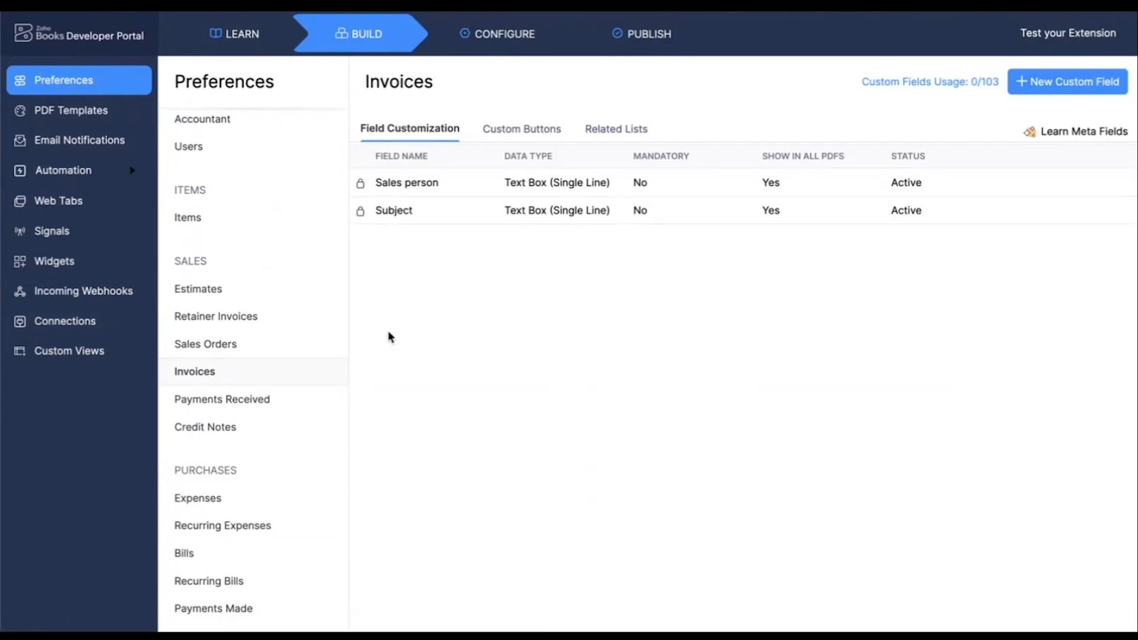
{"action": "left_click", "coordinate": [1061, 86]}
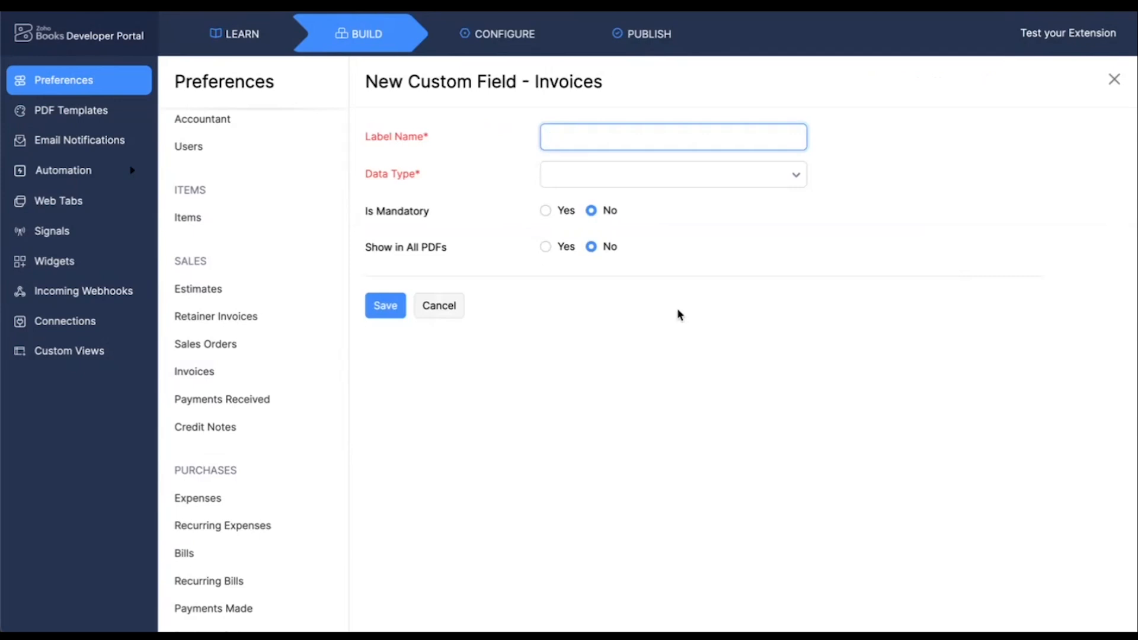
{"action": "type", "text": "Bitly URL"}
{"action": "left_click", "coordinate": [843, 192]}
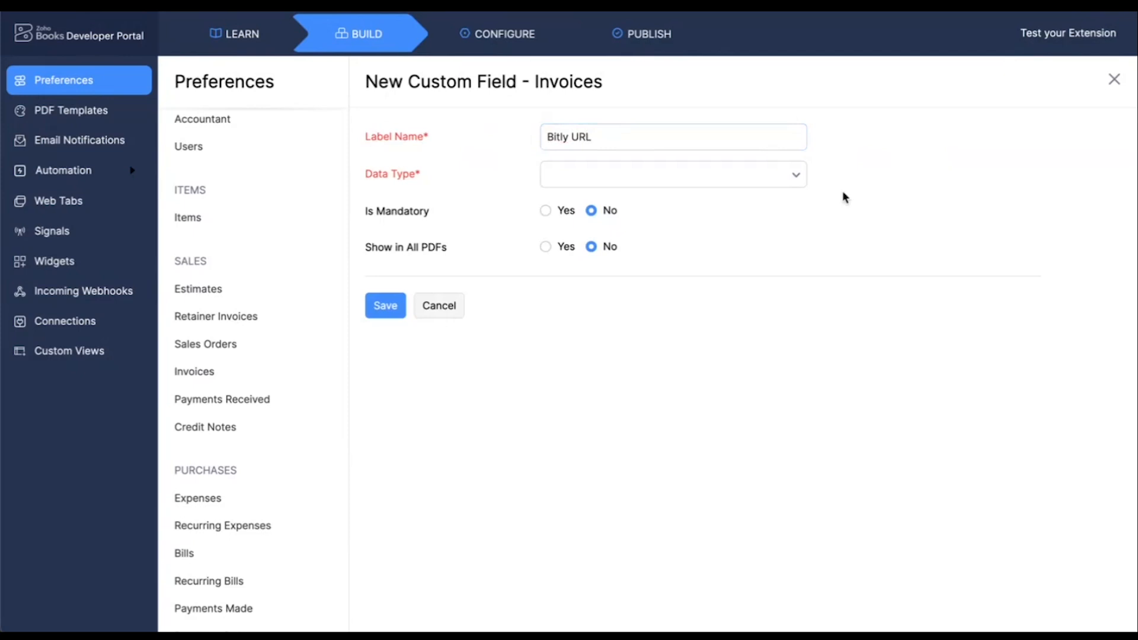
Set the field's data type to URL, keep it non-mandatory without a default value, and save it
{"action": "left_click", "coordinate": [782, 185]}
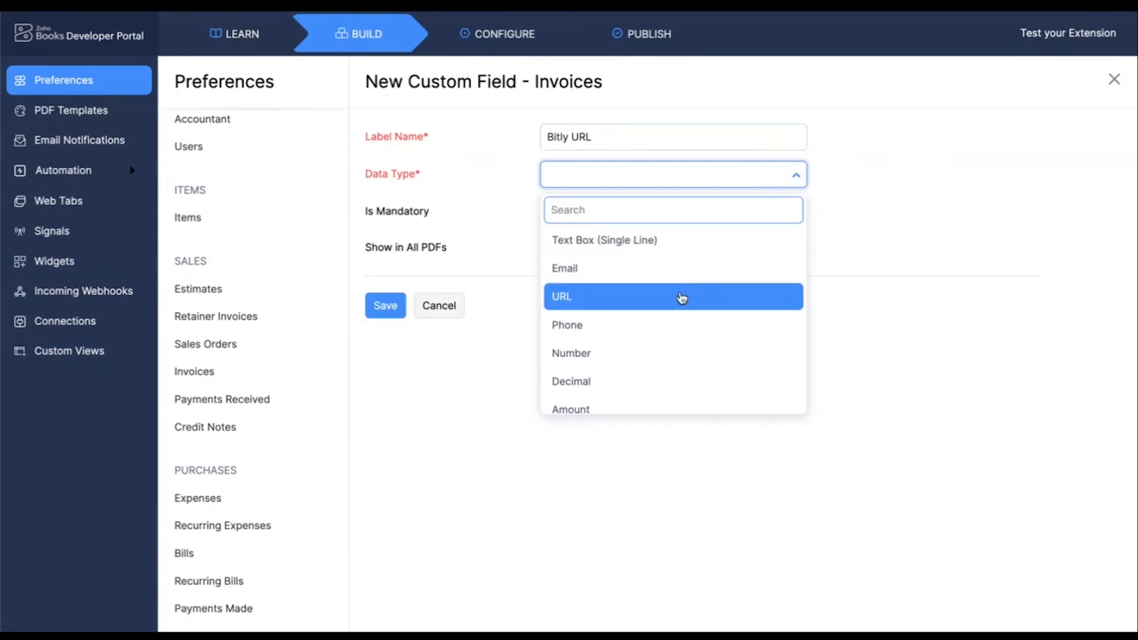
{"action": "left_click", "coordinate": [681, 297]}
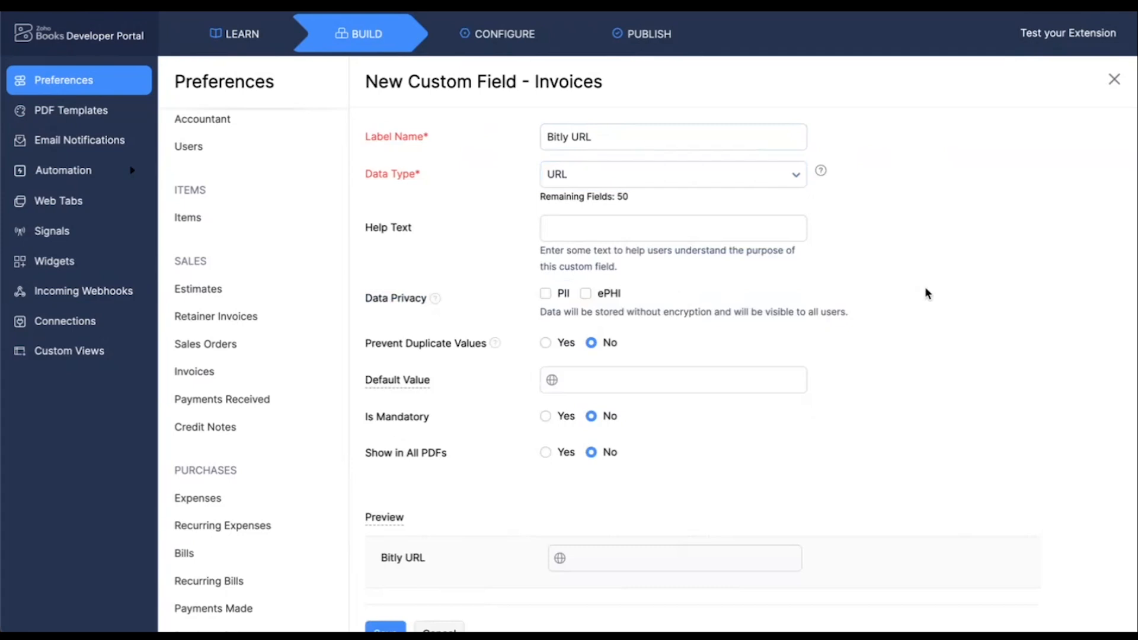
{"action": "scroll", "coordinate": [927, 294], "scroll_direction": "down", "scroll_amount": 1}
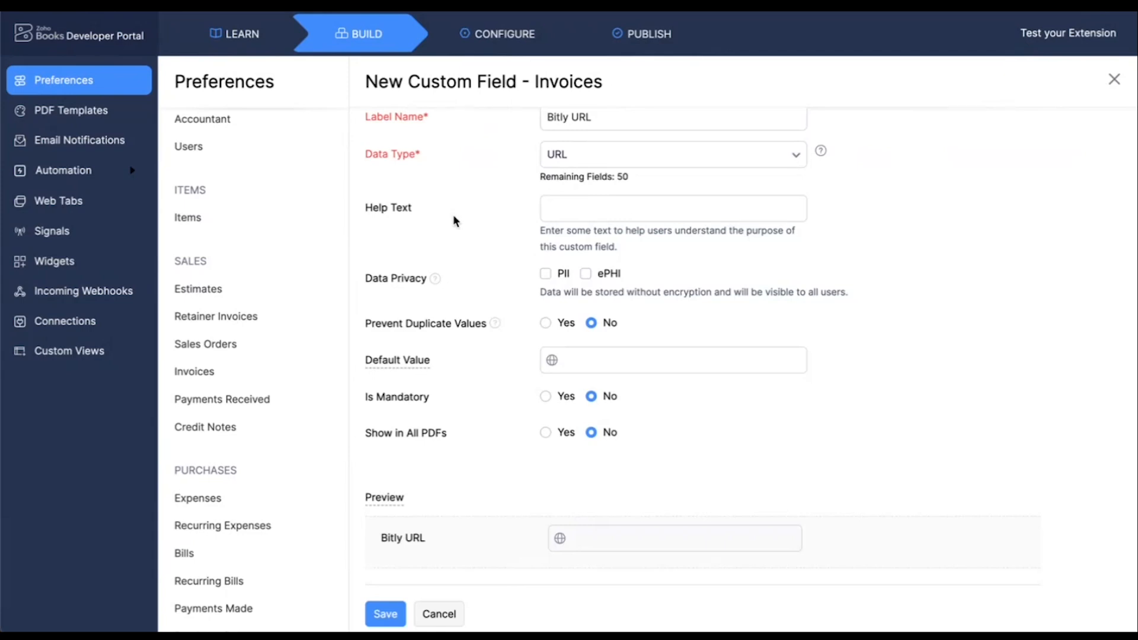
{"action": "scroll", "coordinate": [453, 214], "scroll_direction": "down", "scroll_amount": 1}
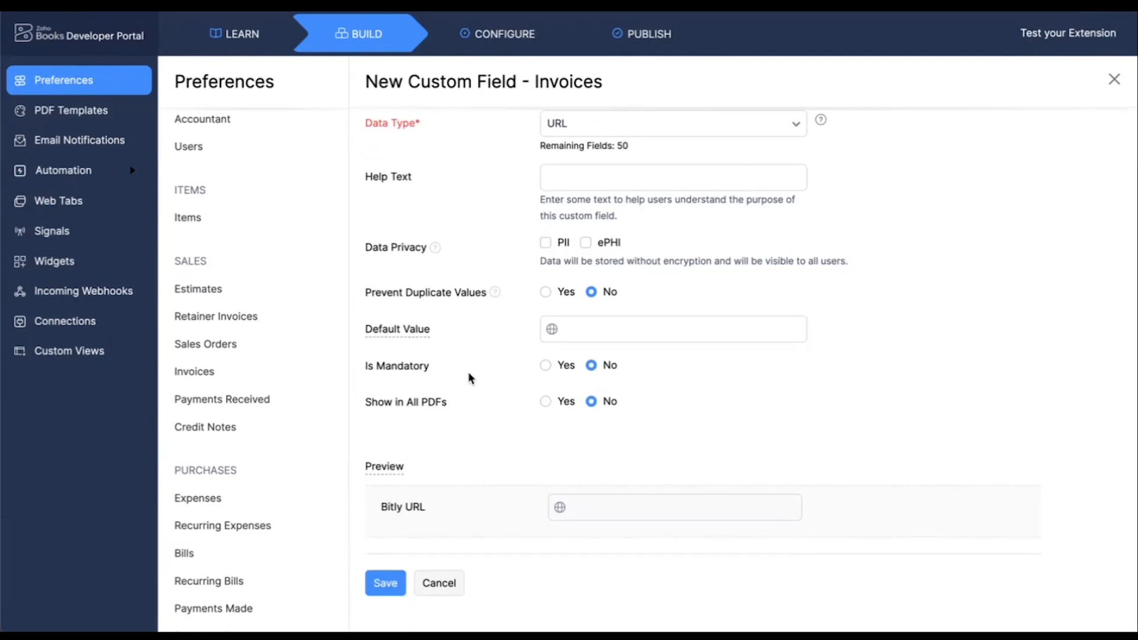
{"action": "left_click", "coordinate": [570, 336]}
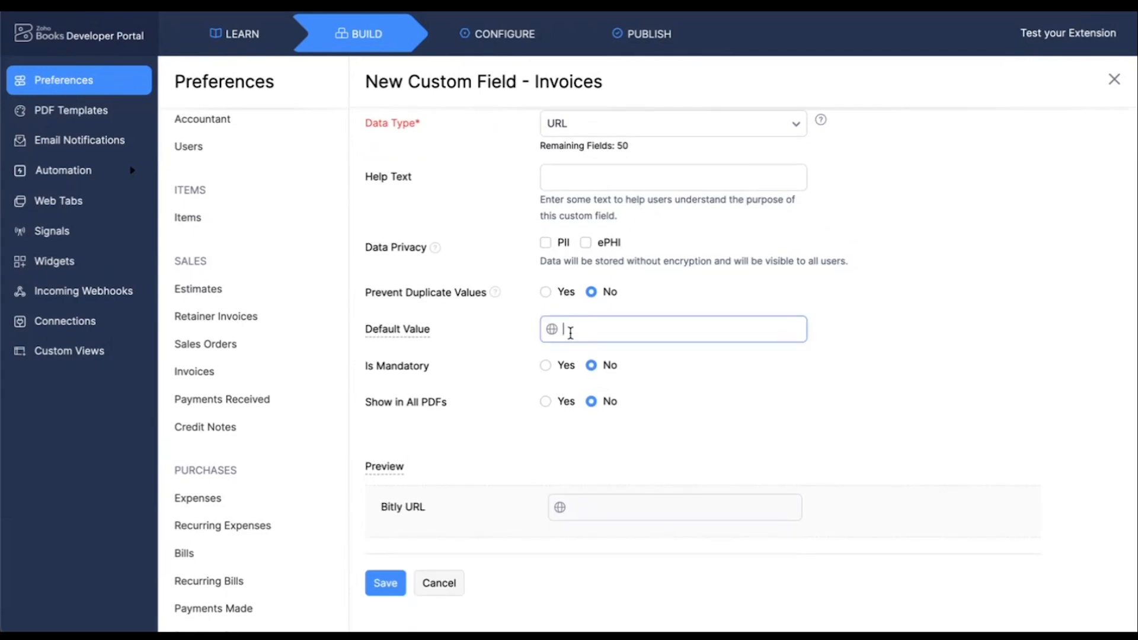
{"action": "left_click", "coordinate": [781, 405]}
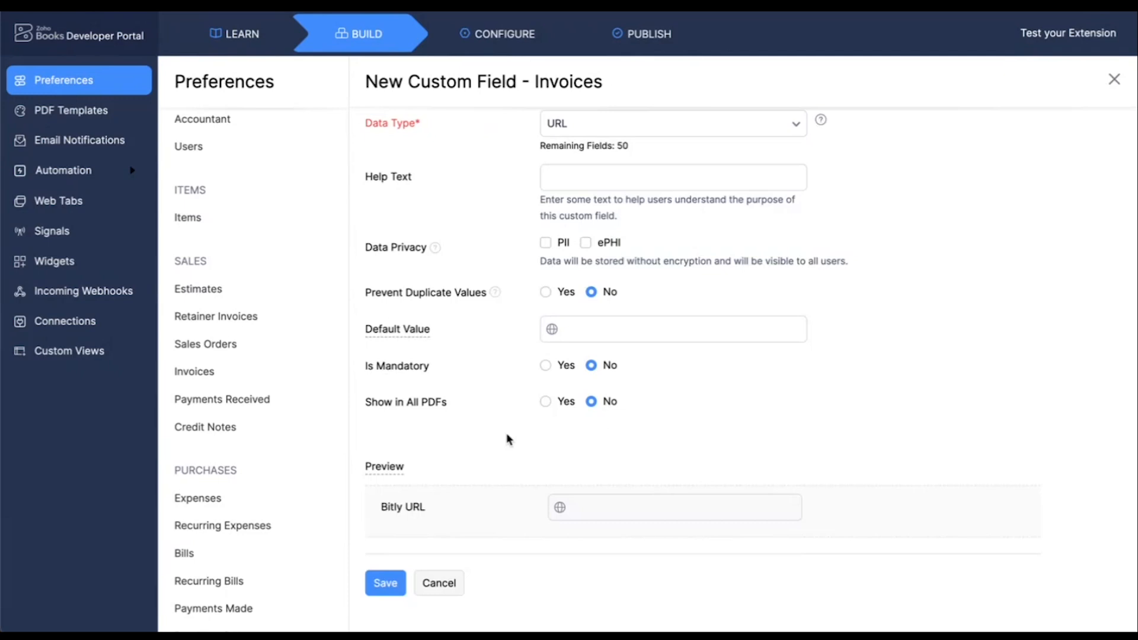
{"action": "left_click", "coordinate": [546, 366]}
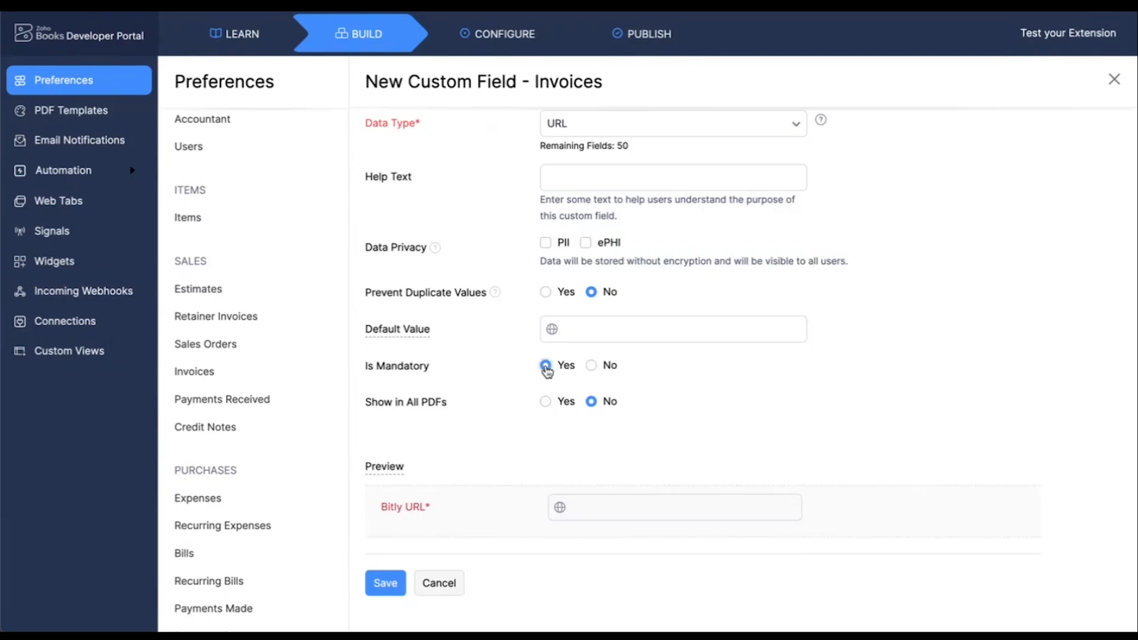
{"action": "left_click", "coordinate": [588, 367]}
{"action": "scroll", "coordinate": [448, 439], "scroll_direction": "up", "scroll_amount": 1}
{"action": "scroll", "coordinate": [439, 475], "scroll_direction": "down", "scroll_amount": 1}
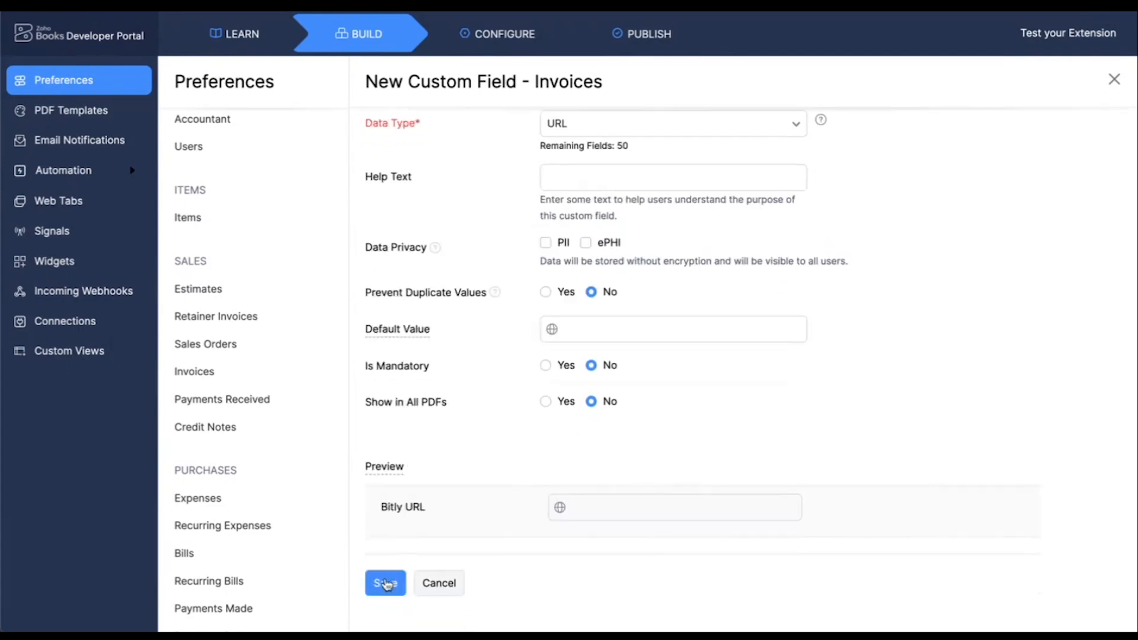
{"action": "left_click", "coordinate": [386, 584]}
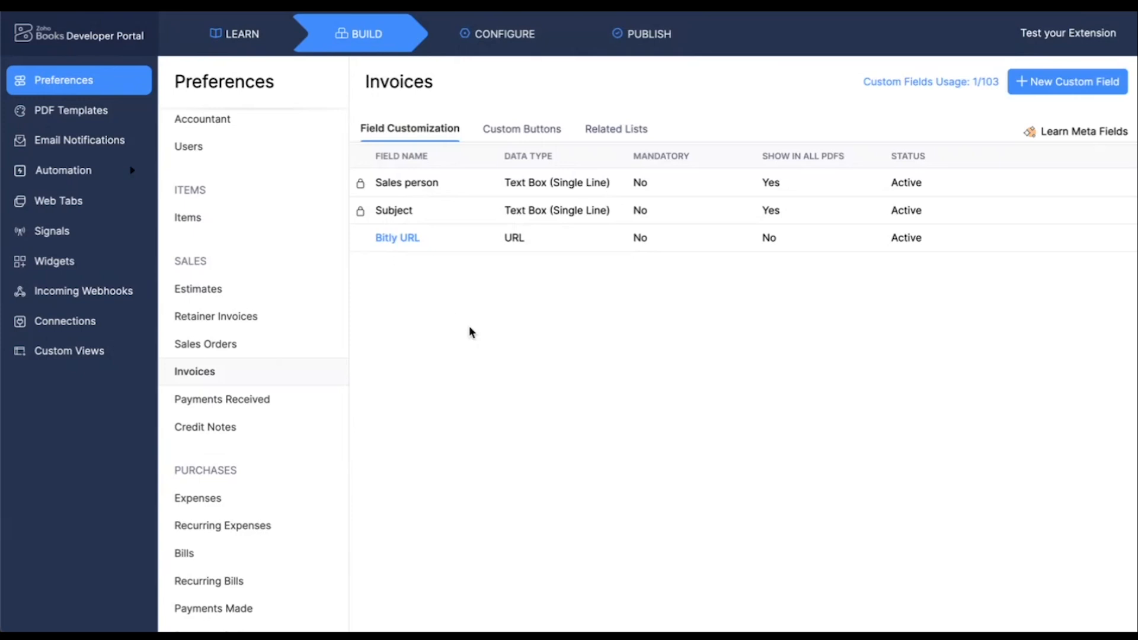
Start an invoice custom button named Generate Bitly URL, visible to everyone and located in the Details Page Menu, and preview its placement
{"action": "left_click", "coordinate": [538, 130]}
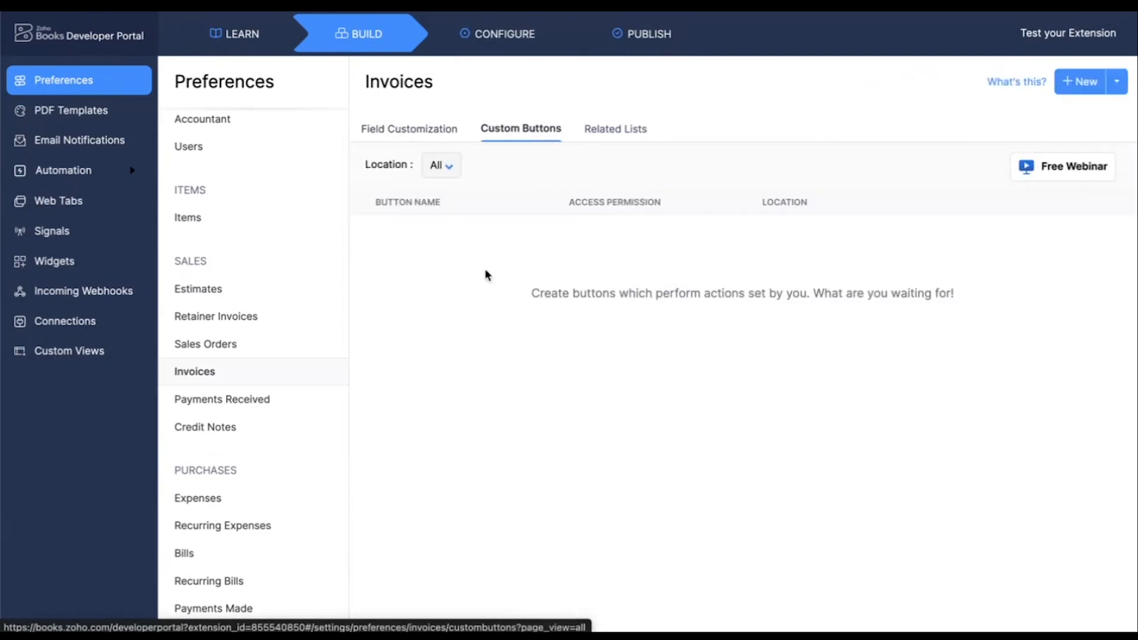
{"action": "left_click", "coordinate": [1073, 92]}
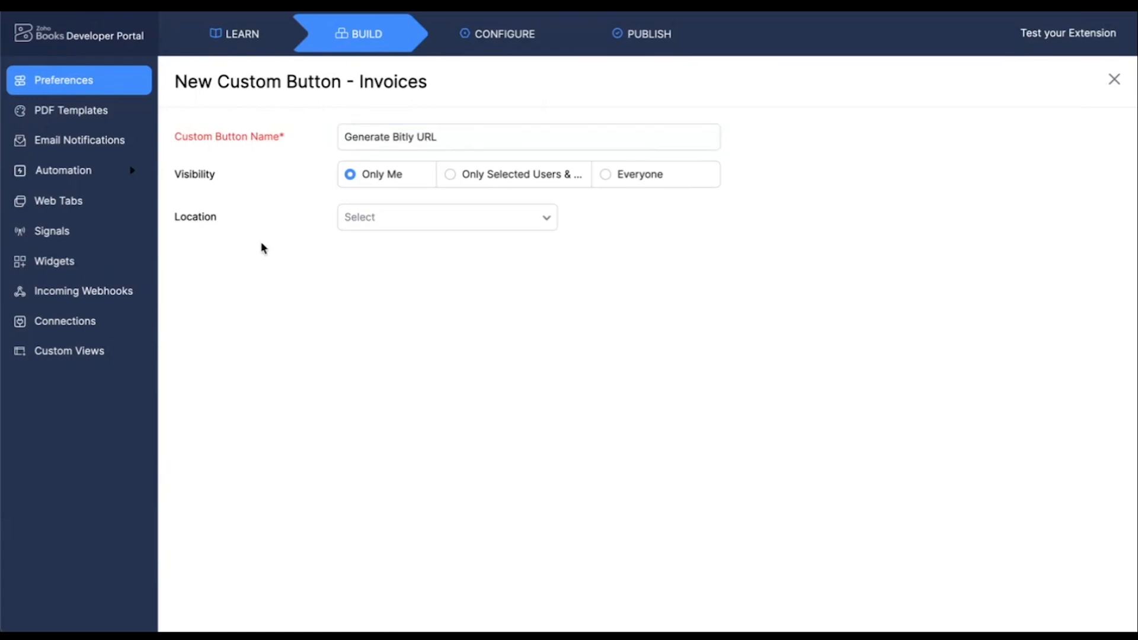
{"action": "left_click", "coordinate": [607, 179]}
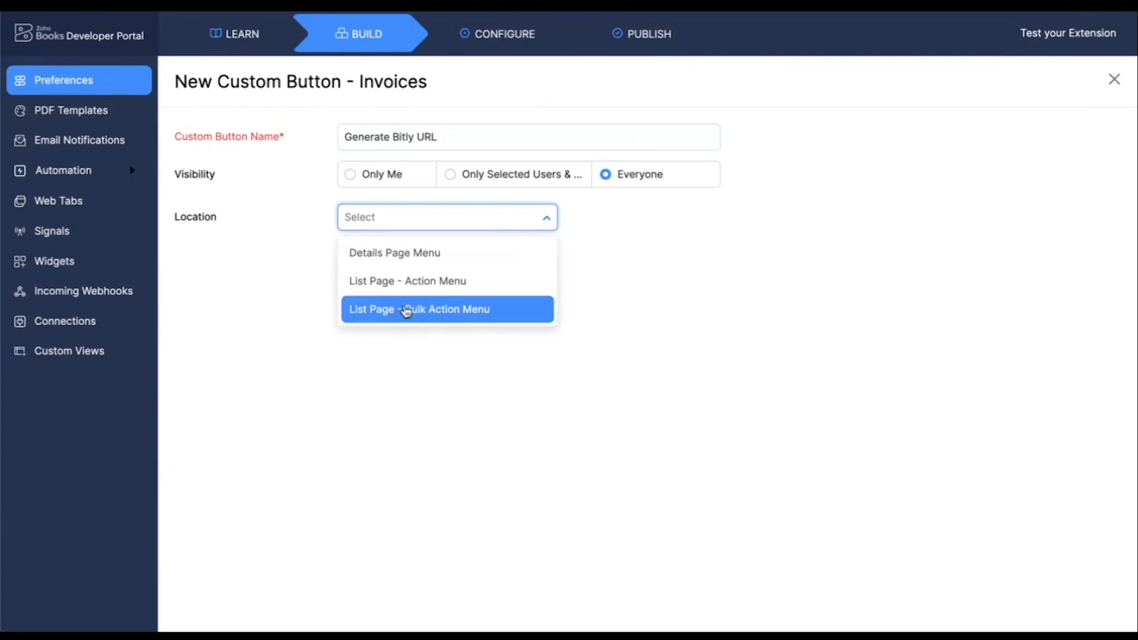
{"action": "left_click", "coordinate": [397, 259]}
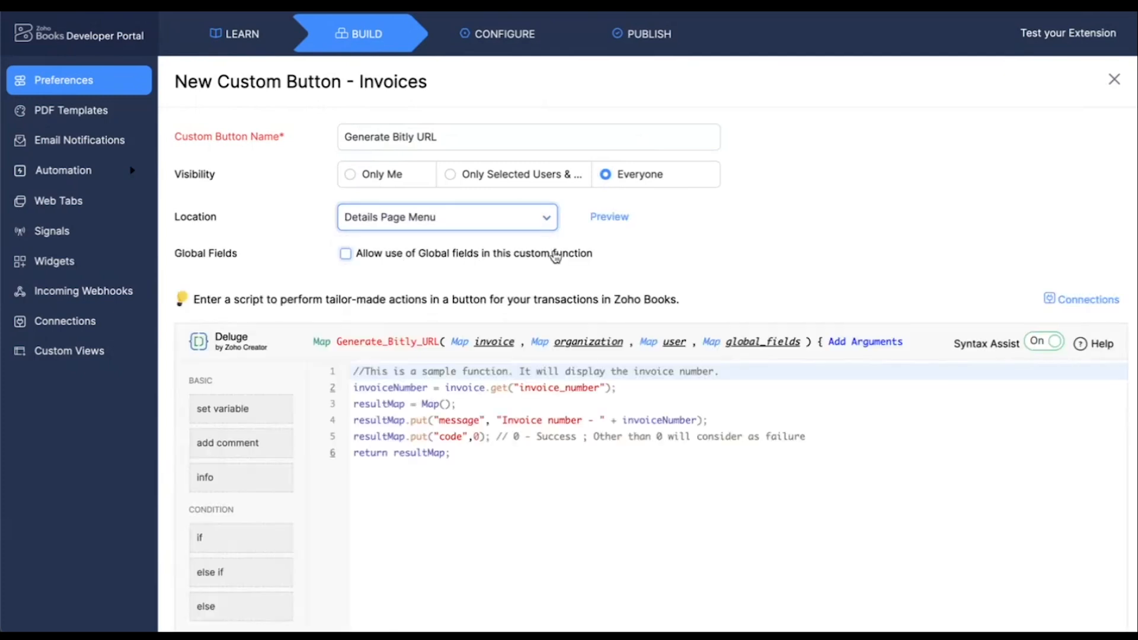
{"action": "left_click", "coordinate": [606, 221]}
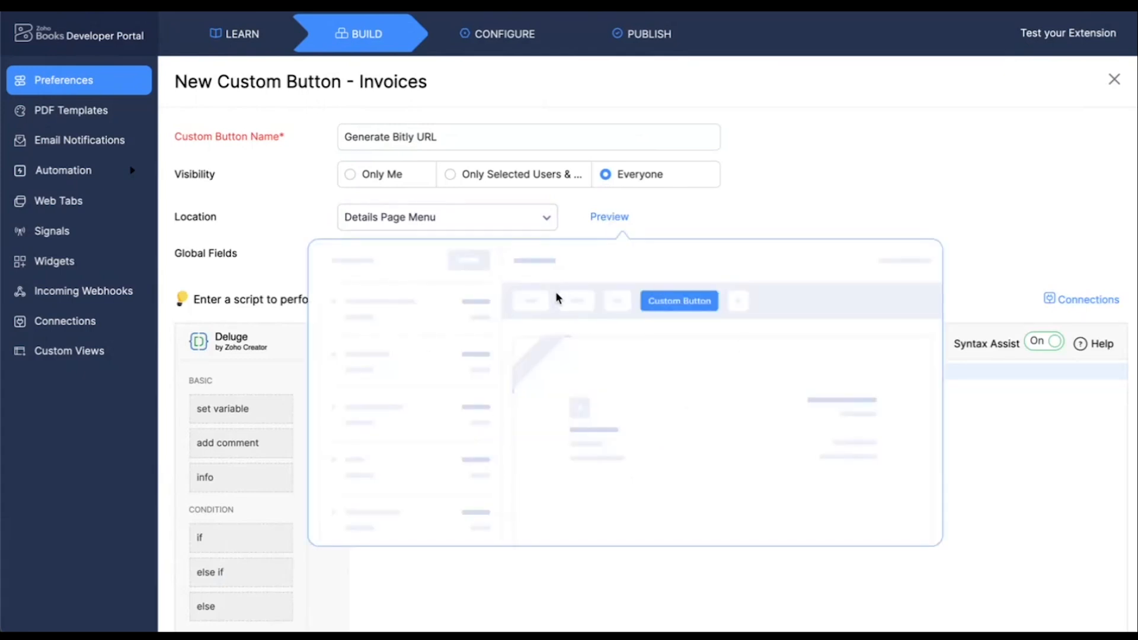
{"action": "left_click", "coordinate": [760, 215]}
Replace the button's sample Deluge function with the copied script that shortens the invoice URL through Bitly
{"action": "scroll", "coordinate": [759, 210], "scroll_direction": "down", "scroll_amount": 1}
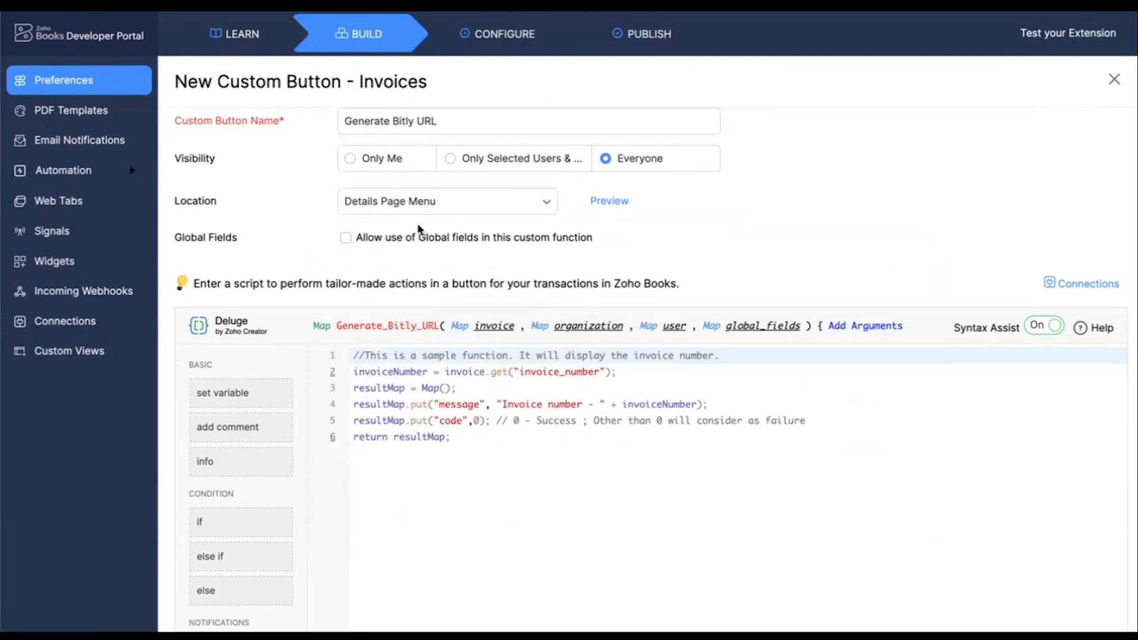
{"action": "scroll", "coordinate": [418, 232], "scroll_direction": "down", "scroll_amount": 2}
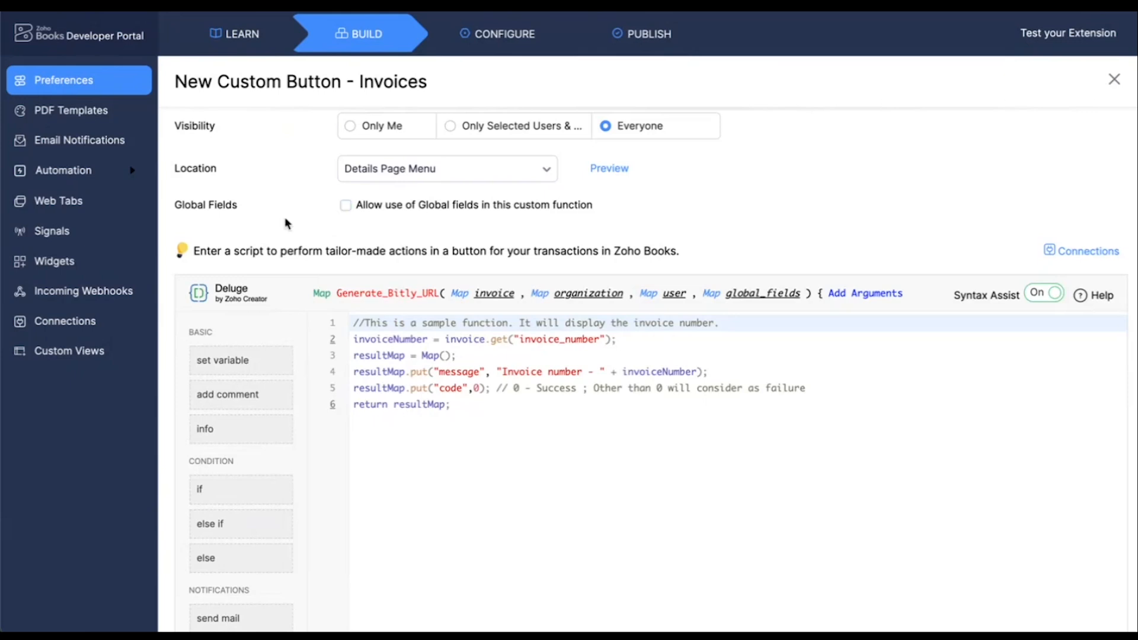
{"action": "scroll", "coordinate": [341, 224], "scroll_direction": "down", "scroll_amount": 3}
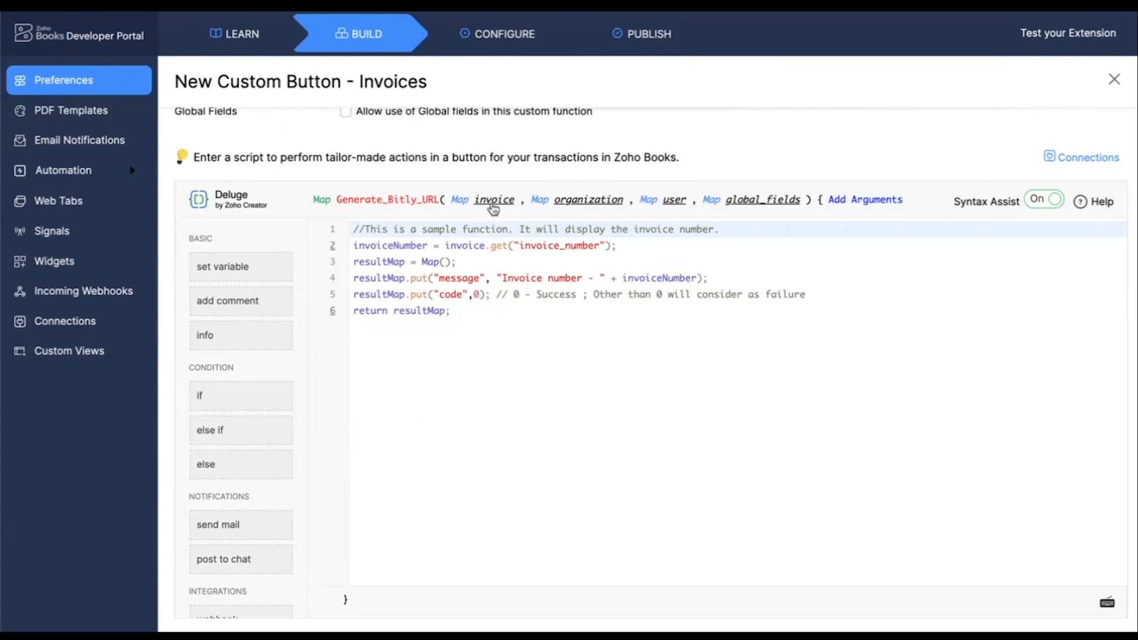
{"action": "left_click", "coordinate": [651, 348]}
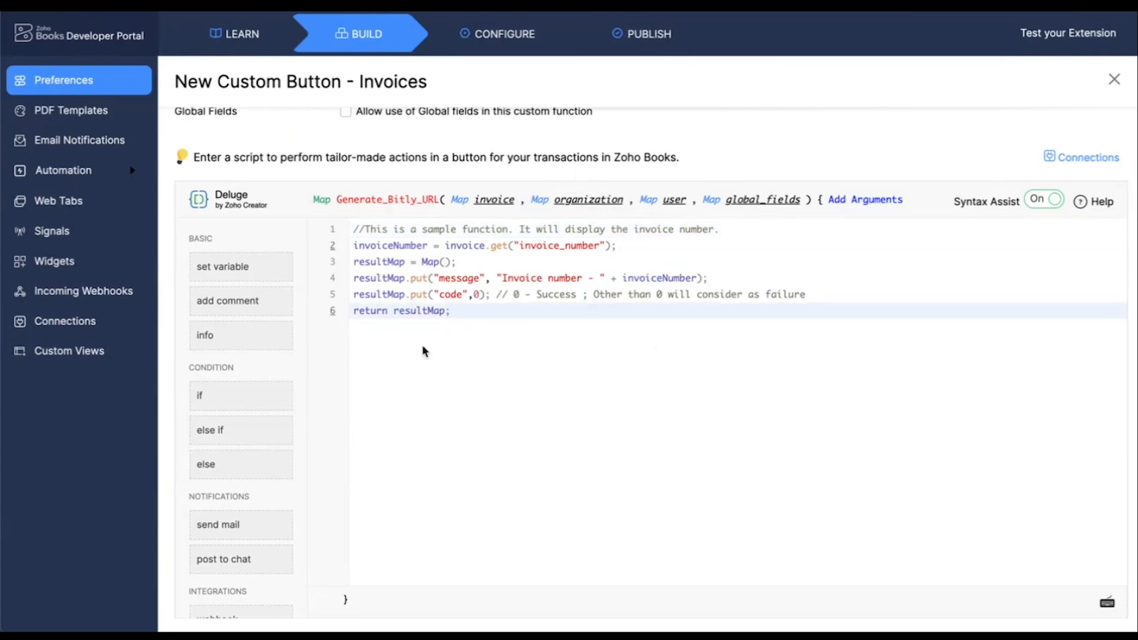
{"action": "left_click_drag", "start_coordinate": [353, 228], "coordinate": [457, 311]}
{"action": "key", "text": "BackSpace"}
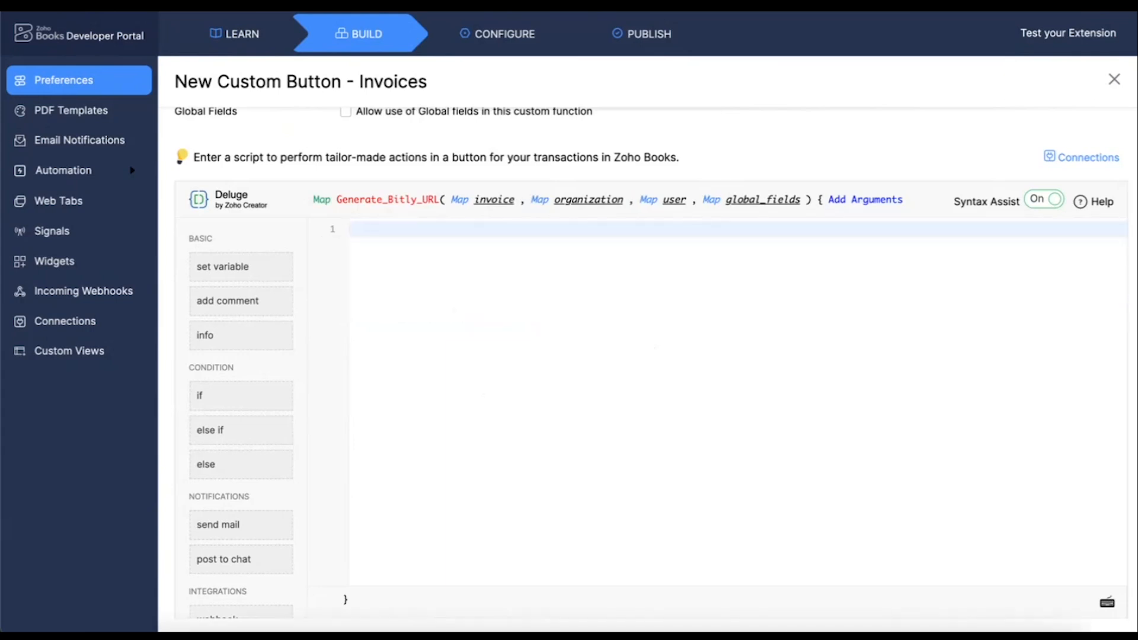
{"action": "key", "text": "super+v"}
Review the Generate Bitly URL script from beginning to end and save the custom button
{"action": "scroll", "coordinate": [499, 305], "scroll_direction": "up", "scroll_amount": 15}
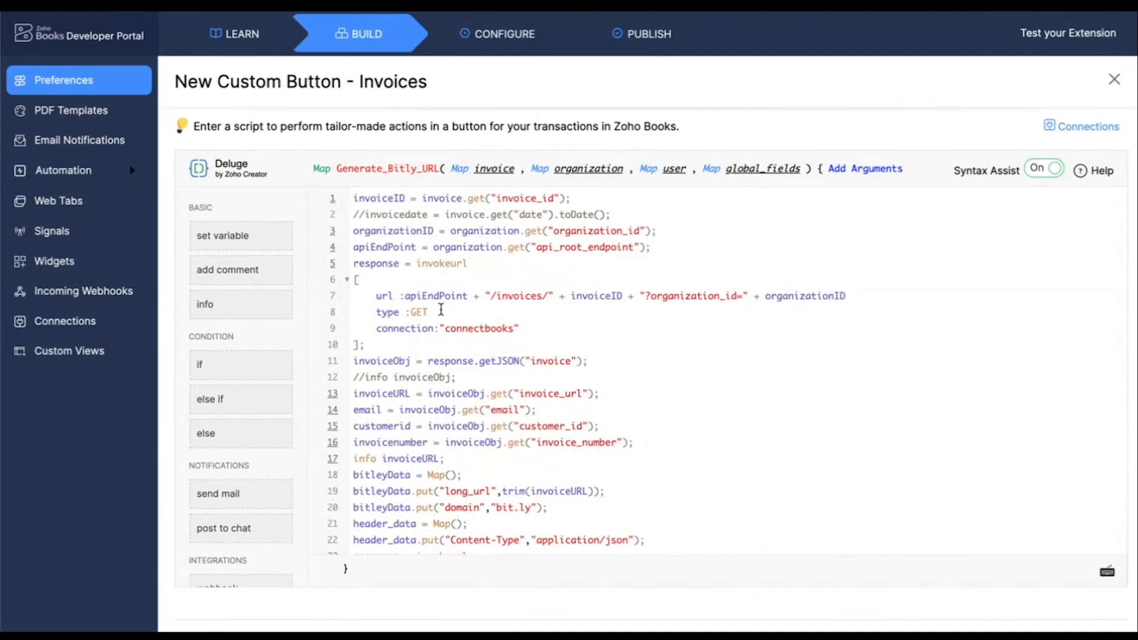
{"action": "scroll", "coordinate": [441, 310], "scroll_direction": "down", "scroll_amount": 8}
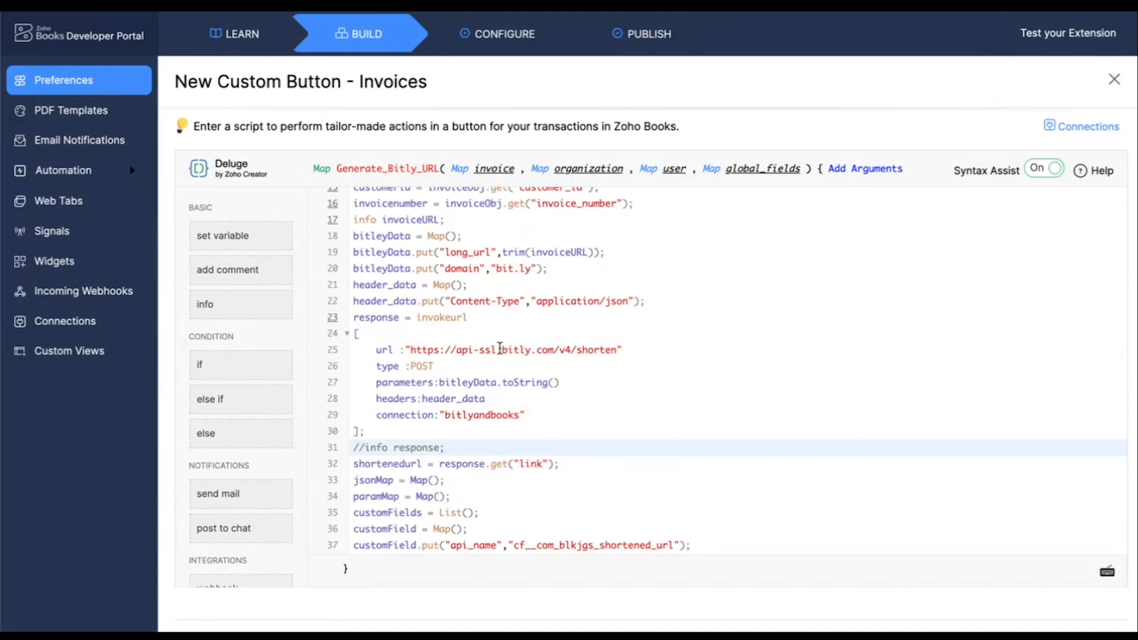
{"action": "scroll", "coordinate": [500, 348], "scroll_direction": "down", "scroll_amount": 9}
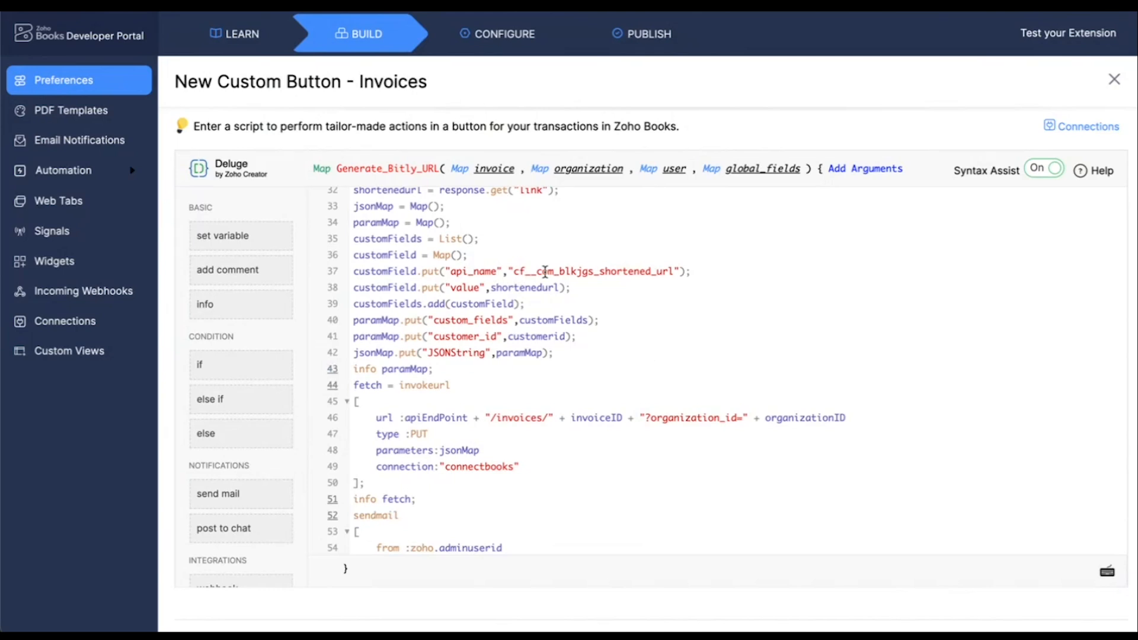
{"action": "scroll", "coordinate": [544, 270], "scroll_direction": "down", "scroll_amount": 5}
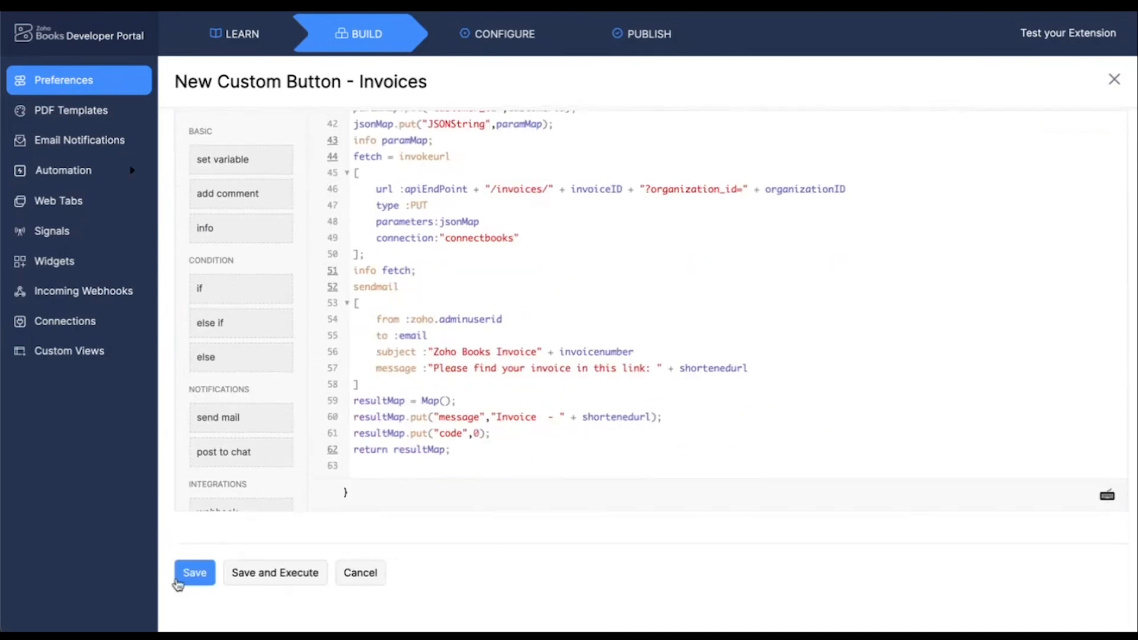
{"action": "left_click", "coordinate": [188, 575]}
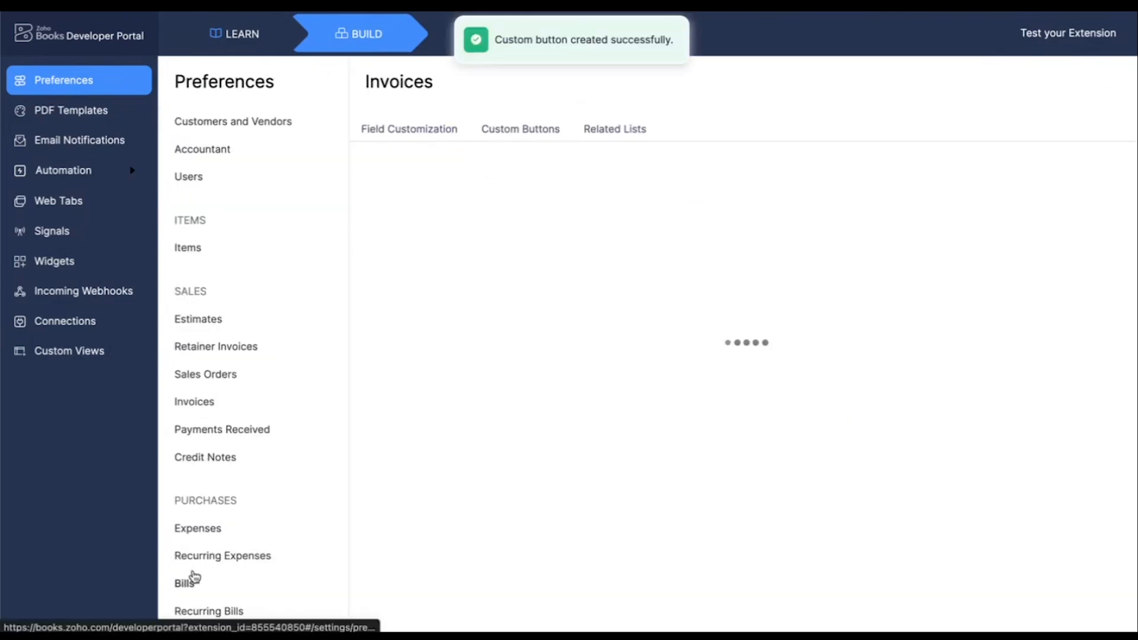
Copy the API field name of the invoices' Bitly URL custom field and leave the field's settings without saving
{"action": "left_click", "coordinate": [408, 135]}
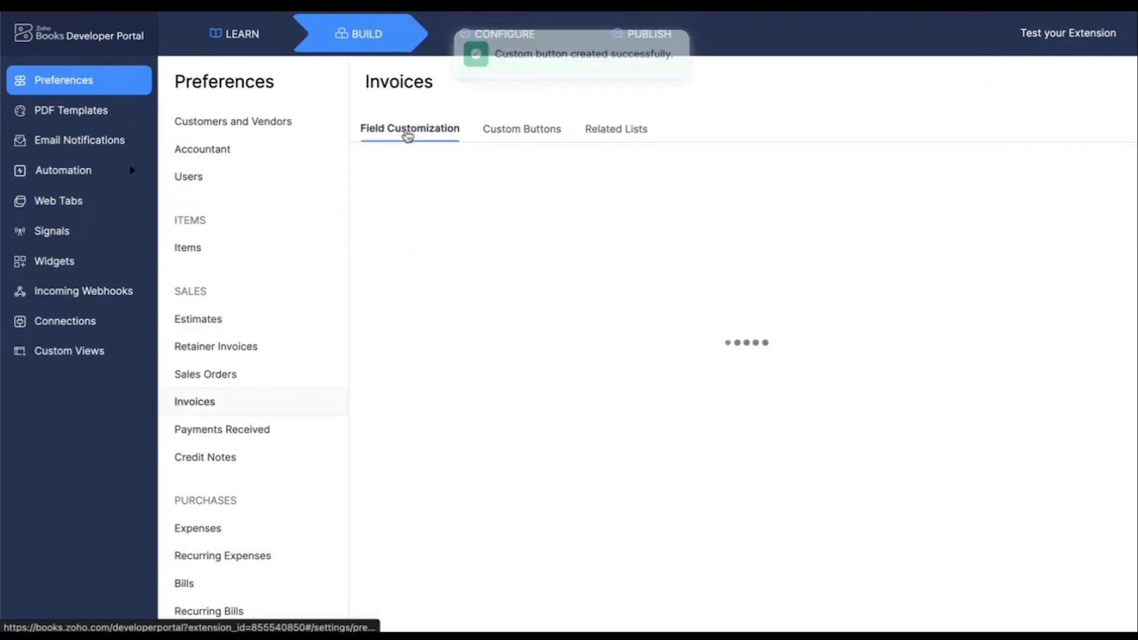
{"action": "left_click", "coordinate": [417, 241]}
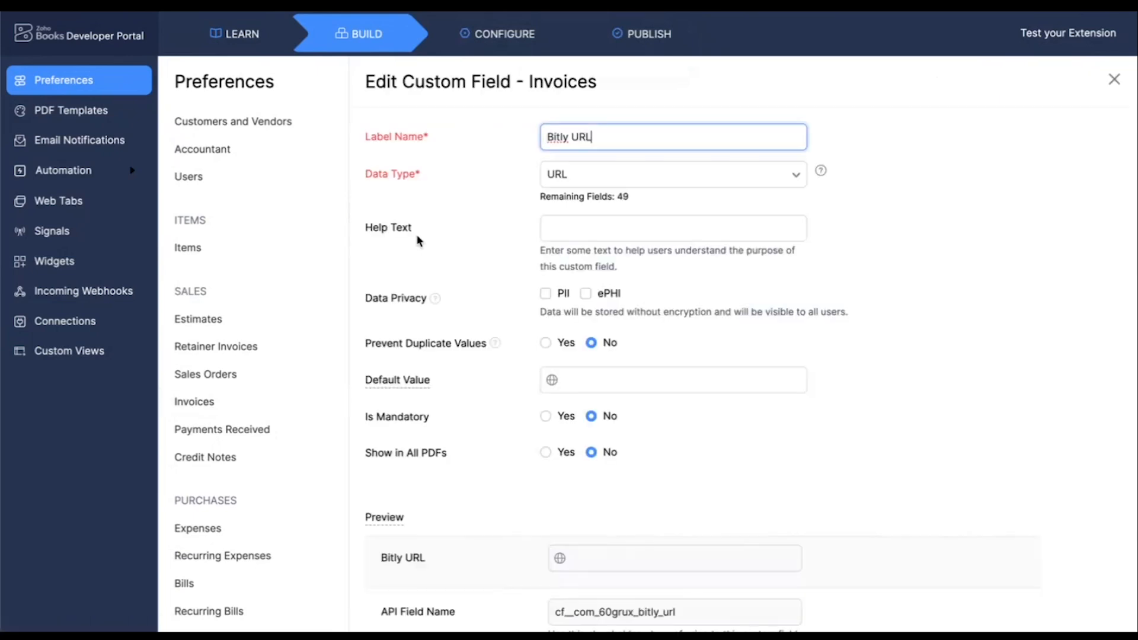
{"action": "scroll", "coordinate": [447, 337], "scroll_direction": "down", "scroll_amount": 3}
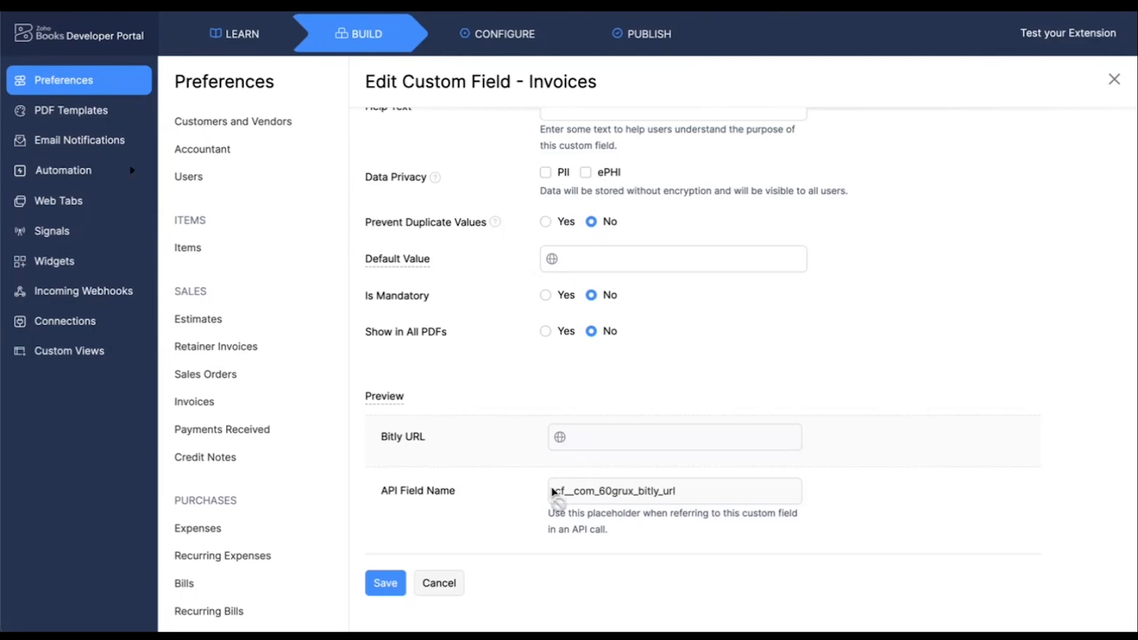
{"action": "mouse_move", "coordinate": [558, 495]}
{"action": "left_mouse_down"}
{"action": "mouse_move", "coordinate": [686, 498]}
{"action": "mouse_move", "coordinate": [557, 501]}
{"action": "left_mouse_up"}
{"action": "key", "text": "ctrl+c"}
{"action": "left_click", "coordinate": [686, 498]}
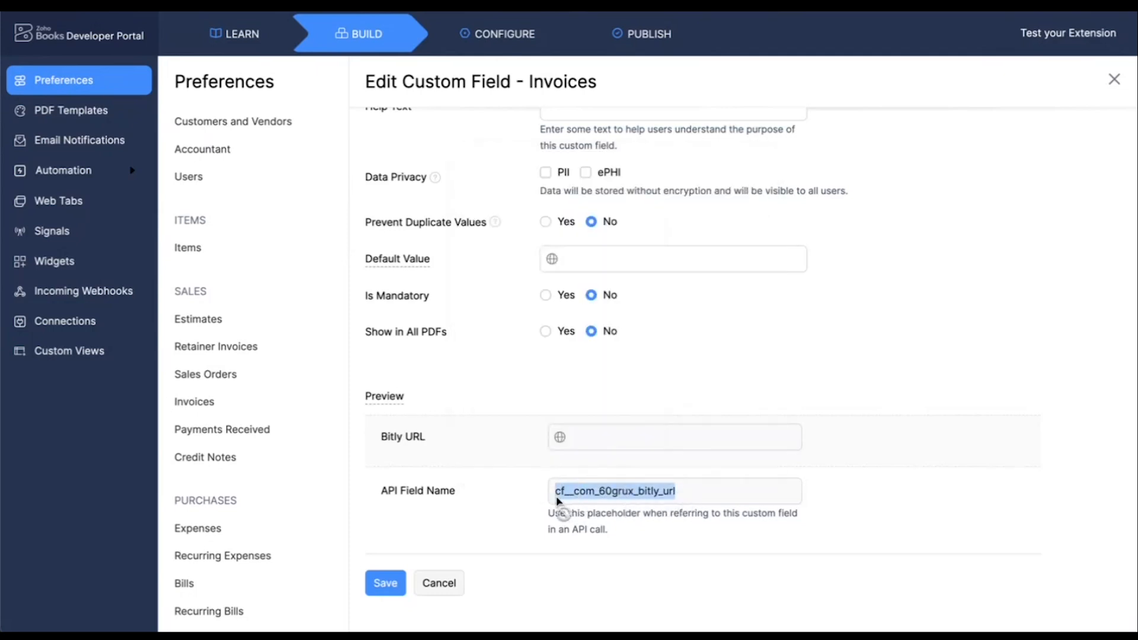
{"action": "left_click", "coordinate": [440, 583]}
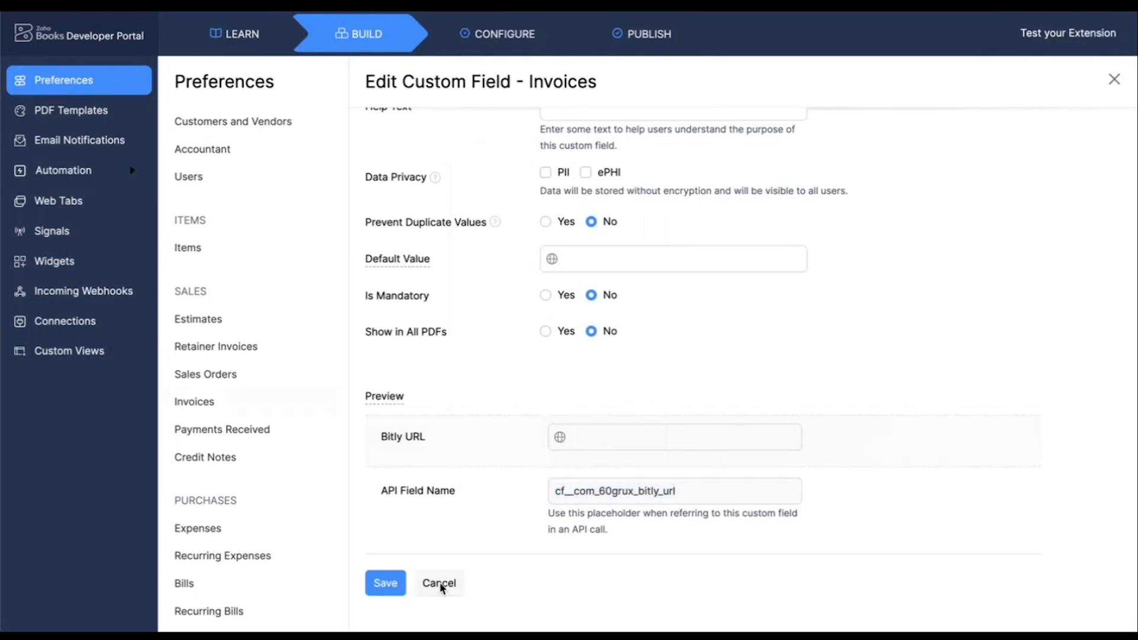
Replace the api_name value in the Generate Bitly URL button's script with cf__com_60grux_bitly_url and save the button
{"action": "left_click", "coordinate": [510, 132]}
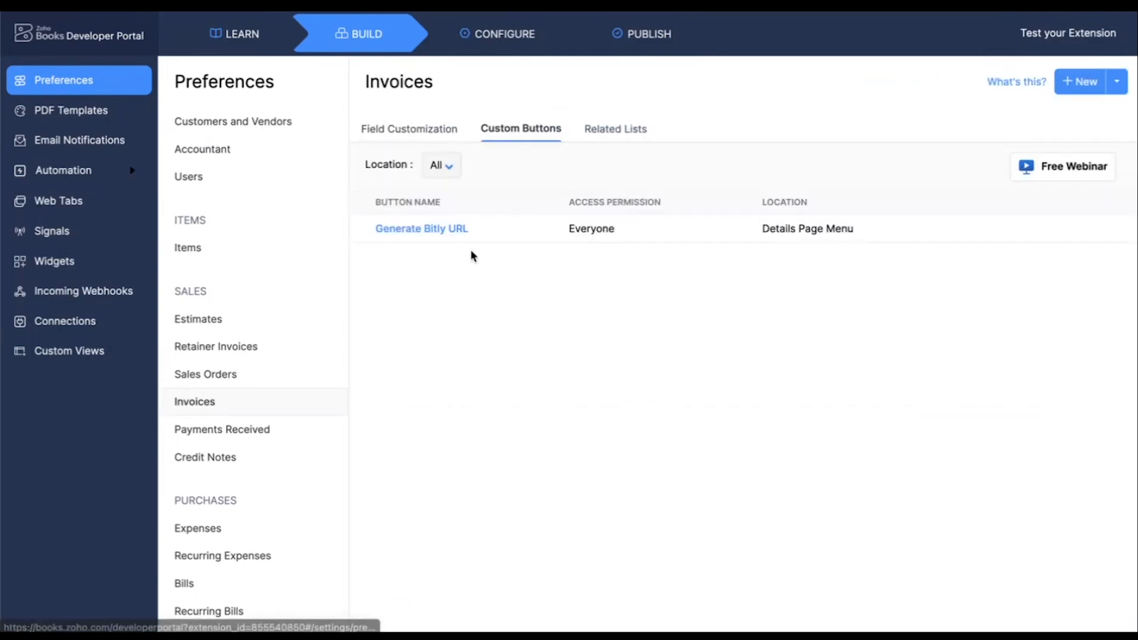
{"action": "left_click", "coordinate": [425, 236]}
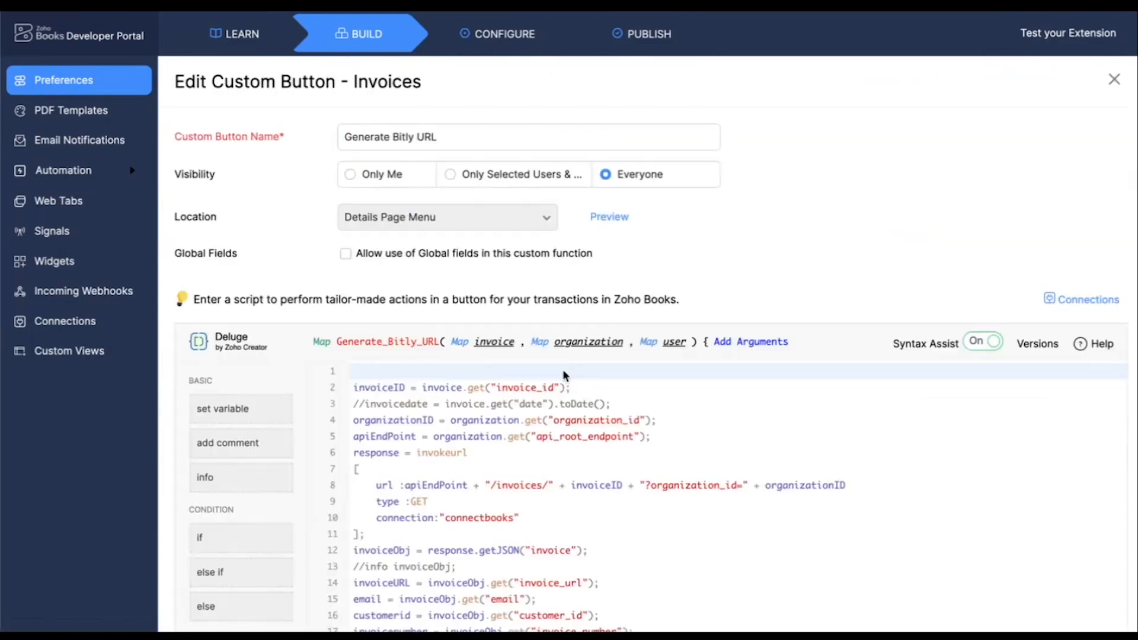
{"action": "scroll", "coordinate": [606, 449], "scroll_direction": "down", "scroll_amount": 6}
{"action": "scroll", "coordinate": [606, 448], "scroll_direction": "down", "scroll_amount": 4}
{"action": "left_click_drag", "start_coordinate": [515, 496], "coordinate": [672, 494]}
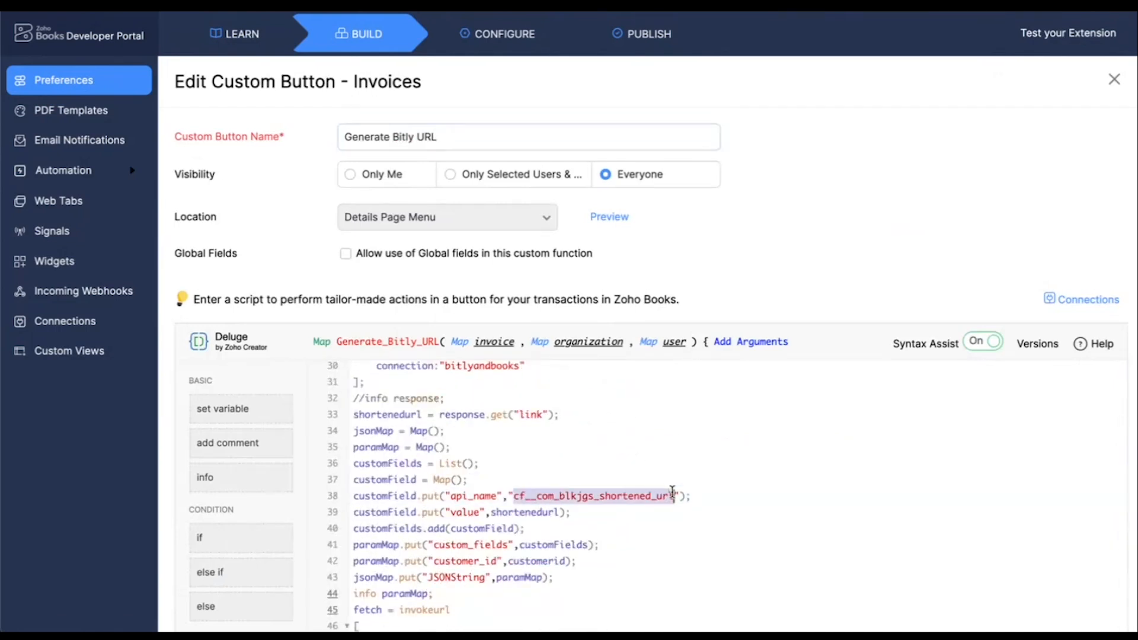
{"action": "key", "text": "ctrl+v"}
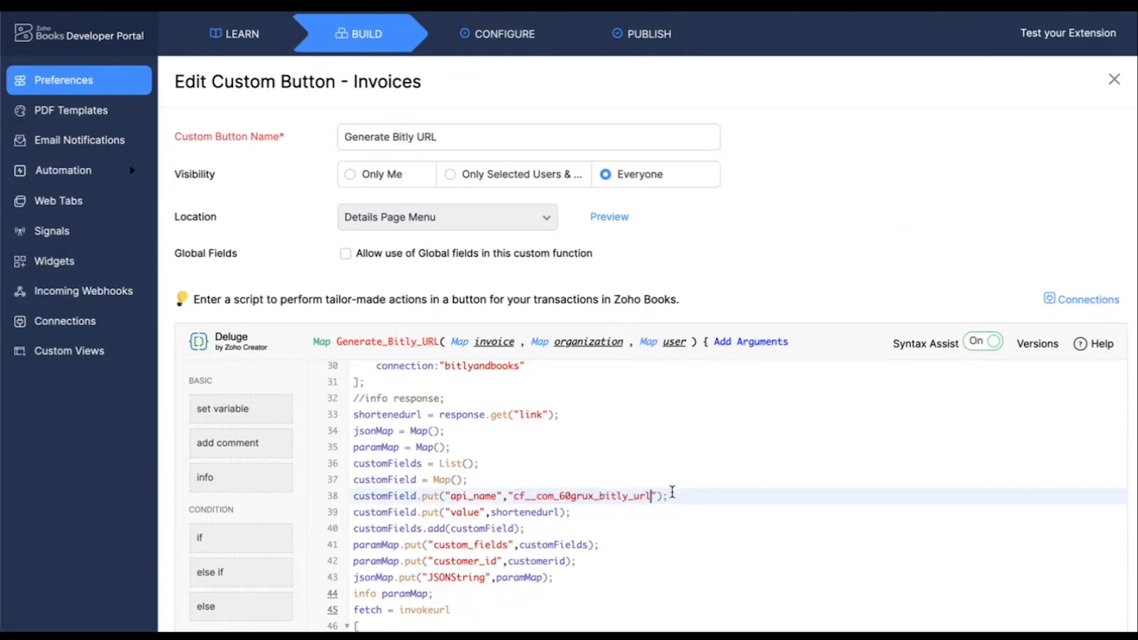
{"action": "scroll", "coordinate": [676, 495], "scroll_direction": "down", "scroll_amount": 10}
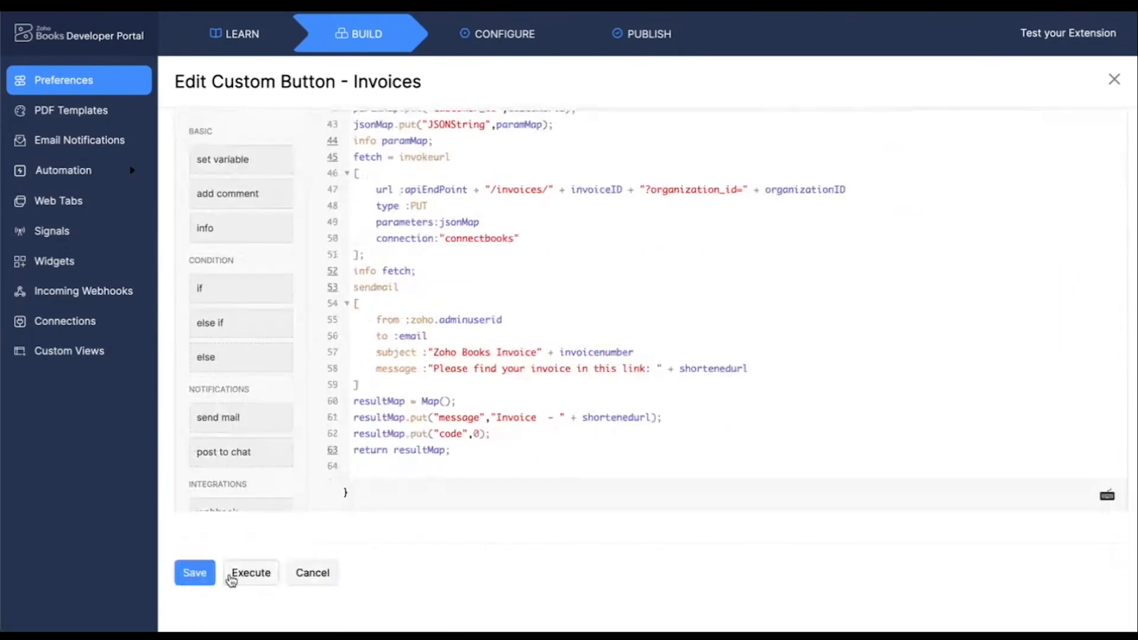
{"action": "left_click", "coordinate": [193, 573]}
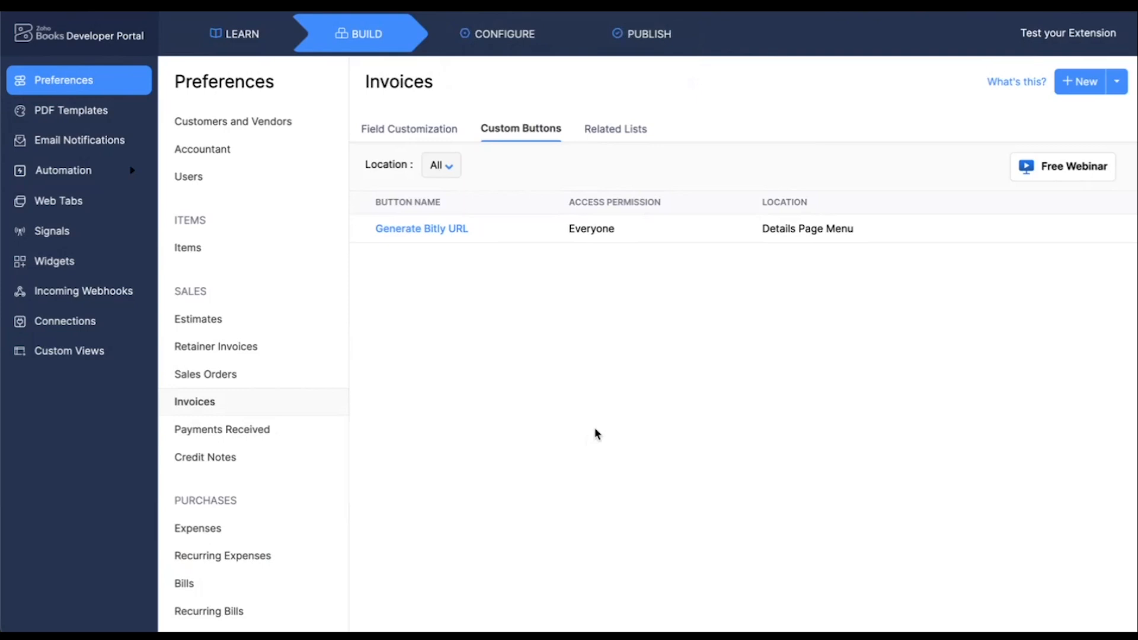
Open the extension's test sandbox and start a new sales invoice, accepting the default transaction preferences
{"action": "left_click", "coordinate": [1039, 37]}
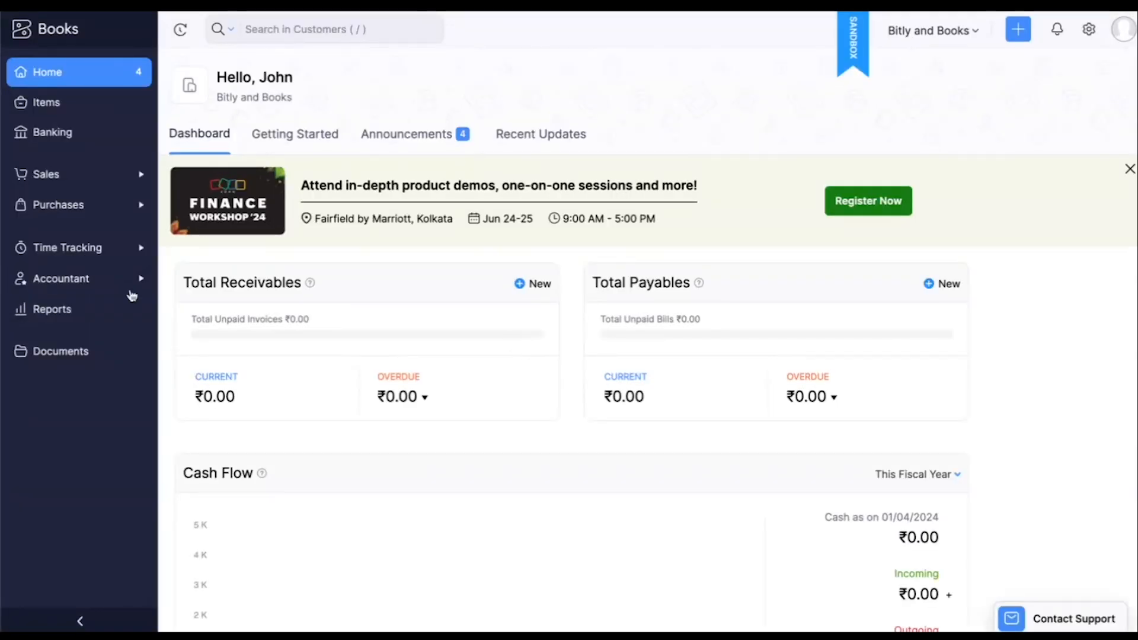
{"action": "left_click", "coordinate": [132, 176]}
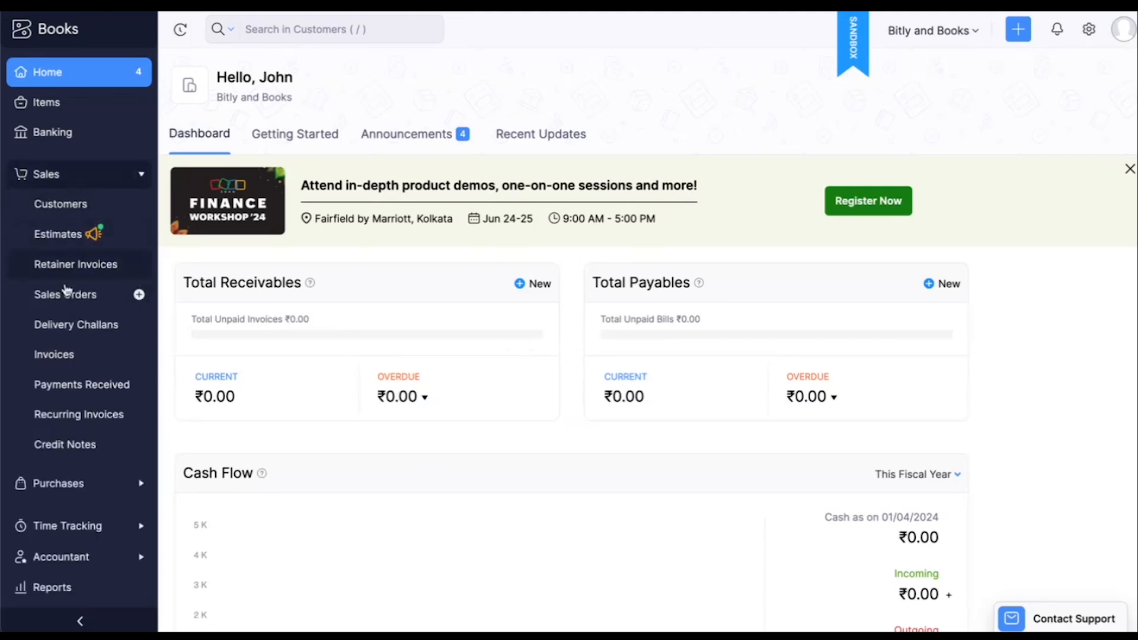
{"action": "left_click", "coordinate": [69, 356]}
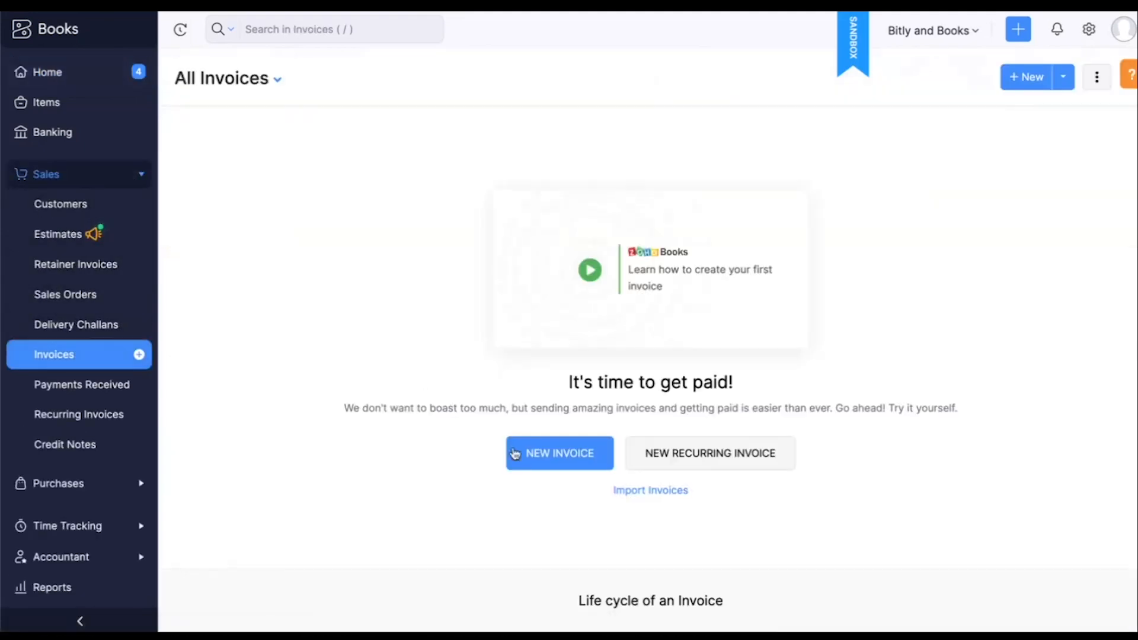
{"action": "left_click", "coordinate": [547, 457]}
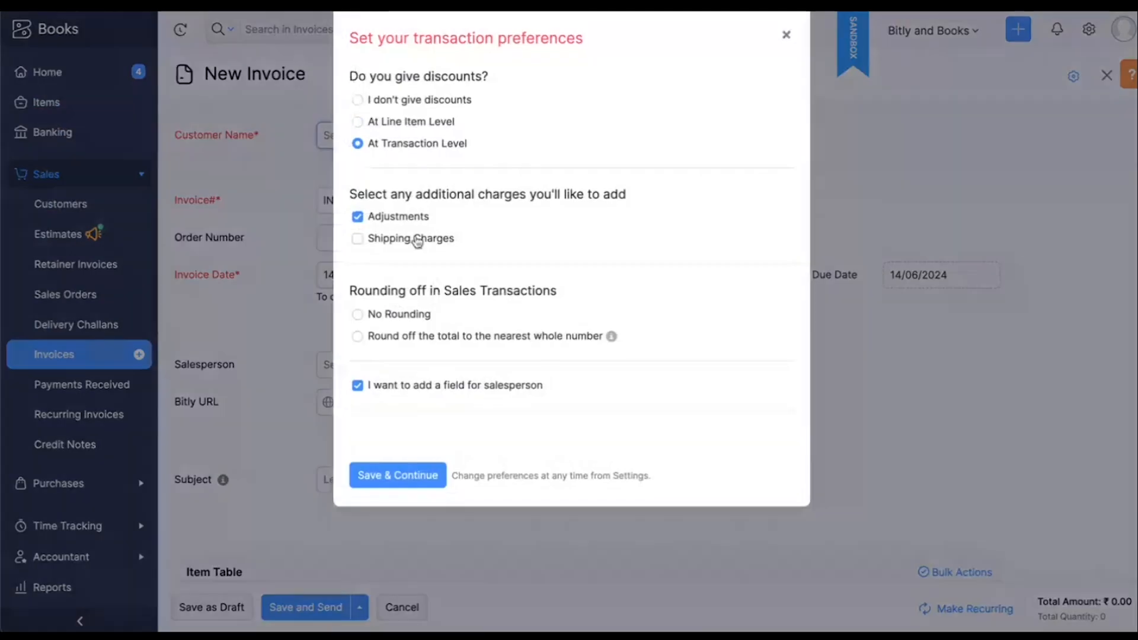
{"action": "left_click", "coordinate": [363, 474]}
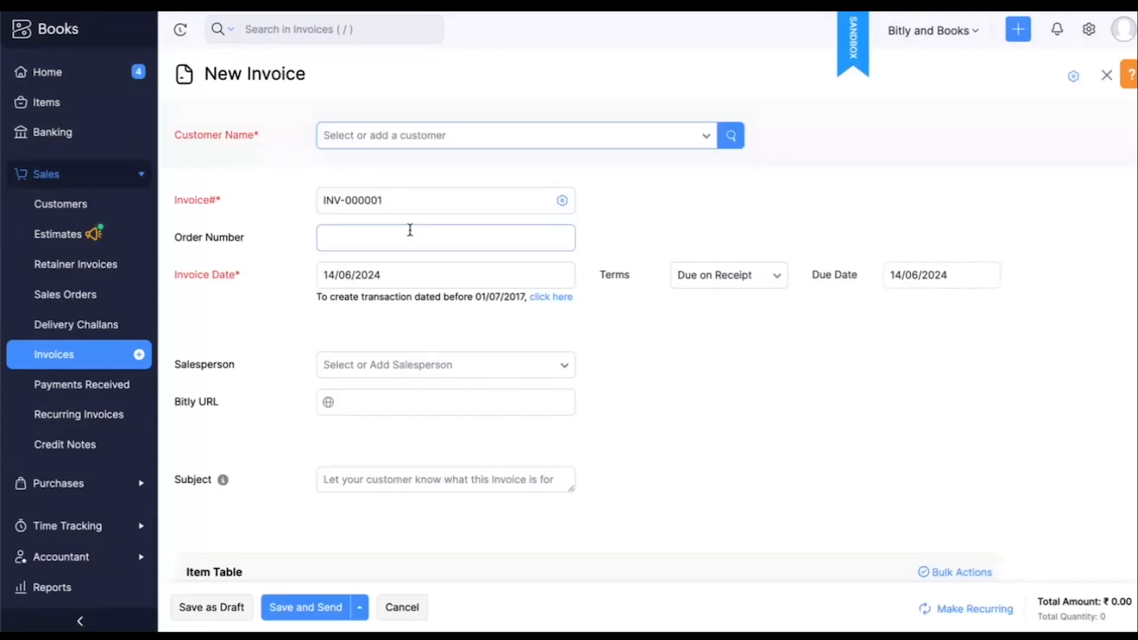
Create a business customer for the invoice with Customer 1 as contact and display name, and save it
{"action": "left_click", "coordinate": [368, 140]}
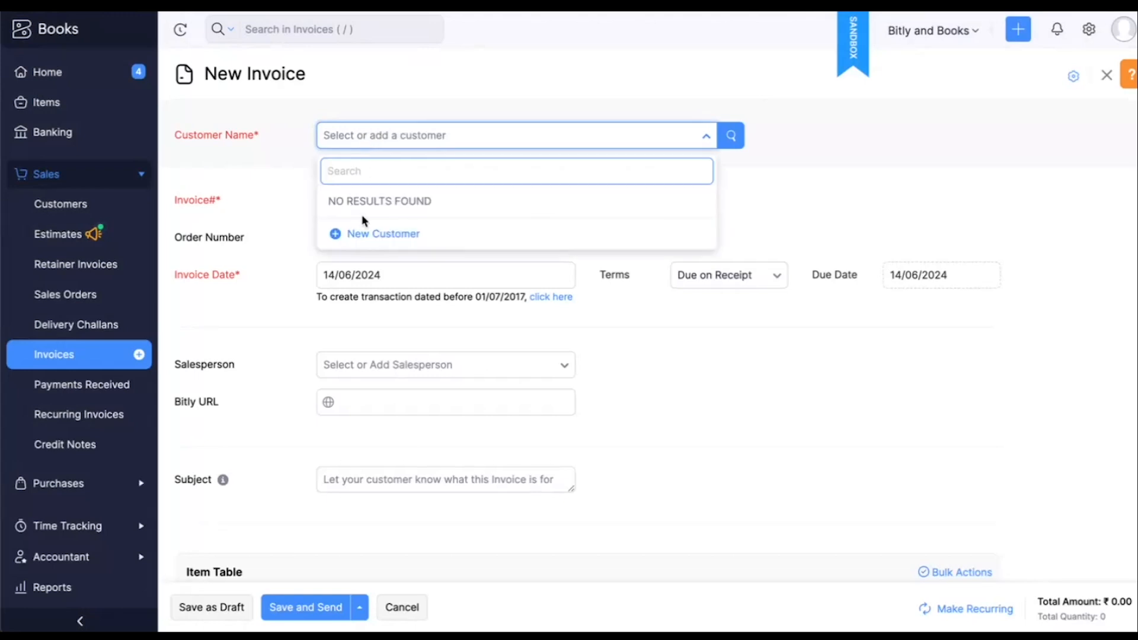
{"action": "left_click", "coordinate": [363, 233]}
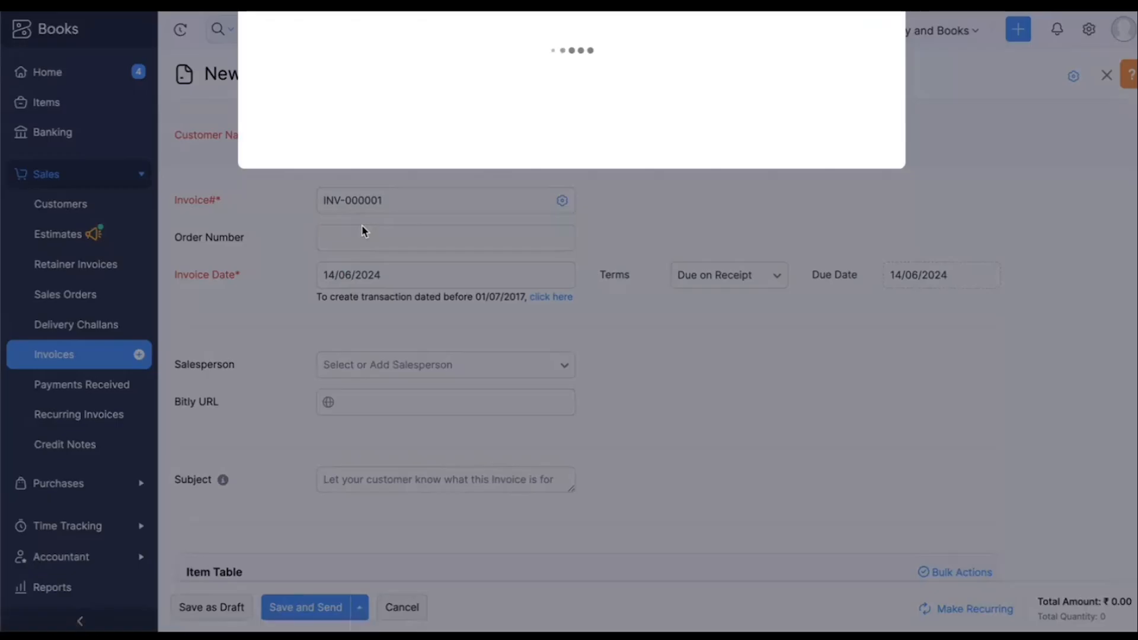
{"action": "type", "text": "C"}
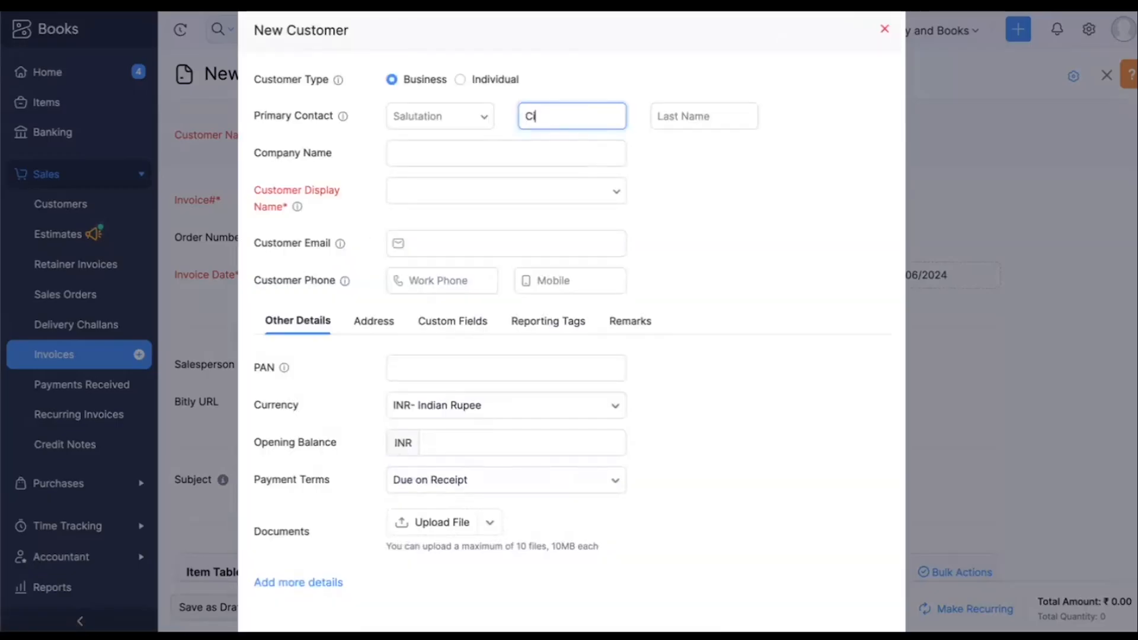
{"action": "type", "text": "ustomer 1"}
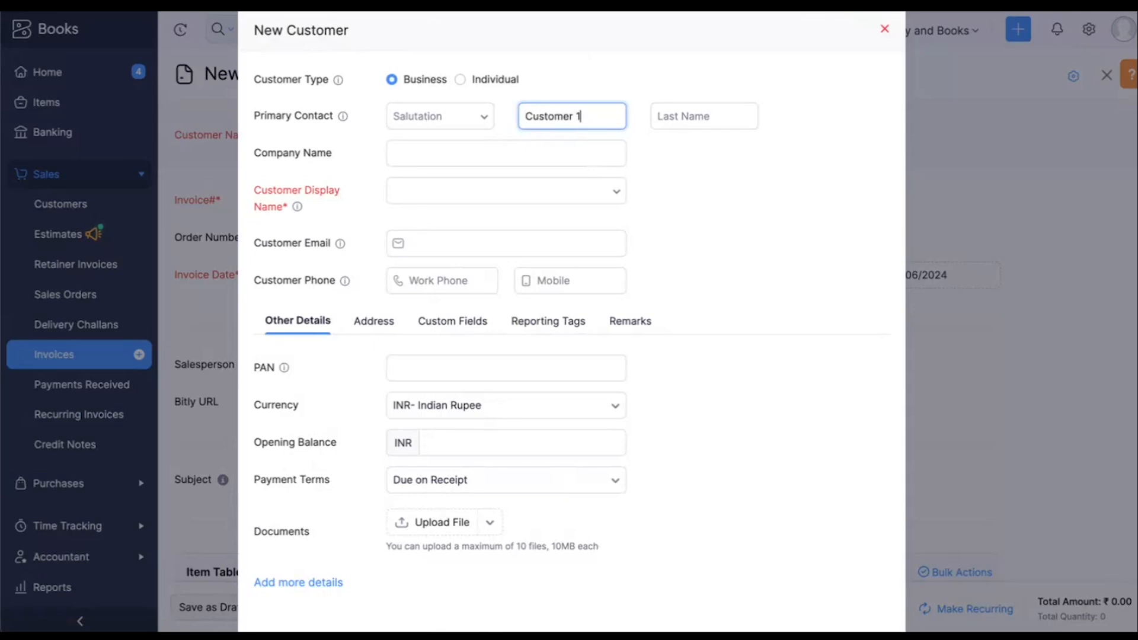
{"action": "left_click", "coordinate": [587, 236]}
{"action": "left_click", "coordinate": [581, 187]}
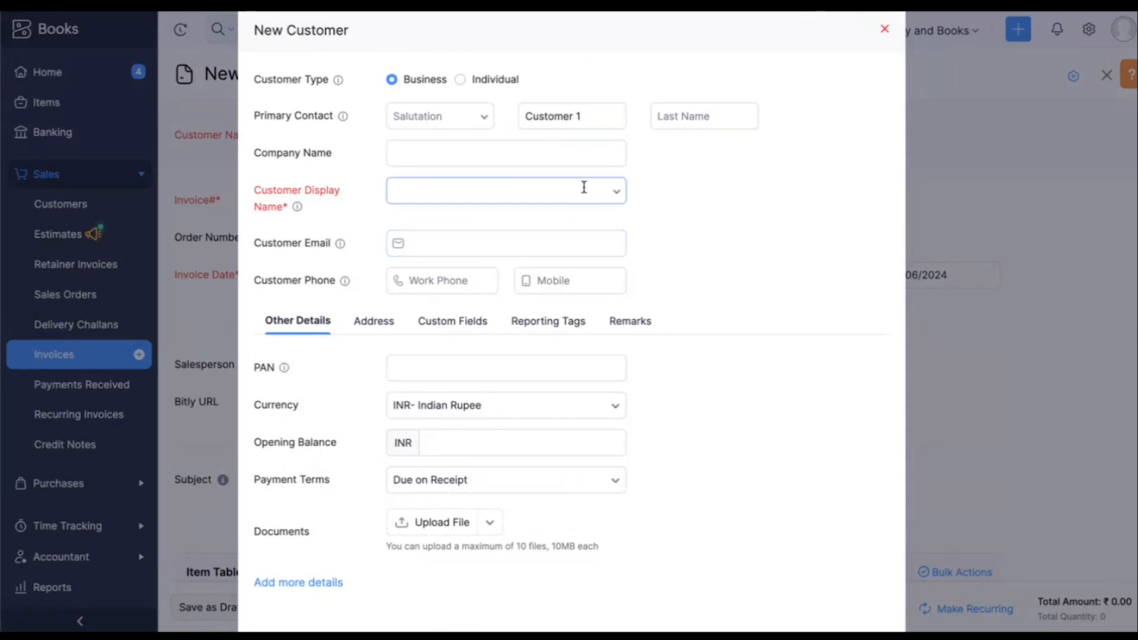
{"action": "left_click", "coordinate": [522, 224]}
{"action": "scroll", "coordinate": [717, 308], "scroll_direction": "down", "scroll_amount": 2}
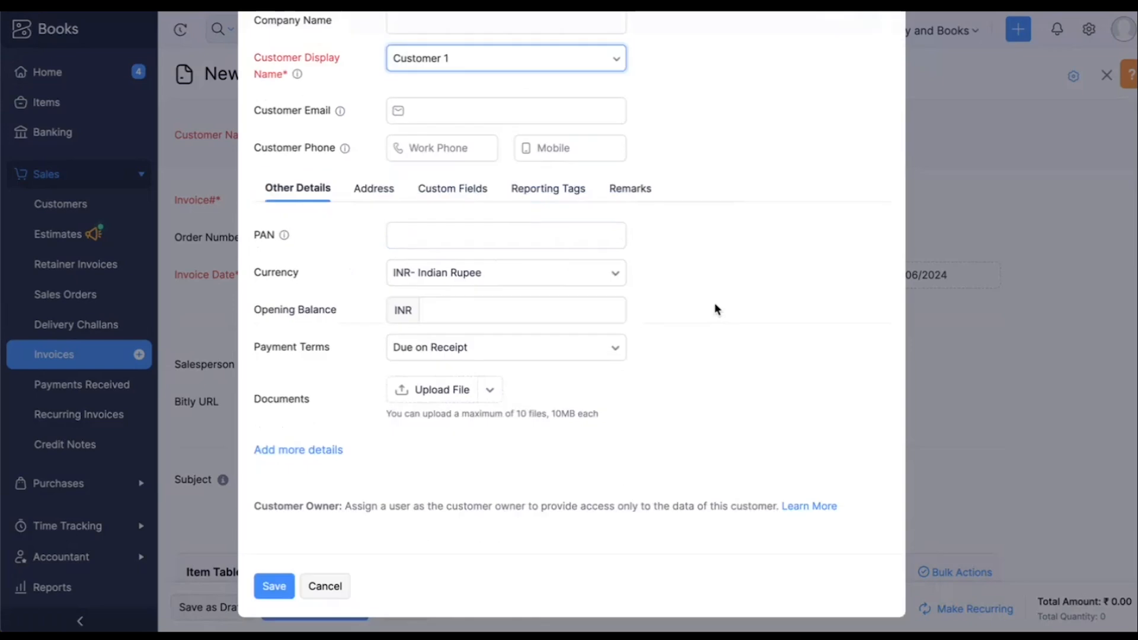
{"action": "left_click", "coordinate": [277, 588]}
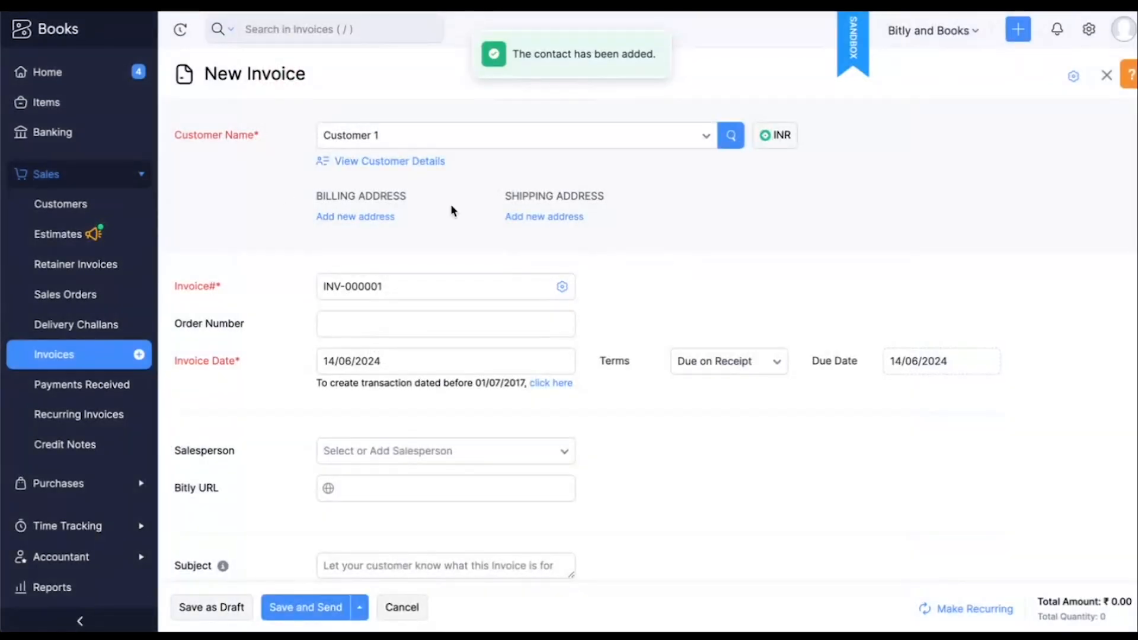
Start a new goods item named Demo from the first row of the invoice's item table
{"action": "scroll", "coordinate": [685, 211], "scroll_direction": "down", "scroll_amount": 1}
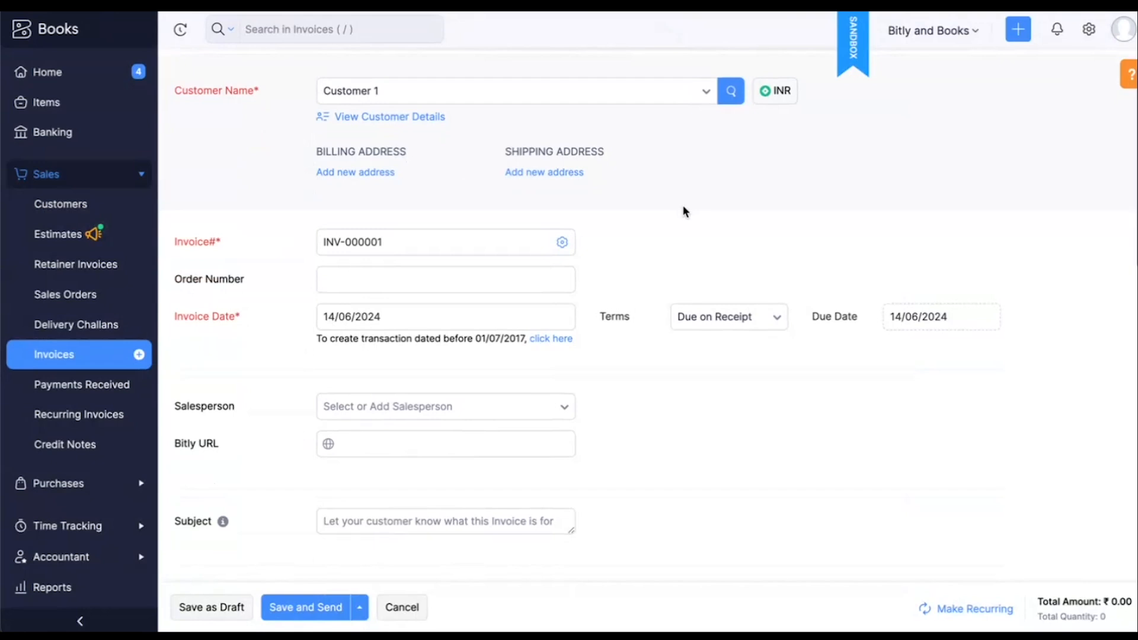
{"action": "scroll", "coordinate": [684, 211], "scroll_direction": "down", "scroll_amount": 1}
{"action": "left_click", "coordinate": [213, 190]}
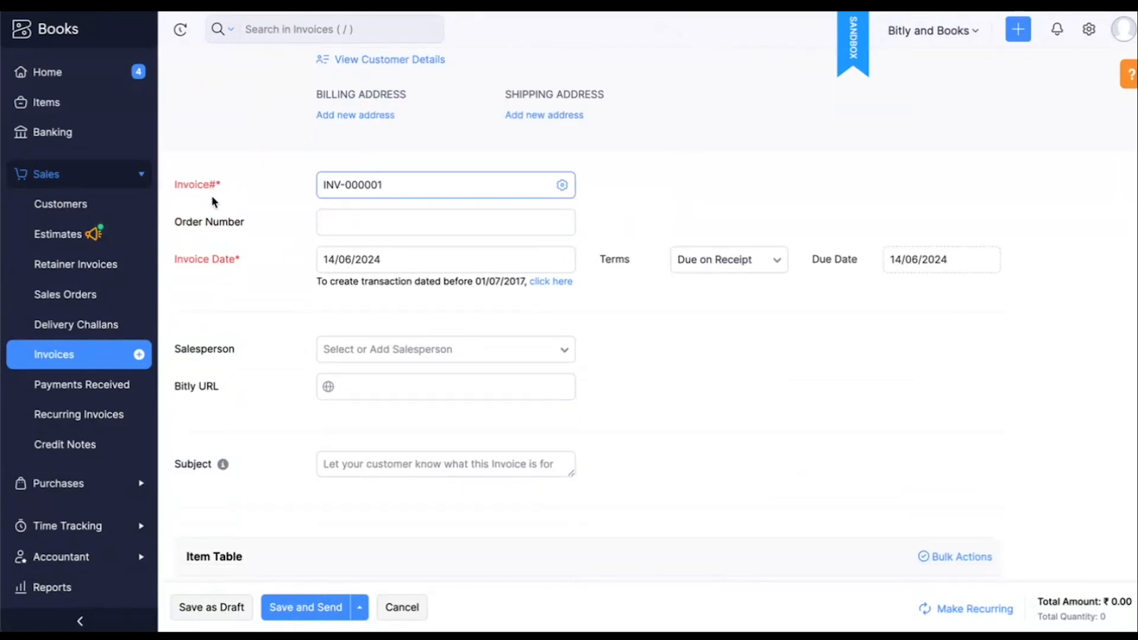
{"action": "scroll", "coordinate": [240, 265], "scroll_direction": "down", "scroll_amount": 7}
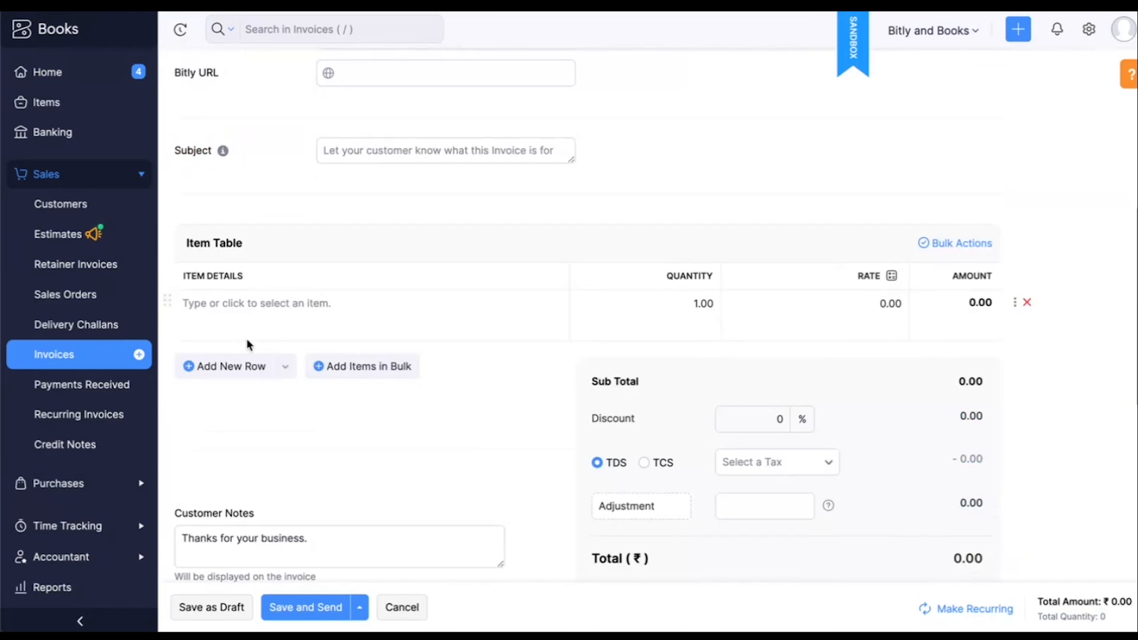
{"action": "scroll", "coordinate": [248, 340], "scroll_direction": "down", "scroll_amount": 1}
{"action": "scroll", "coordinate": [247, 340], "scroll_direction": "up", "scroll_amount": 1}
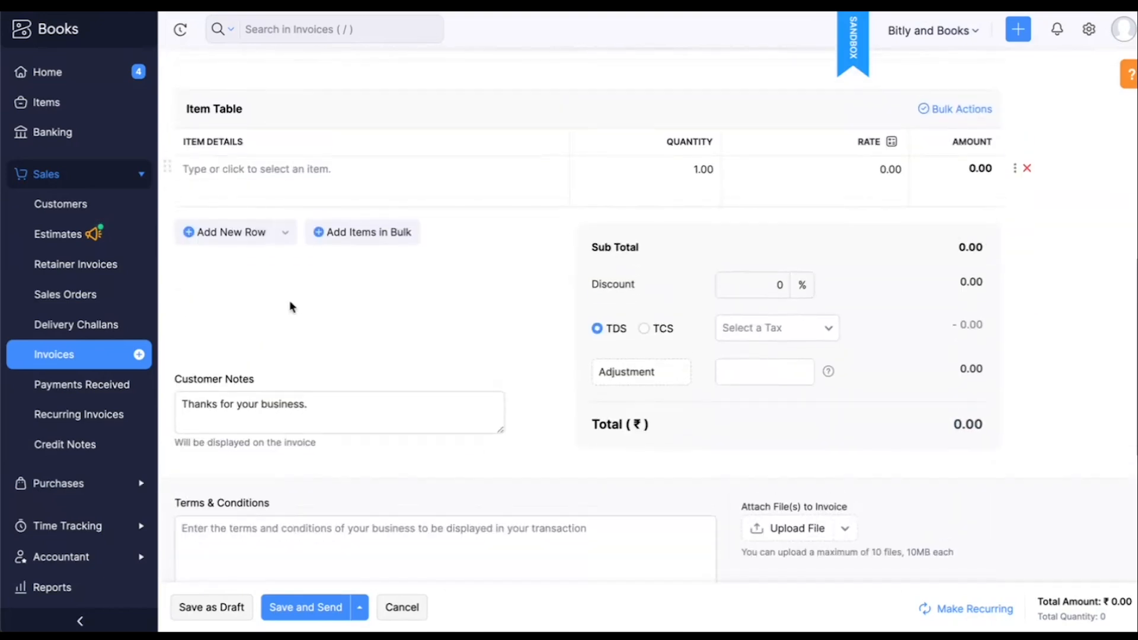
{"action": "left_click", "coordinate": [243, 171]}
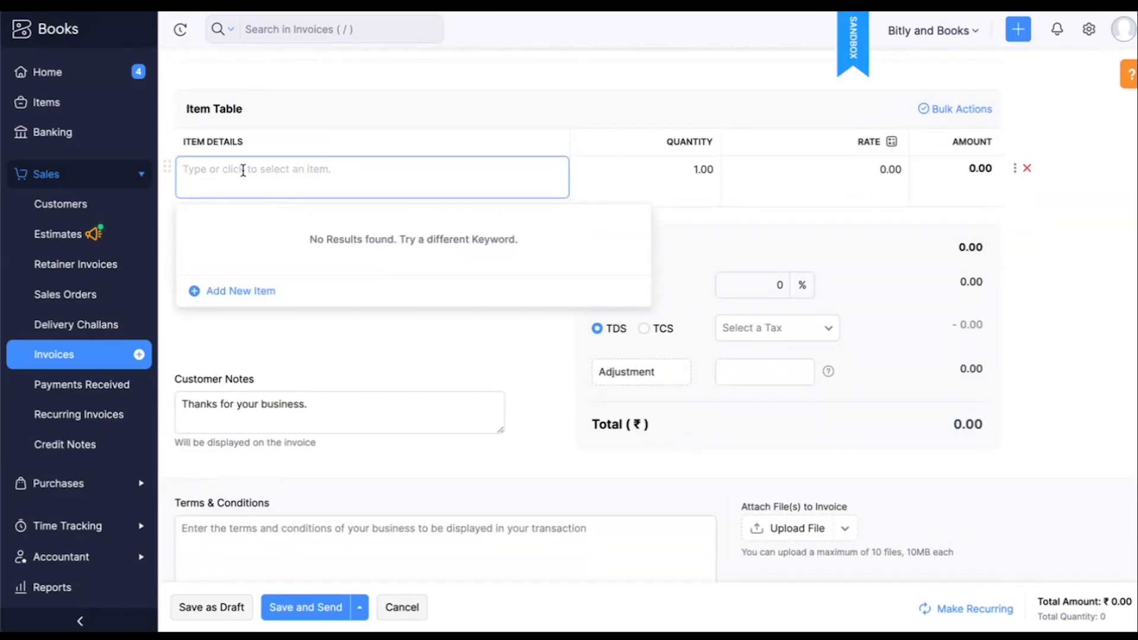
{"action": "left_click", "coordinate": [194, 291]}
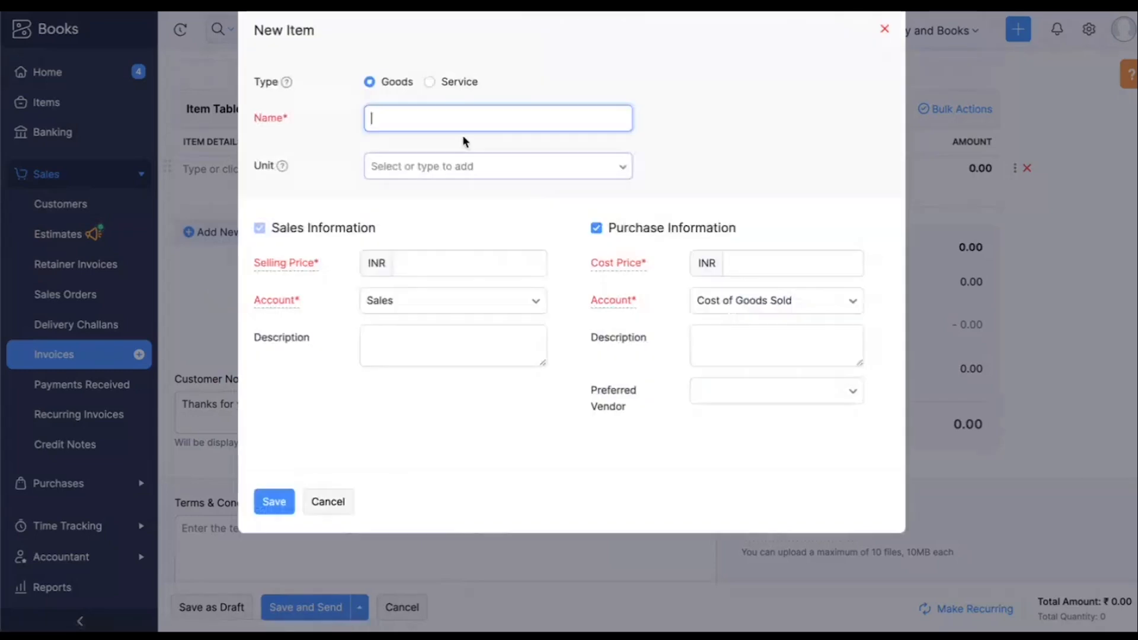
{"action": "type", "text": "Deo"}
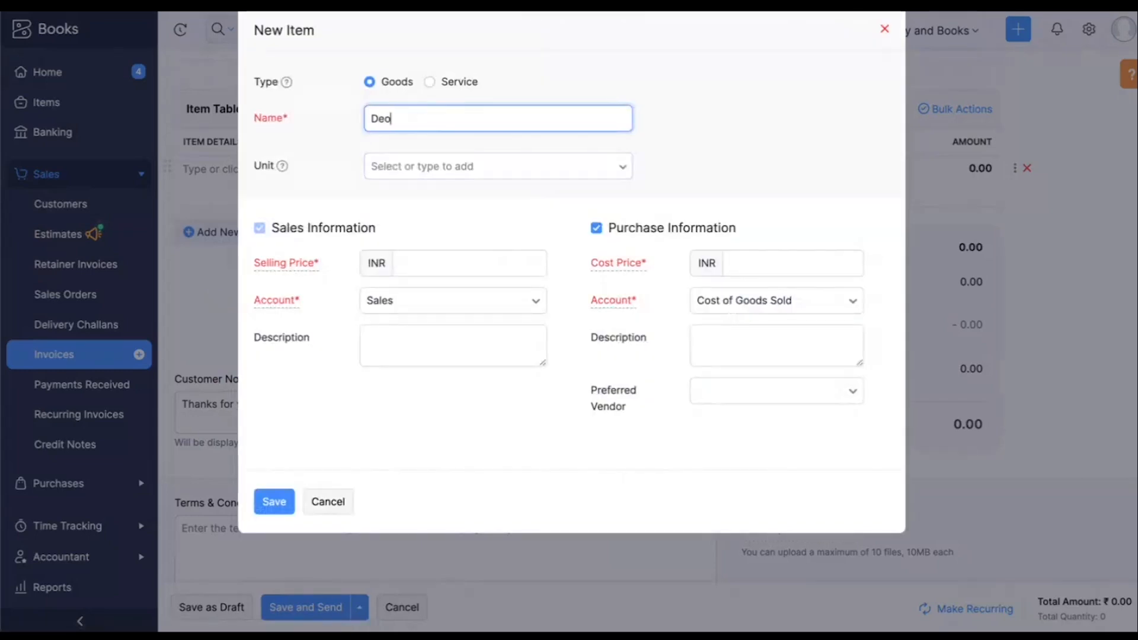
{"action": "type", "text": "mo"}
Set the item's selling price to 5000 INR and cost price to 4000 INR, and save it to the invoice
{"action": "left_click", "coordinate": [418, 260]}
{"action": "type", "text": "5000"}
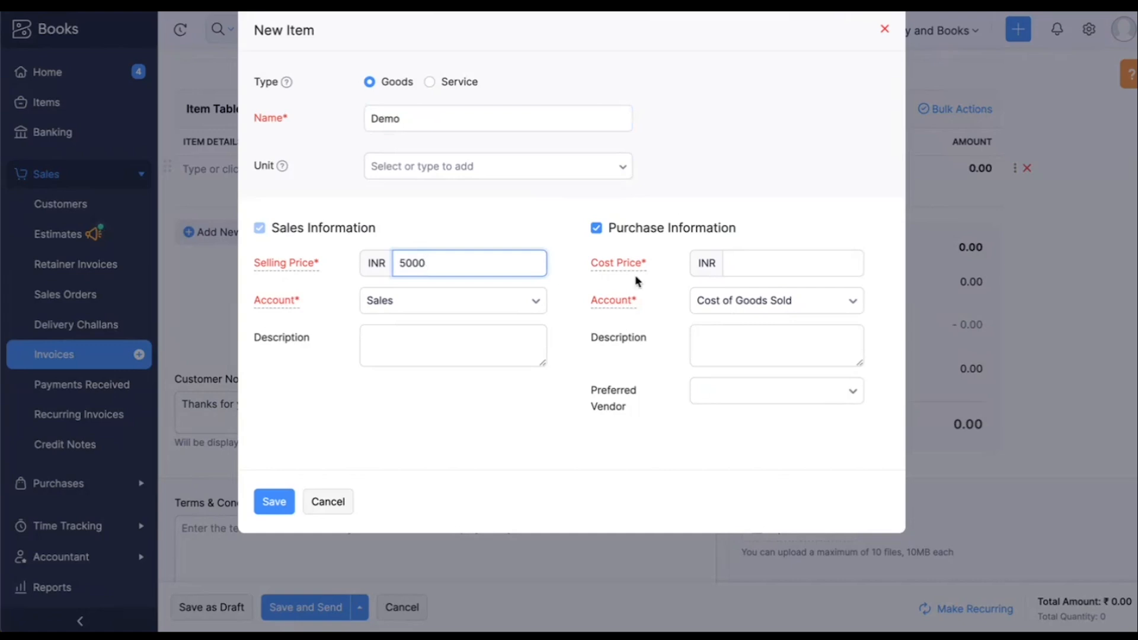
{"action": "left_click", "coordinate": [735, 267]}
{"action": "type", "text": "4000"}
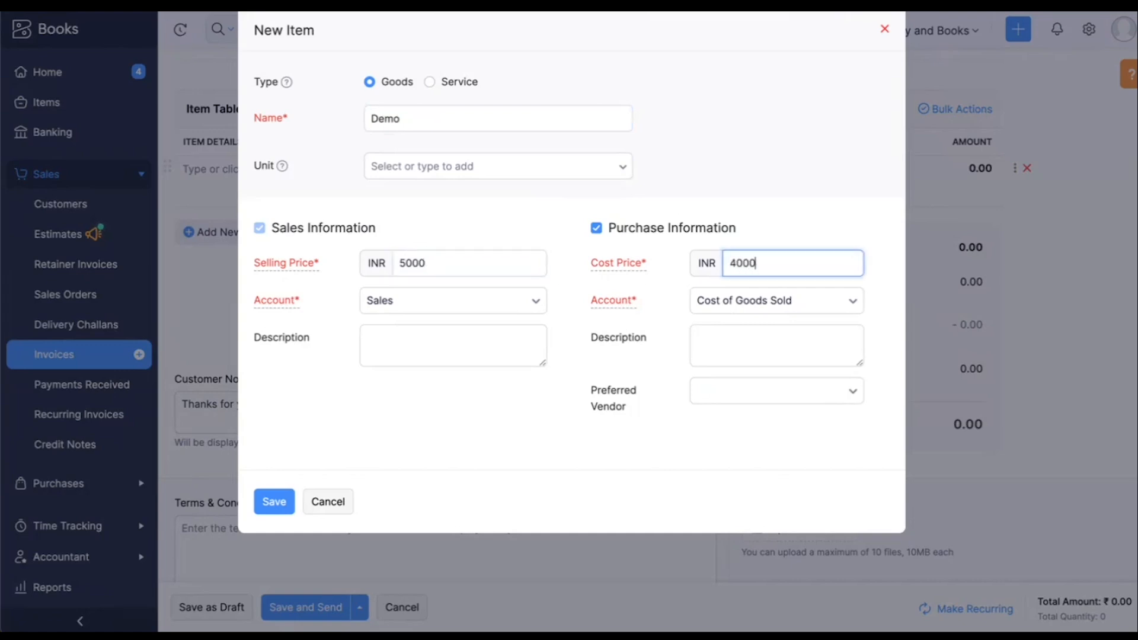
{"action": "left_click", "coordinate": [549, 494]}
{"action": "left_click", "coordinate": [276, 501]}
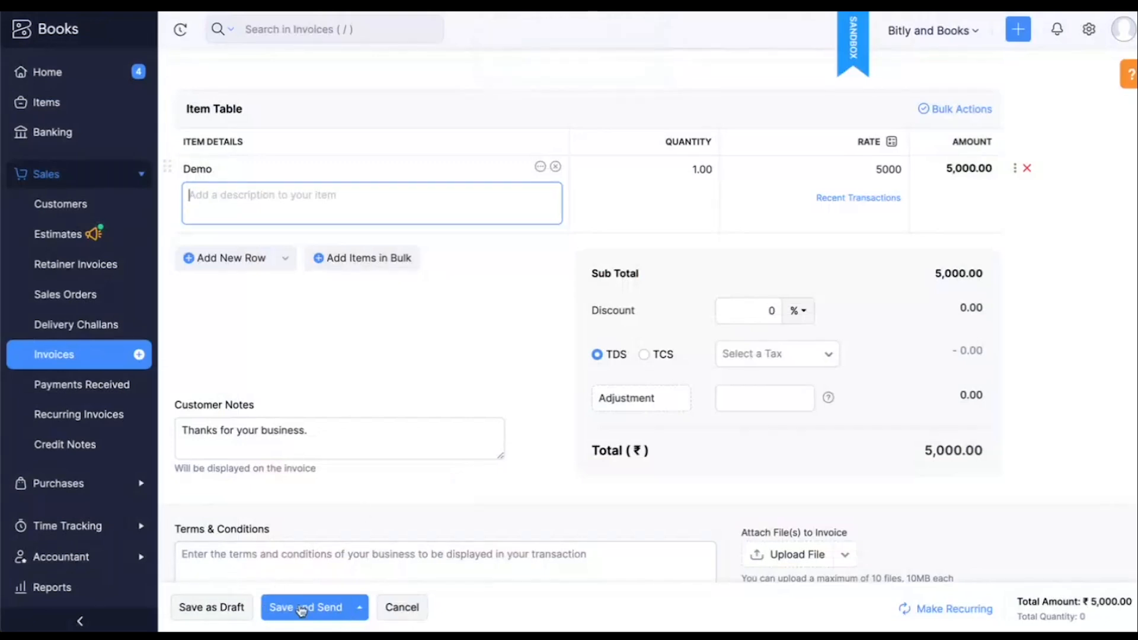
Save the invoice as a draft and open its details from the invoice list
{"action": "left_click", "coordinate": [240, 608]}
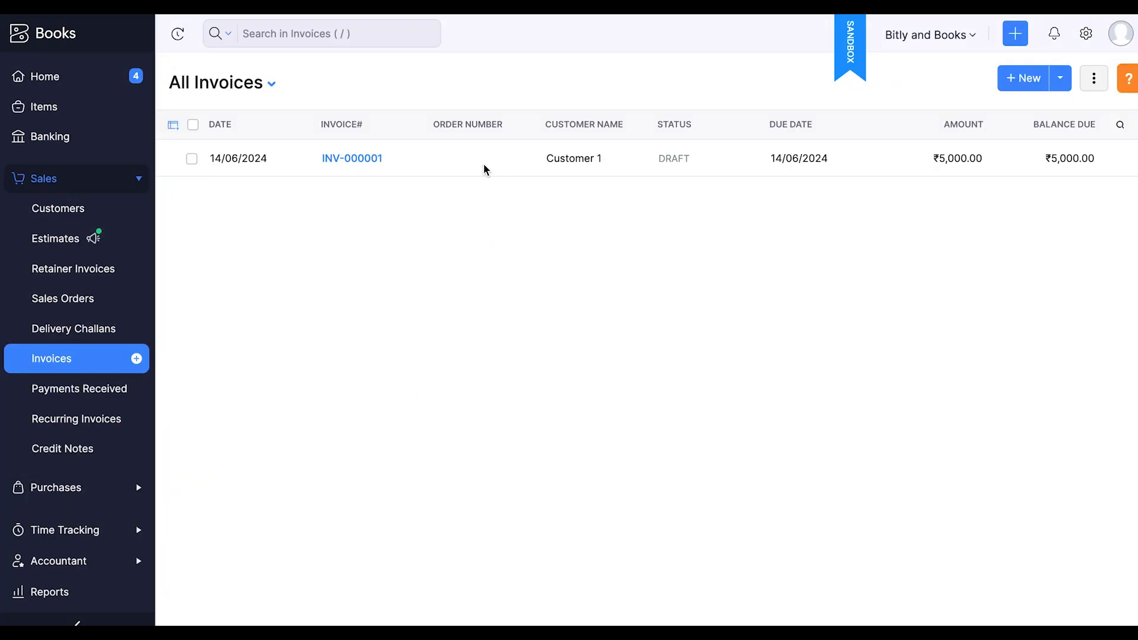
{"action": "left_click", "coordinate": [438, 170]}
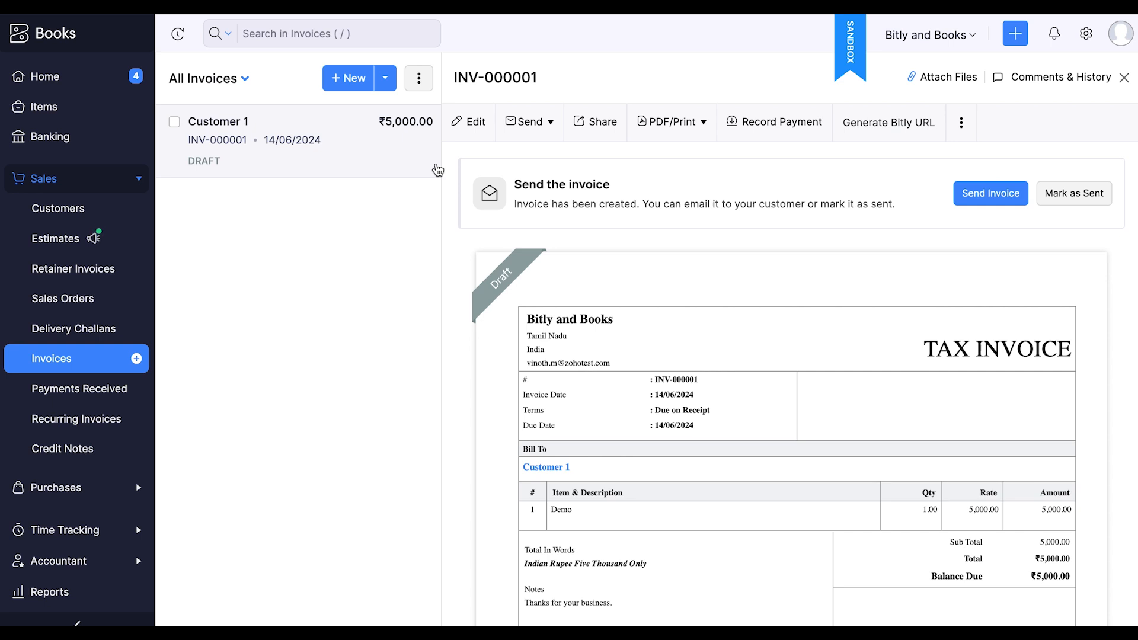
Run the Generate Bitly URL action on the draft invoice, confirm it, and close the execution result
{"action": "left_click", "coordinate": [879, 125]}
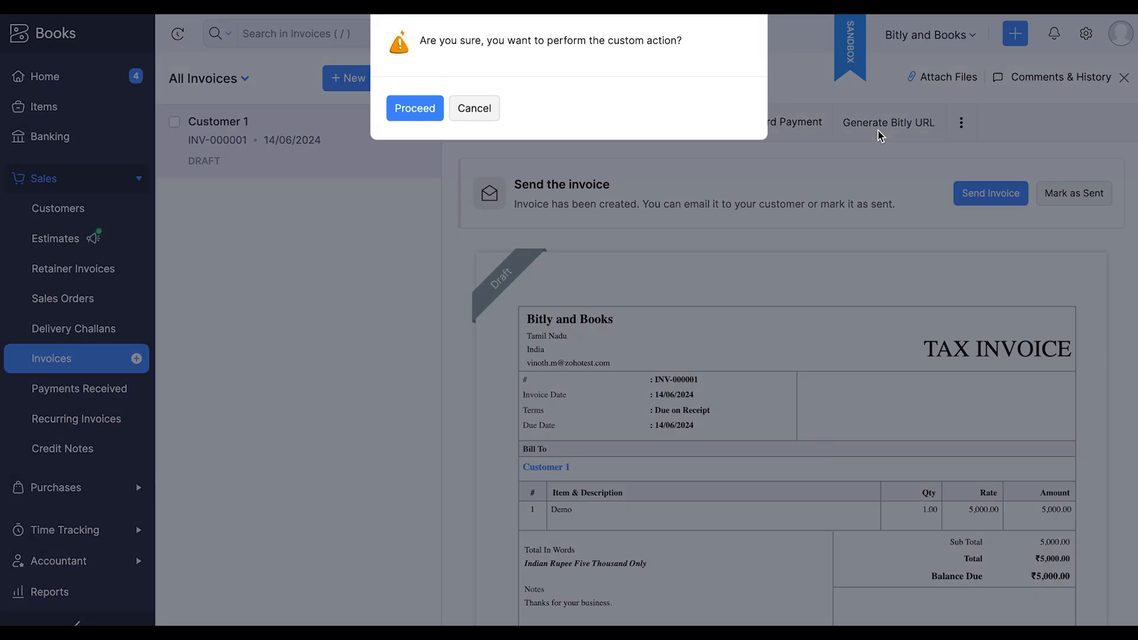
{"action": "left_click", "coordinate": [418, 113]}
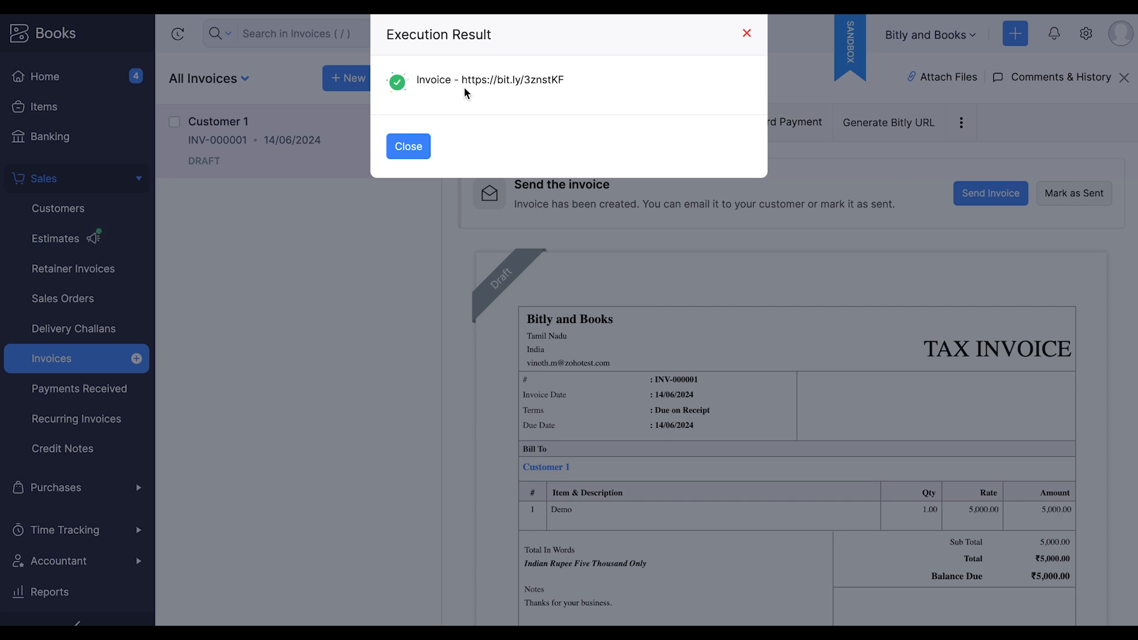
{"action": "left_click", "coordinate": [408, 147]}
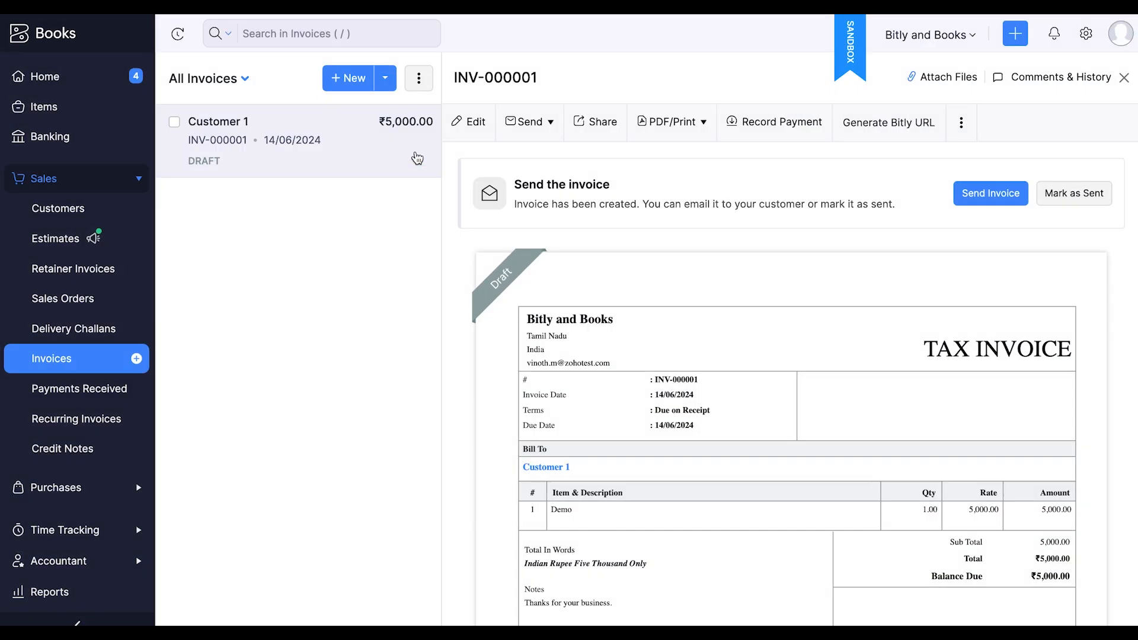
Reopen the invoice from the invoice list and open it for editing to check its Bitly URL field
{"action": "left_click", "coordinate": [1124, 78]}
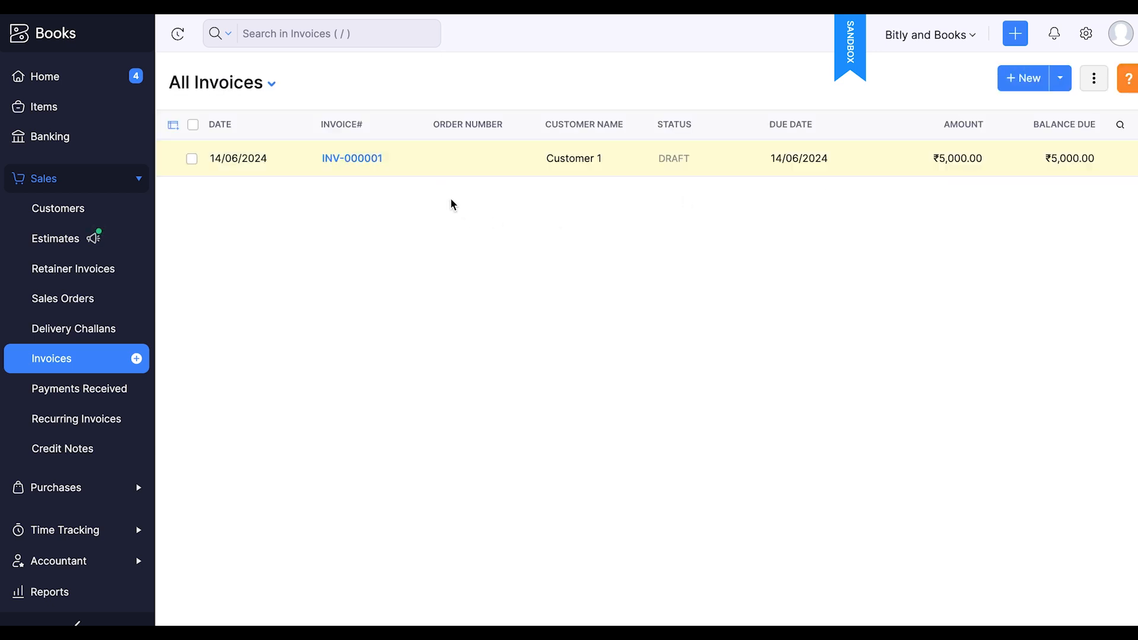
{"action": "left_click", "coordinate": [312, 162]}
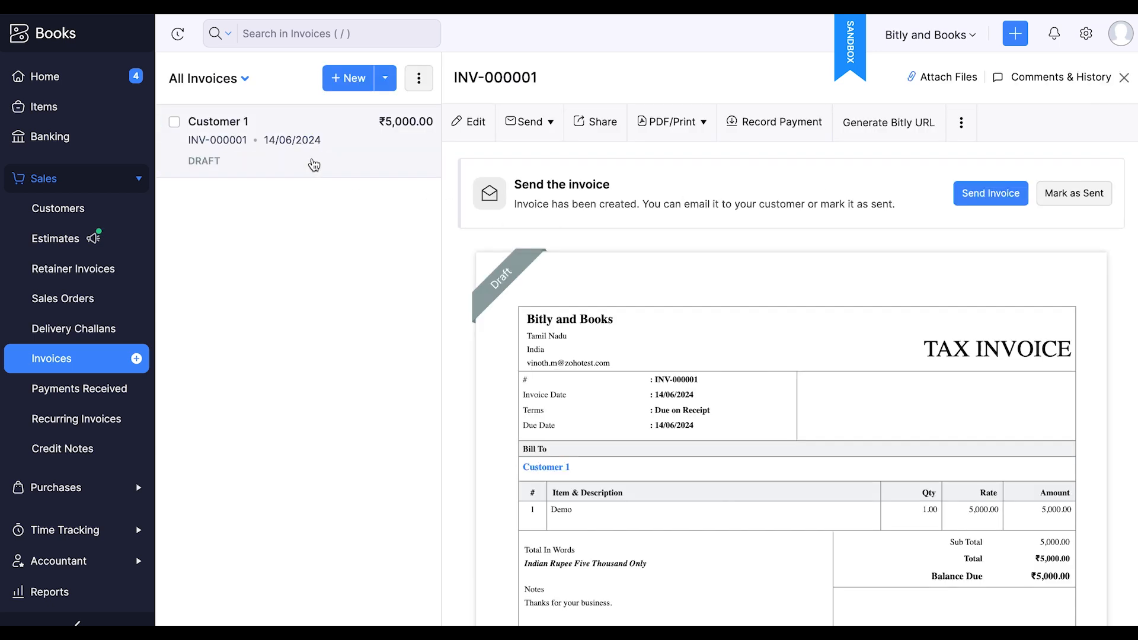
{"action": "scroll", "coordinate": [620, 344], "scroll_direction": "down", "scroll_amount": 1}
{"action": "left_click", "coordinate": [468, 126]}
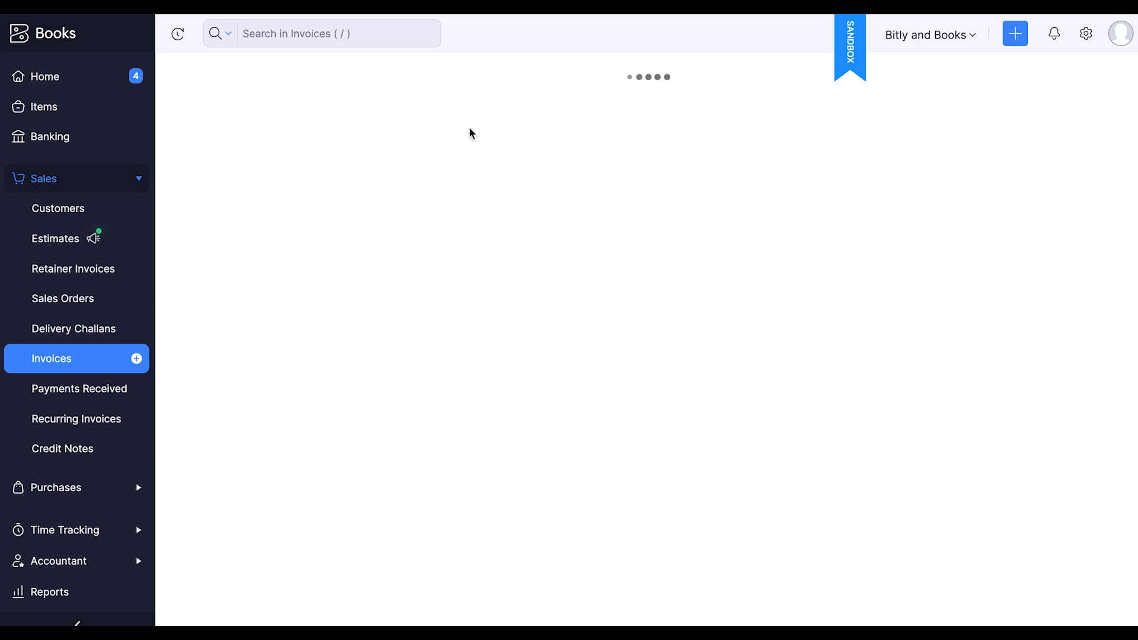
{"action": "scroll", "coordinate": [512, 341], "scroll_direction": "down", "scroll_amount": 1}
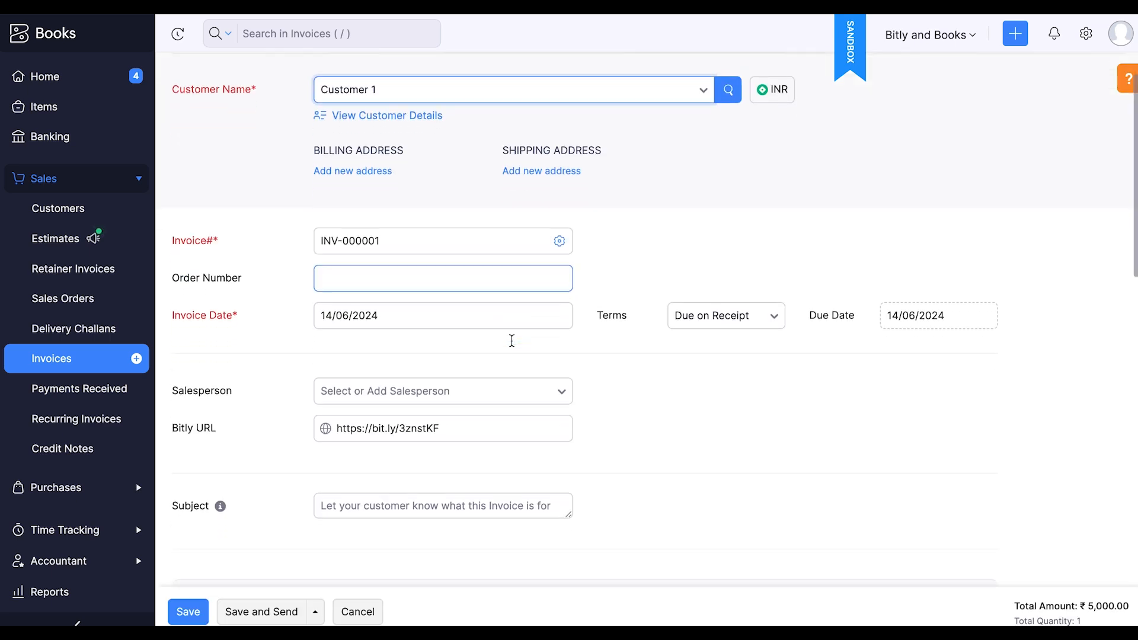
{"action": "scroll", "coordinate": [512, 341], "scroll_direction": "down", "scroll_amount": 1}
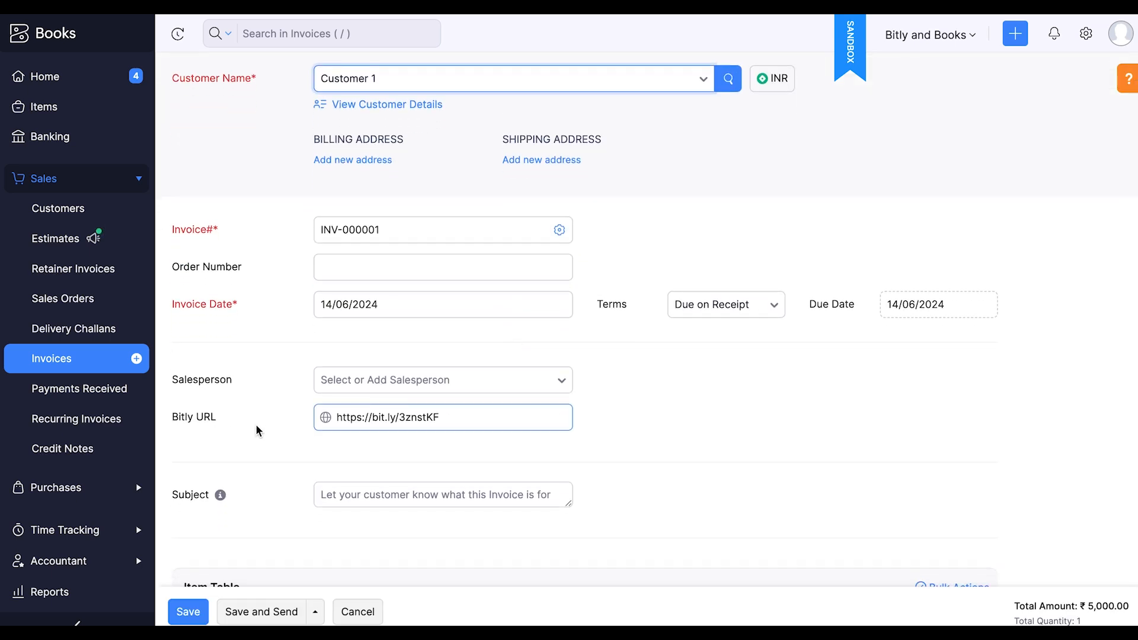